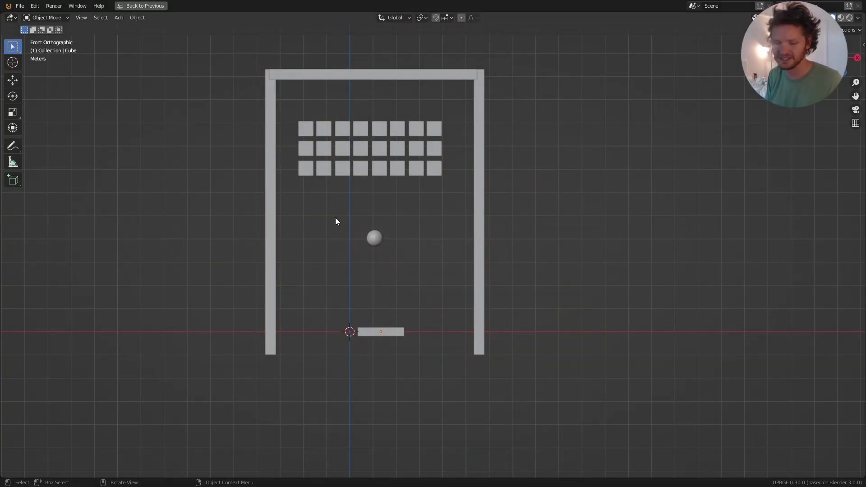
Play-test the finished breakout game, steering the paddle left and right to return the ball, and end the game
key(p)
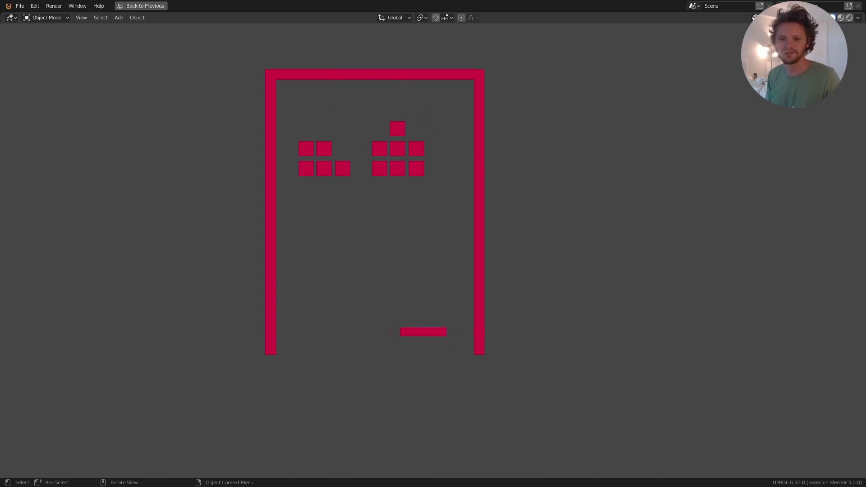
key(p)
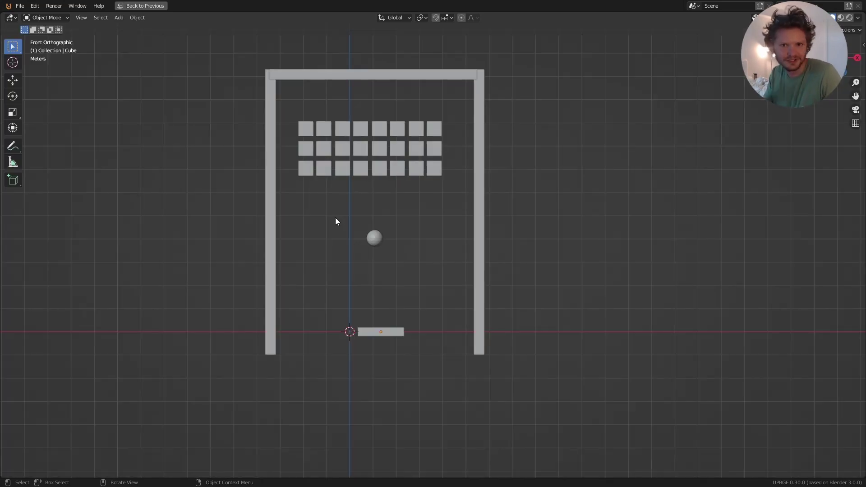
key(p)
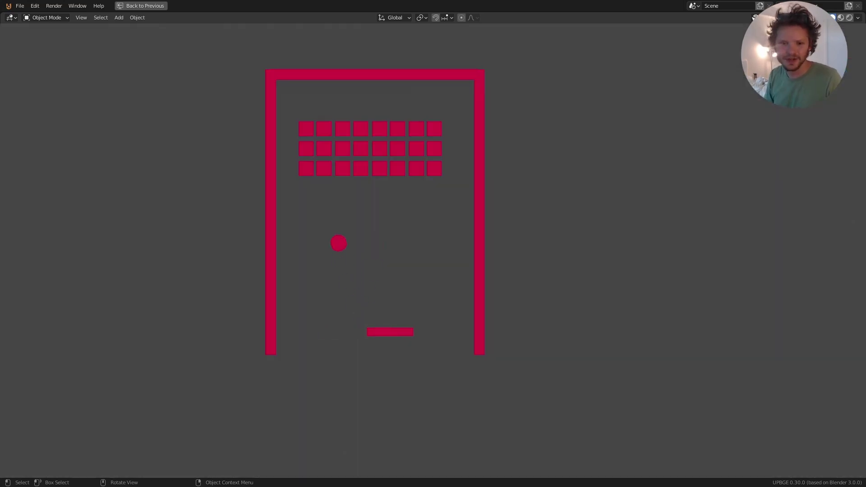
key(Left)
key(Right)
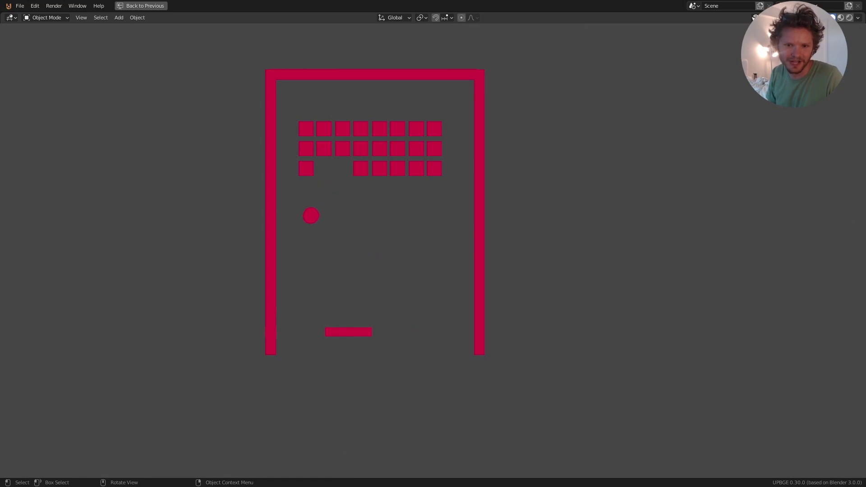
key(Left)
key(Right)
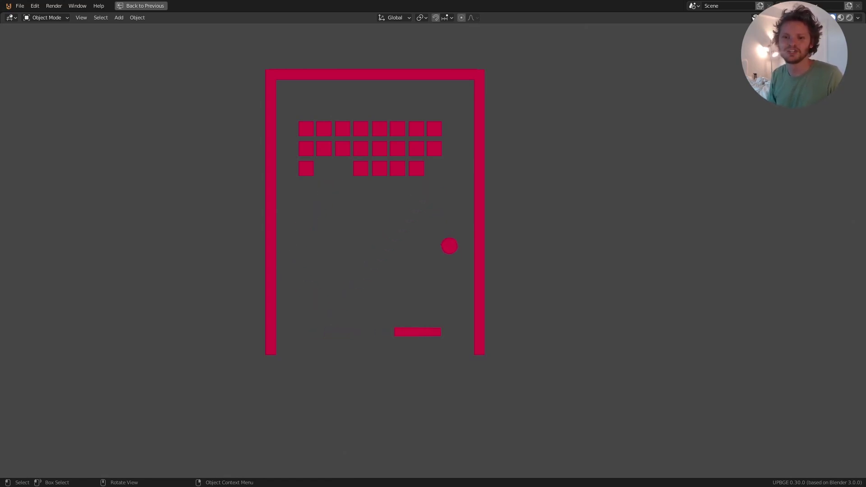
key(Left)
key(Right)
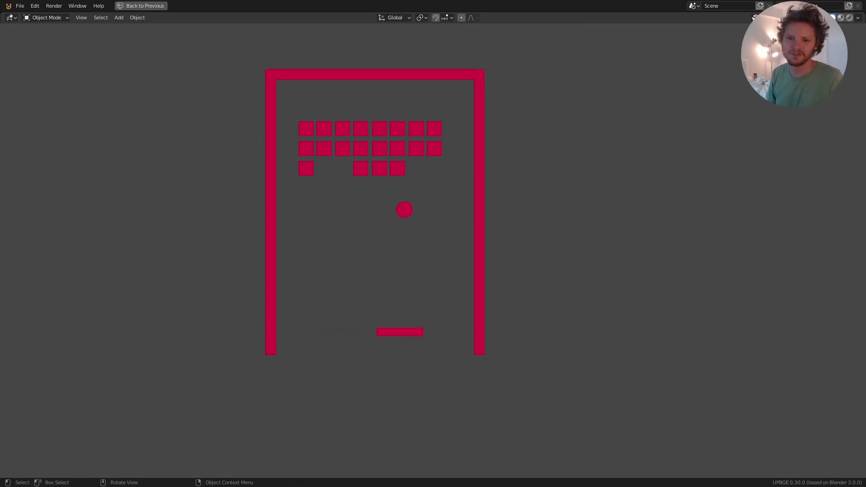
key(Left)
key(Right)
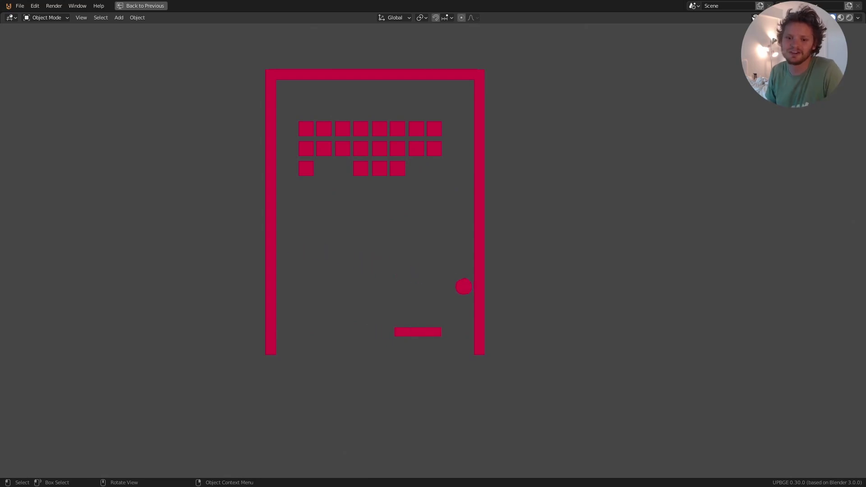
key(Left)
key(Left)
key(Right)
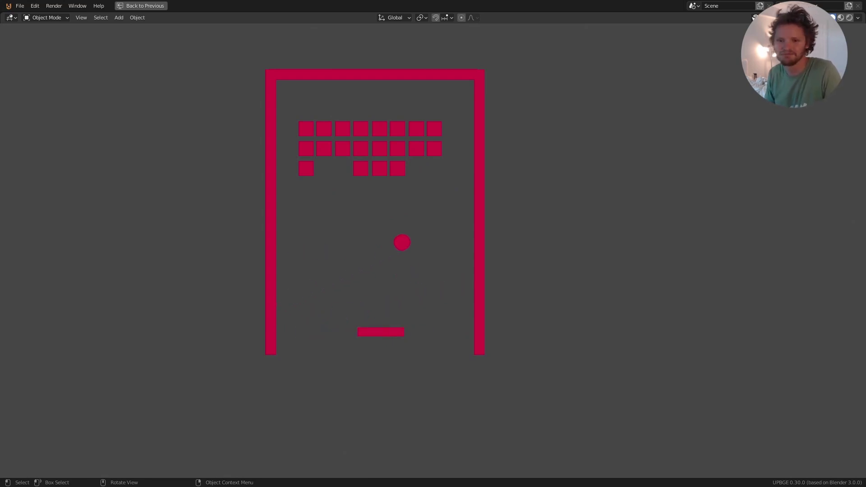
key(Escape)
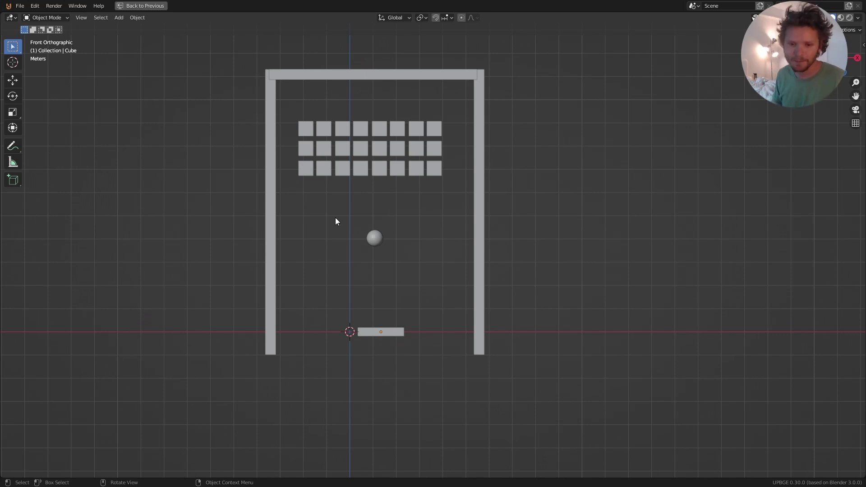
key(F3)
key(Return)
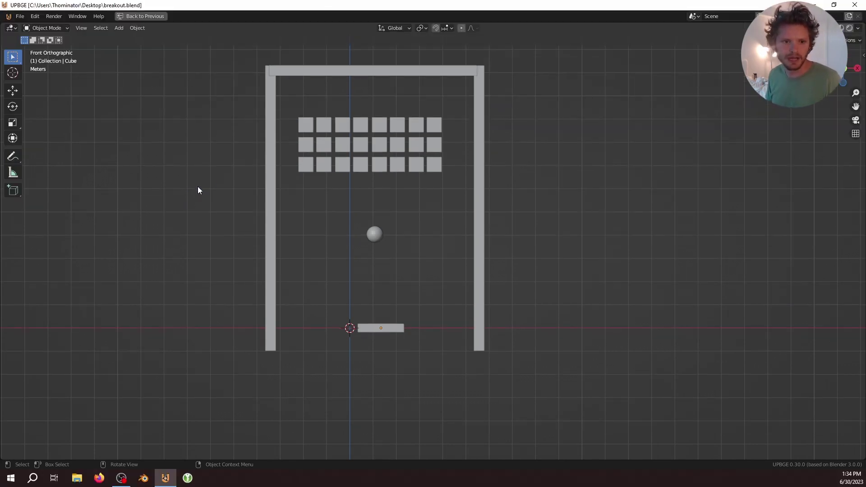
key(F3)
key(Return)
Start a new General file and delete all of its default objects
key(ctrl+n)
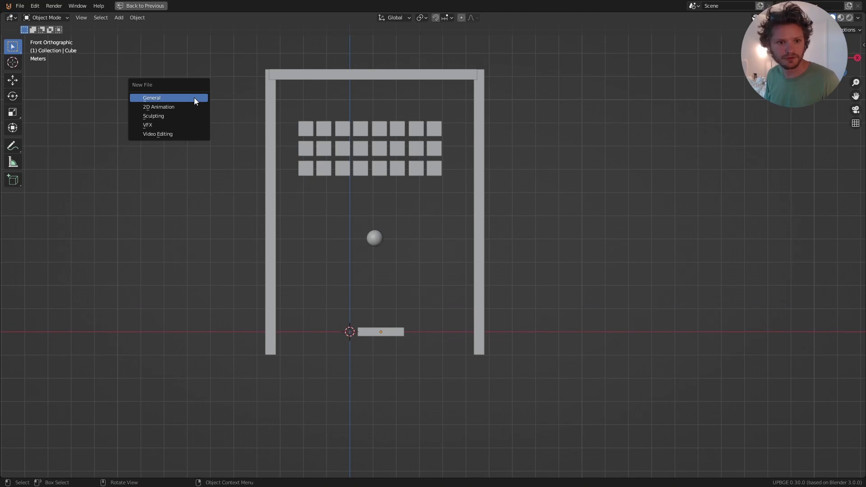
click(194, 98)
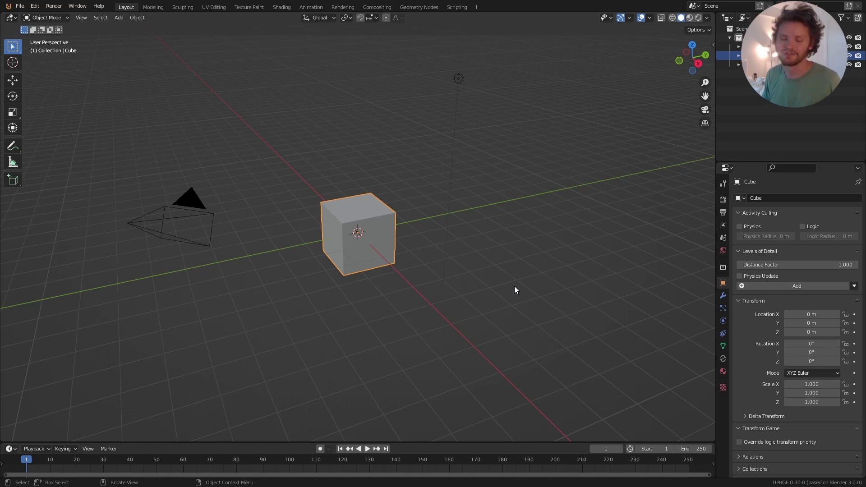
click(679, 62)
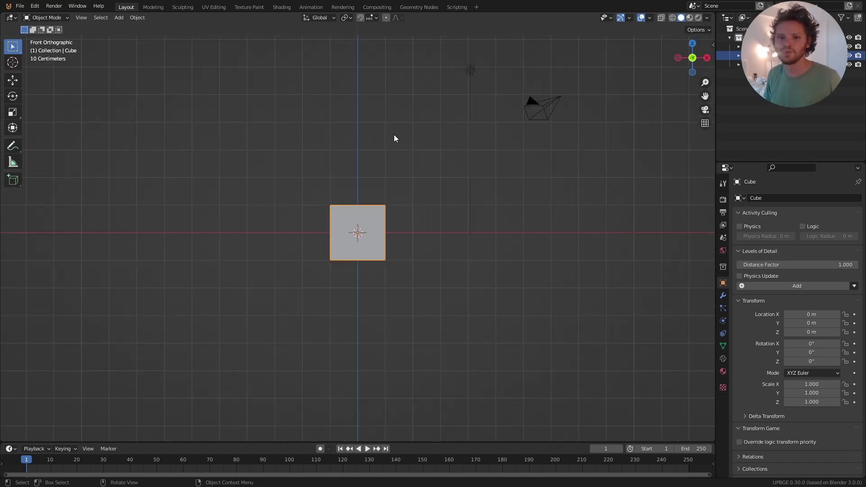
key(a)
key(x)
click(393, 135)
Add a cube and flatten its mesh in Edit Mode by scaling it to about 0.19 along Z
key(shift+a)
mouse_move(350, 148)
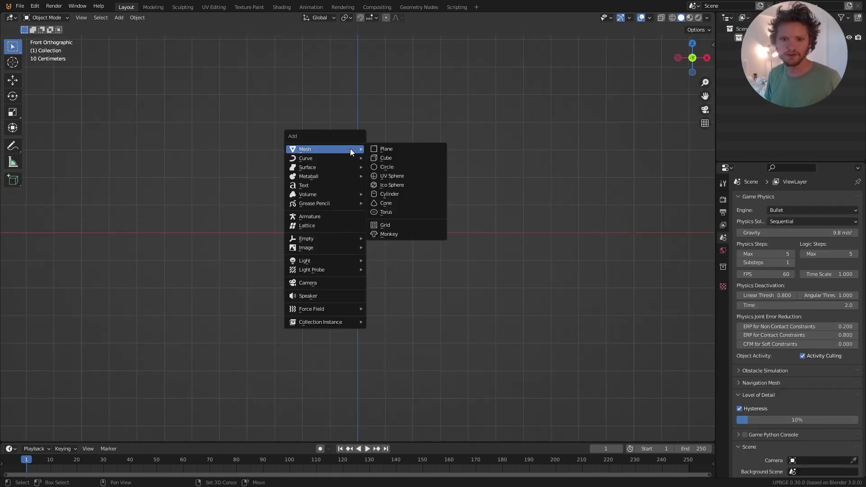
click(383, 158)
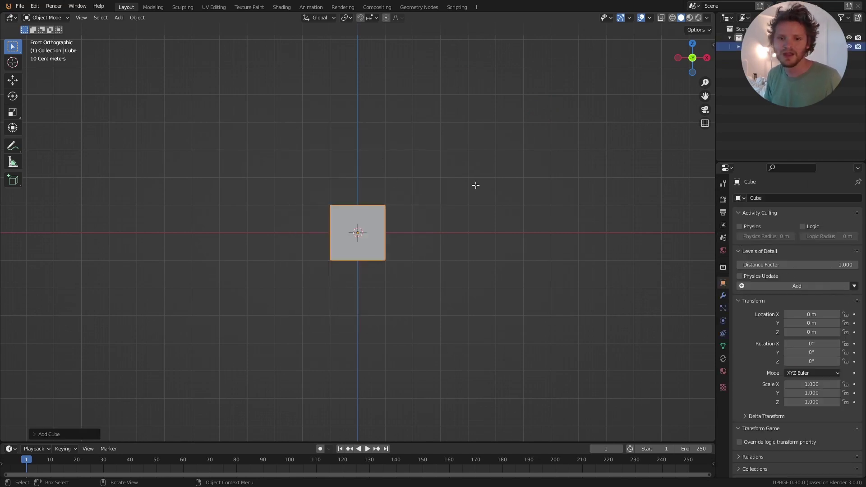
key(Tab)
key(s)
key(z)
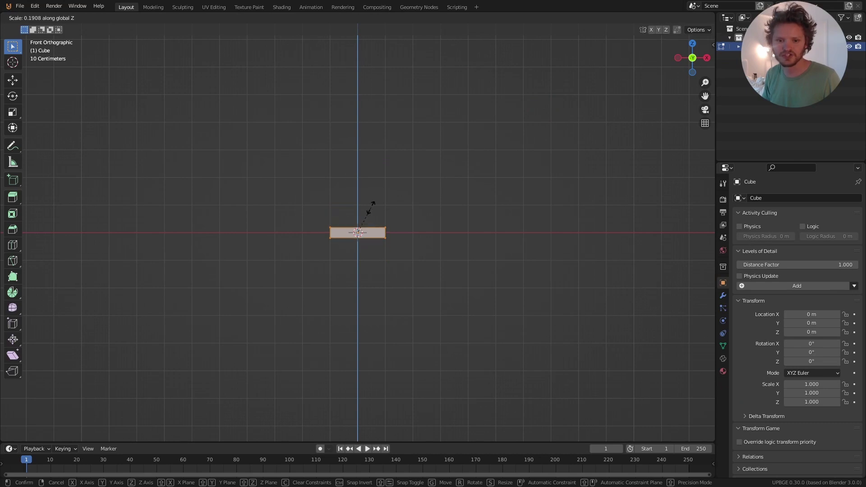
click(370, 207)
key(Tab)
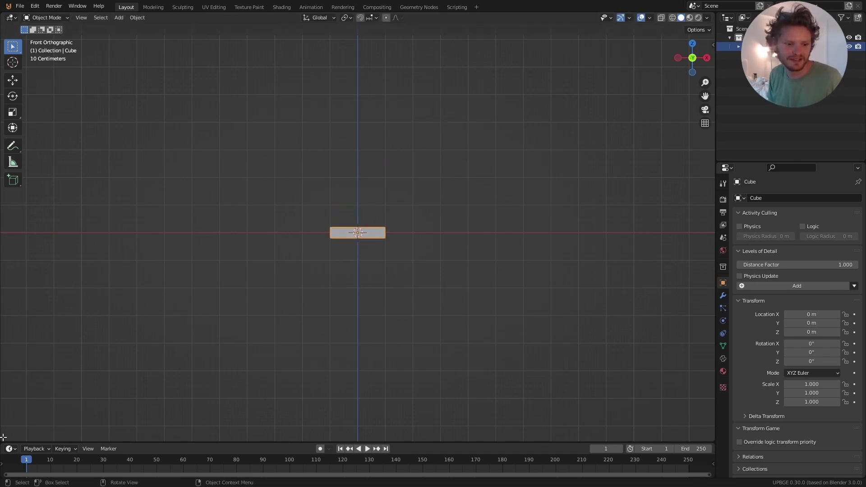
Split the 3D viewport horizontally, turn the new lower area into a Logic Node Editor and enlarge it
drag(4, 435, 9, 307)
click(12, 312)
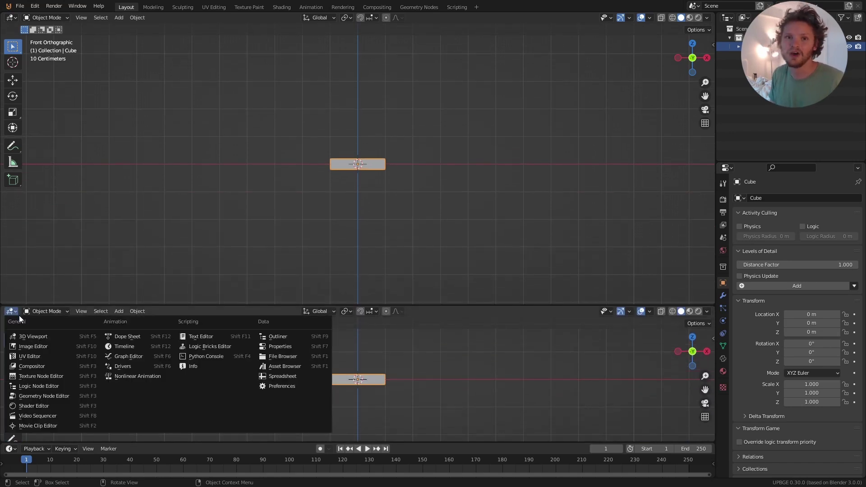
click(52, 386)
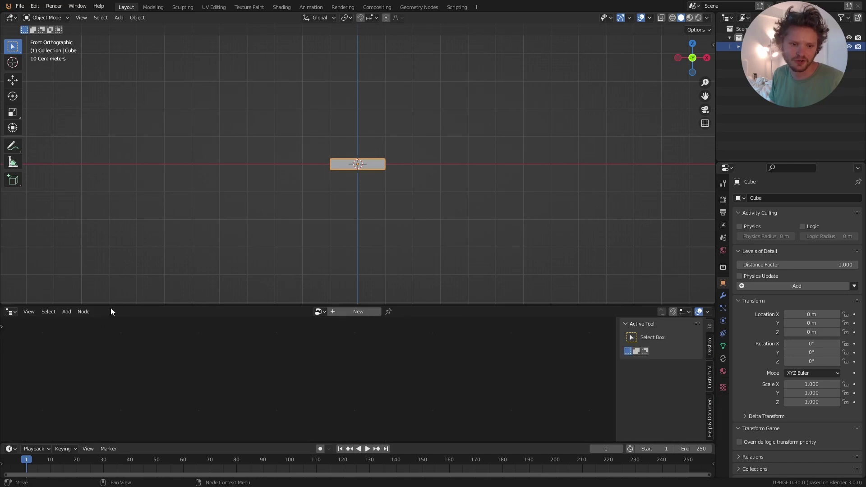
drag(117, 303, 130, 260)
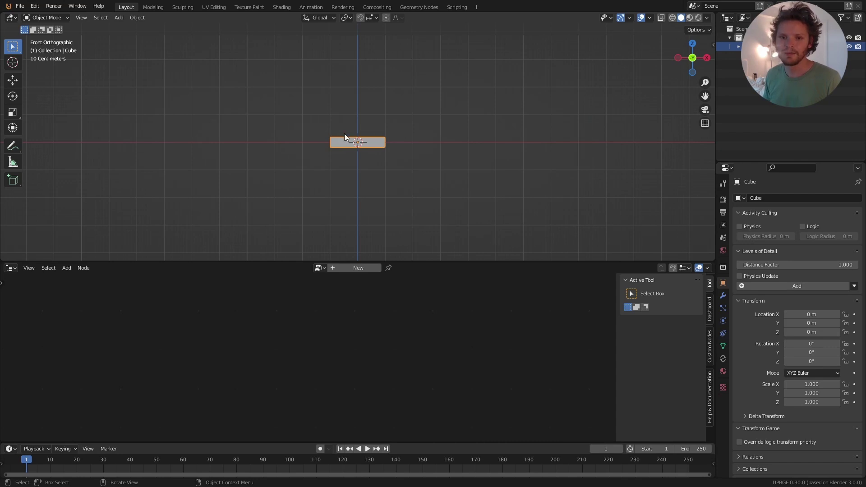
Create a new logic node tree and name it "character"
click(357, 268)
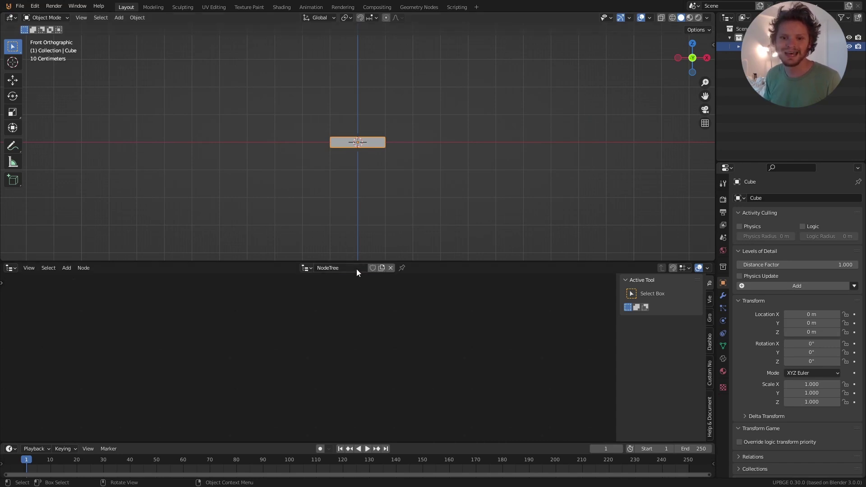
click(356, 268)
text(charactee)
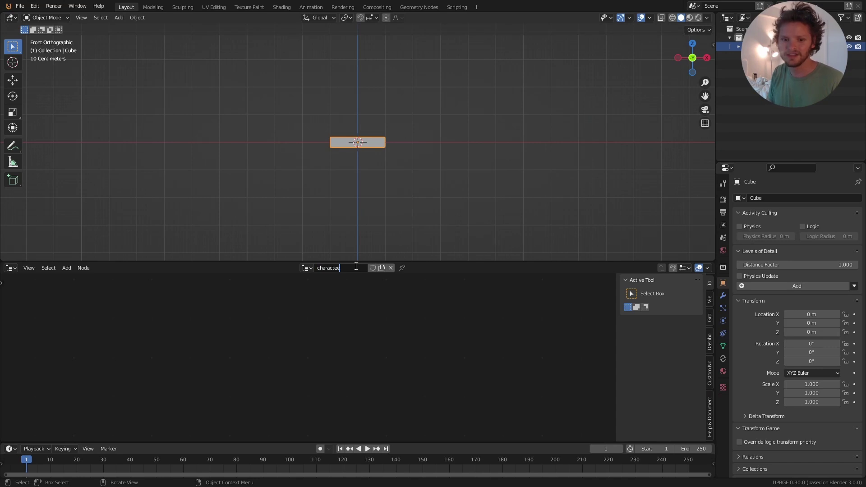
key(BackSpace)
text(r)
key(Return)
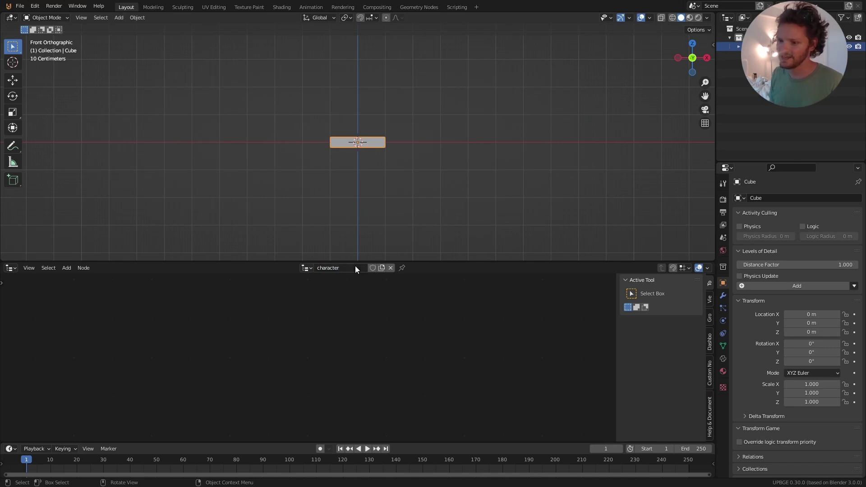
Apply the character logic tree to the selected cube
click(723, 359)
click(709, 342)
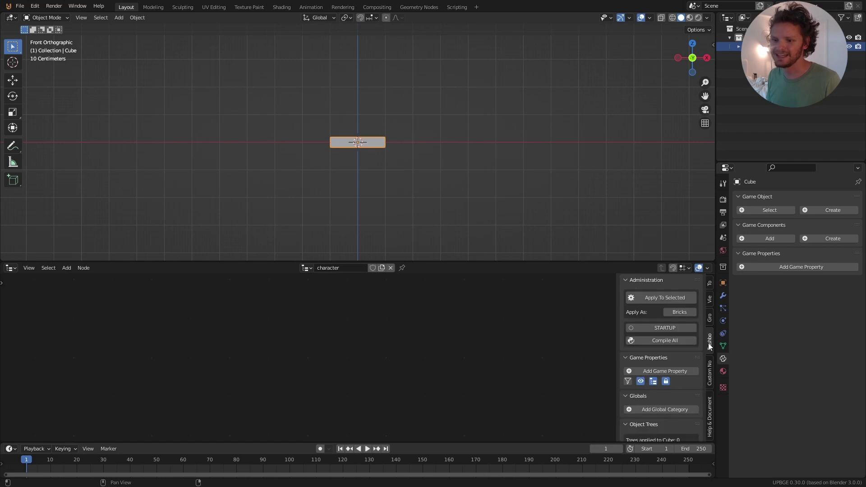
click(662, 298)
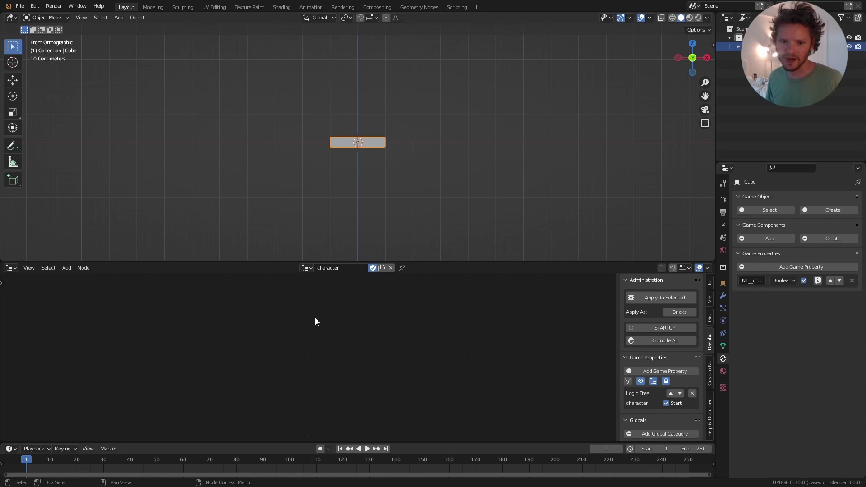
Add a Key Down node to the character logic tree
key(shift+a)
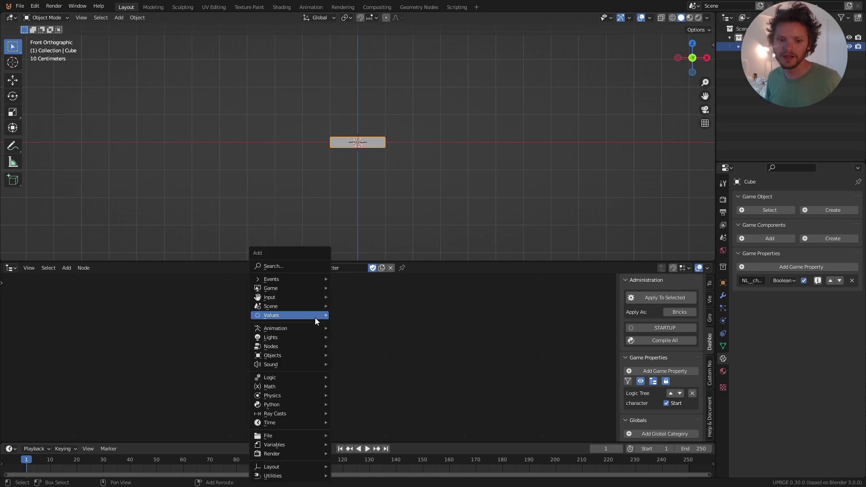
click(283, 264)
text(key down)
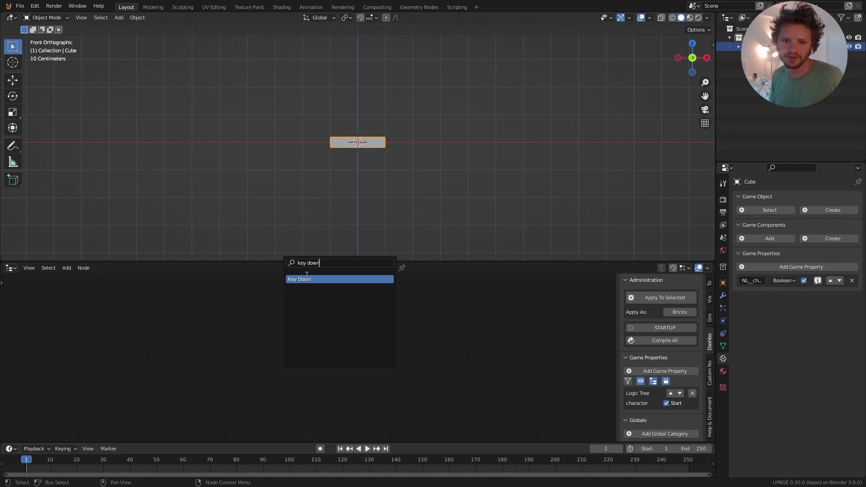
key(Return)
click(234, 347)
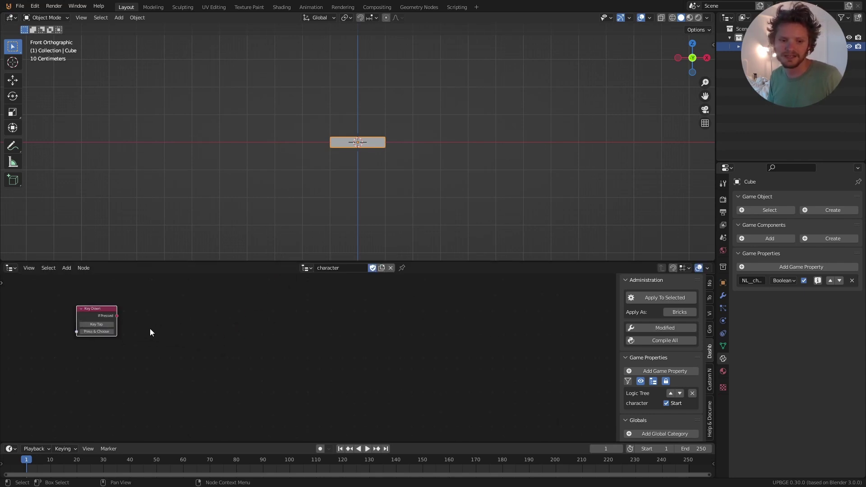
scroll(150, 332, up, 2)
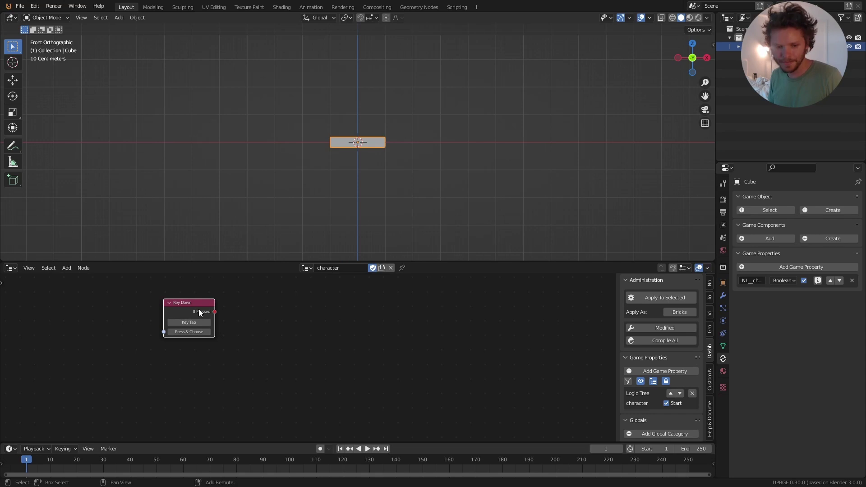
Duplicate the Key Down node below itself, switch both to Key Down mode, and assign RIGHT_ARROW to the upper and LEFT_ARROW to the lower
key(shift+d)
click(198, 357)
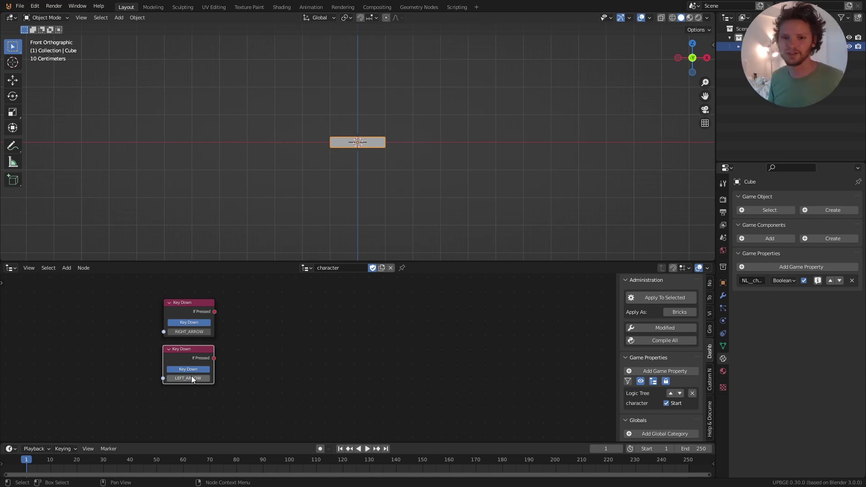
drag(268, 161, 476, 159)
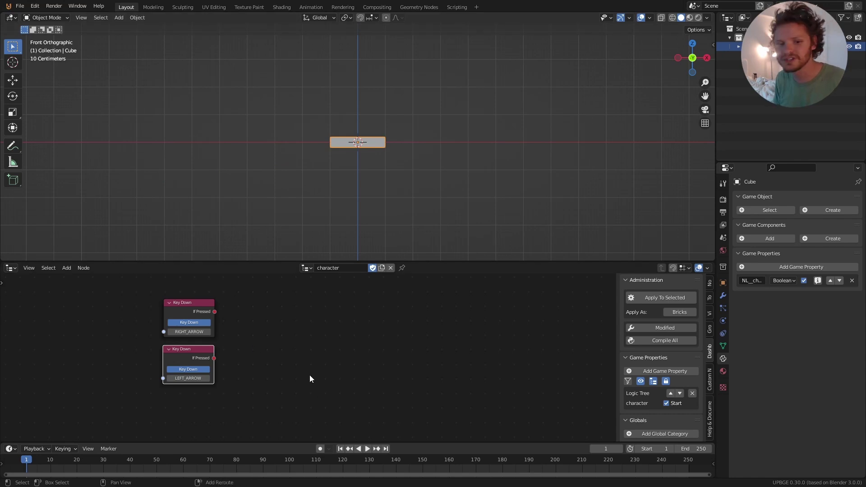
Add a Math node beside the outputs of the two Key Down nodes
key(shift+a)
click(249, 265)
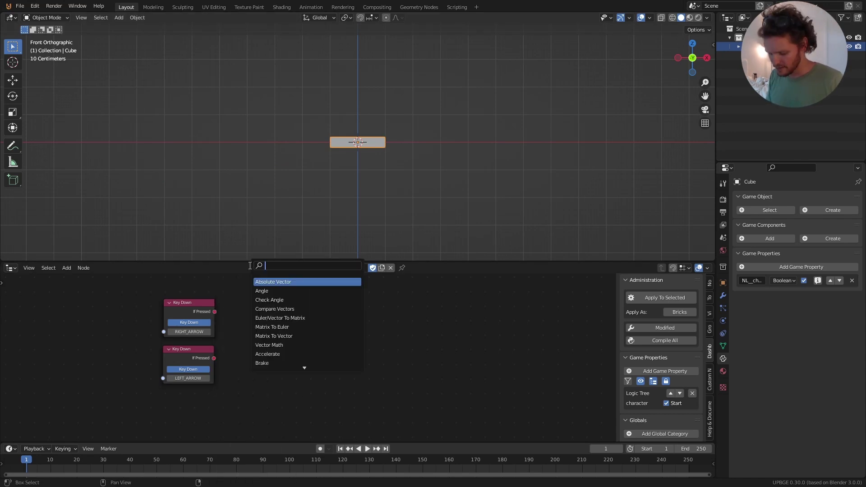
text(math)
key(Return)
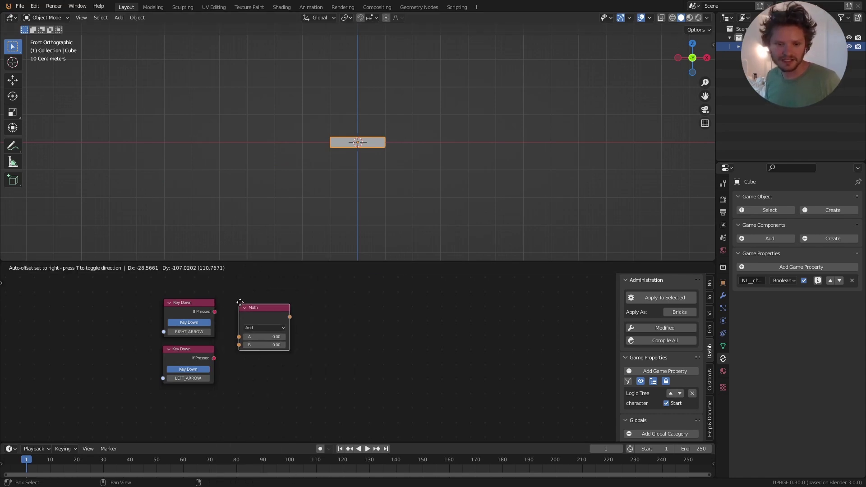
click(242, 301)
Set the Math node to Subtract and connect the RIGHT_ARROW node to A and the LEFT_ARROW node to B
ctrl+scroll(266, 326, down, 1)
drag(214, 312, 241, 342)
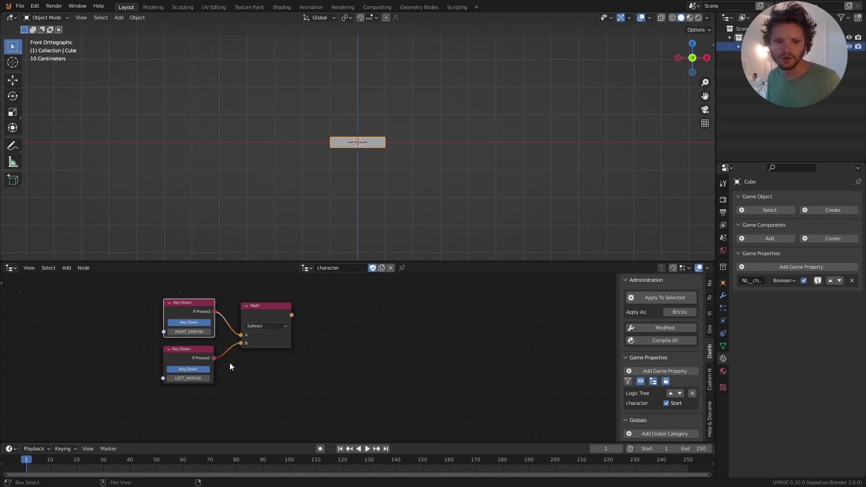
click(229, 362)
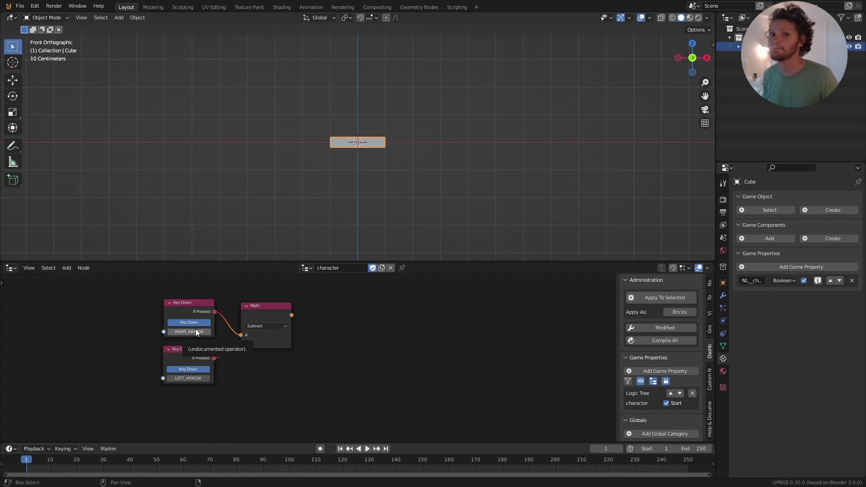
Sketch an annotation arrow pointing right beneath the paddle and erase it again
mouse_move(352, 182)
mouse_down()
mouse_move(458, 176)
mouse_move(458, 185)
mouse_up()
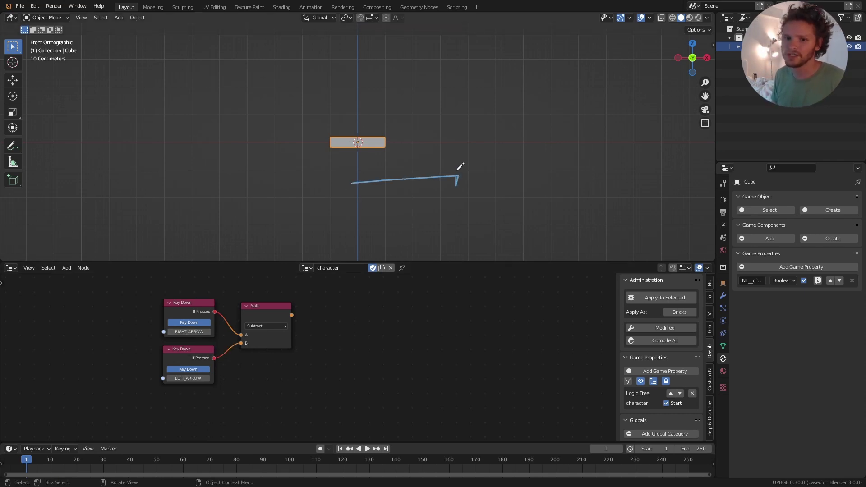
mouse_move(471, 176)
right_down()
mouse_move(430, 179)
mouse_move(465, 185)
mouse_move(360, 196)
right_up()
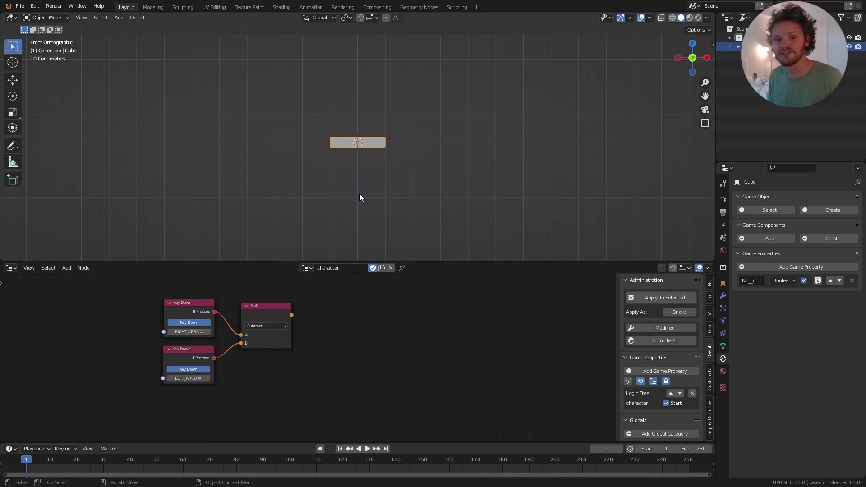
Add a Vector XY node beside the Math node and connect the Subtract result to its X input
drag(253, 313, 253, 318)
click(354, 315)
key(shift+a)
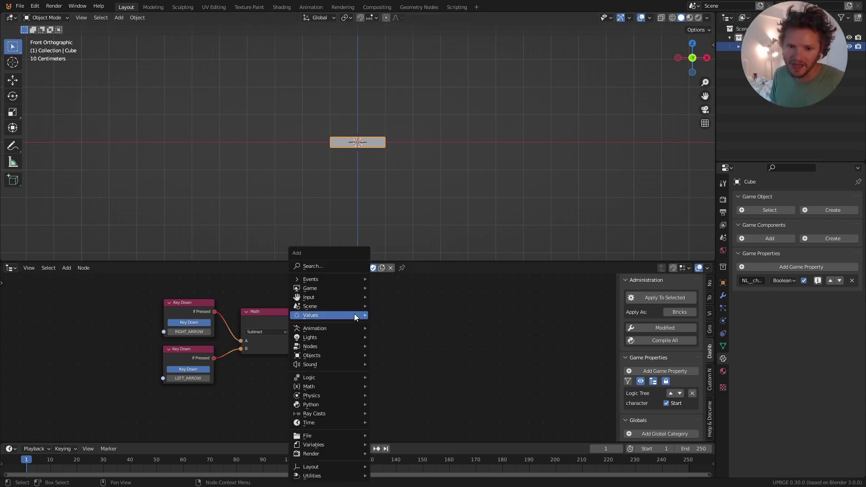
click(322, 265)
text(xy)
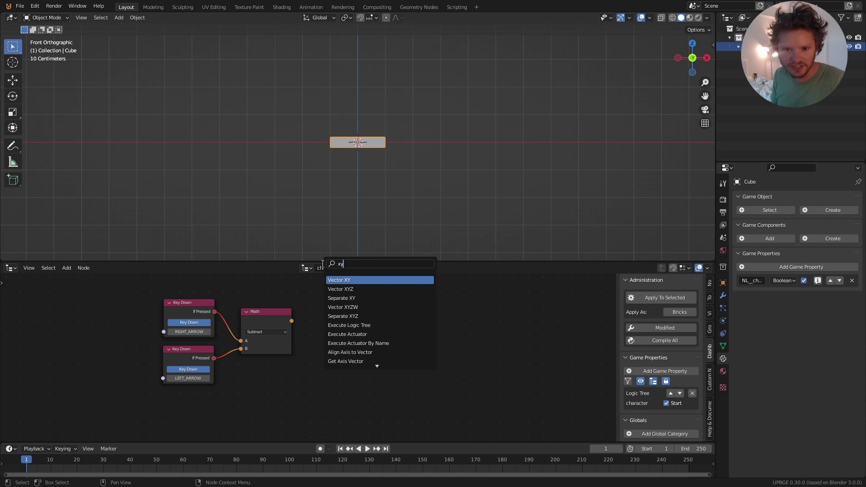
key(Return)
click(343, 337)
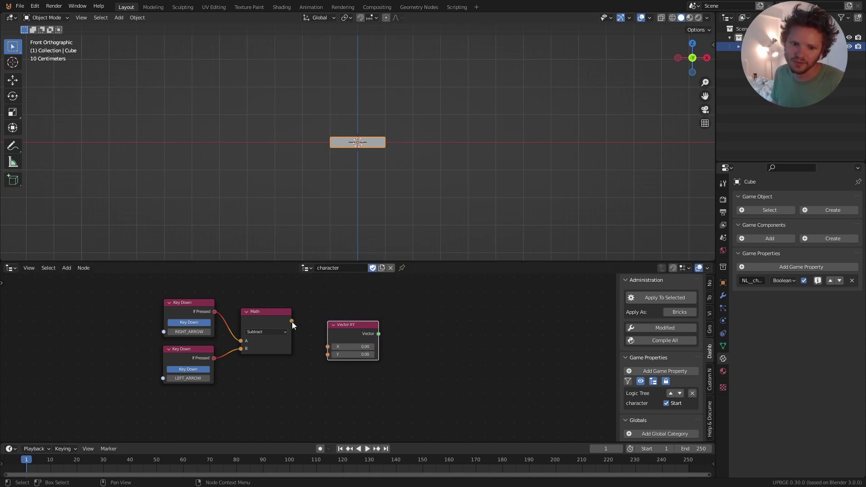
drag(292, 321, 341, 335)
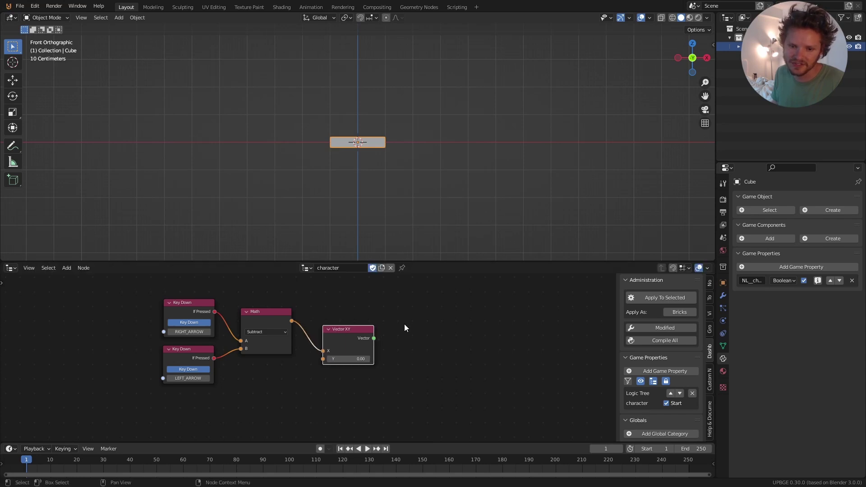
Add an Apply Movement node that uses its owner as the object, and connect the Vector XY output to its Vector input
middle_drag(405, 328, 324, 342)
key(shift+a)
click(296, 263)
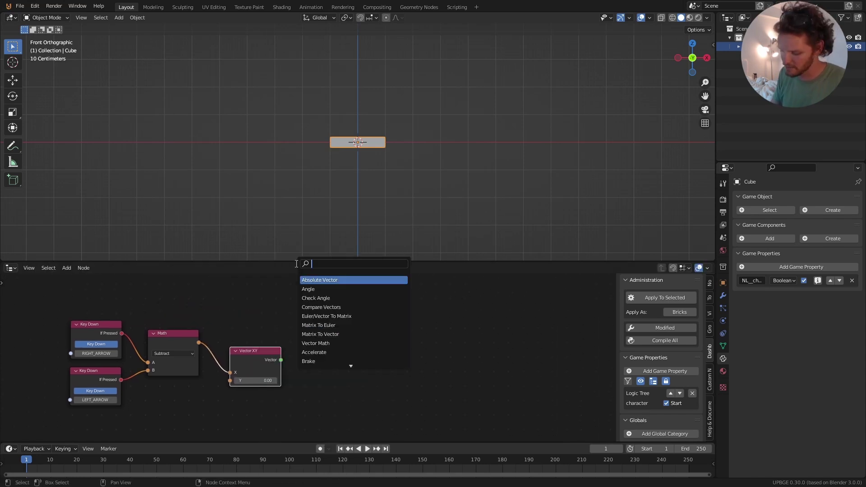
text(apply mov)
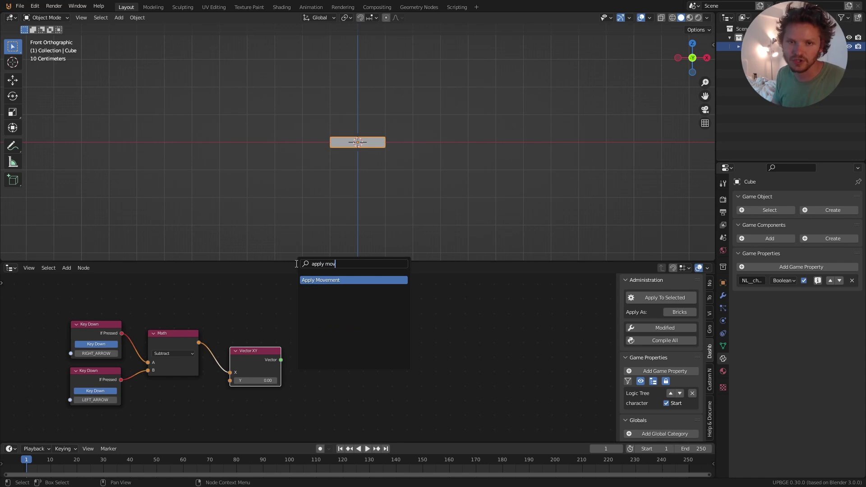
key(Return)
click(351, 309)
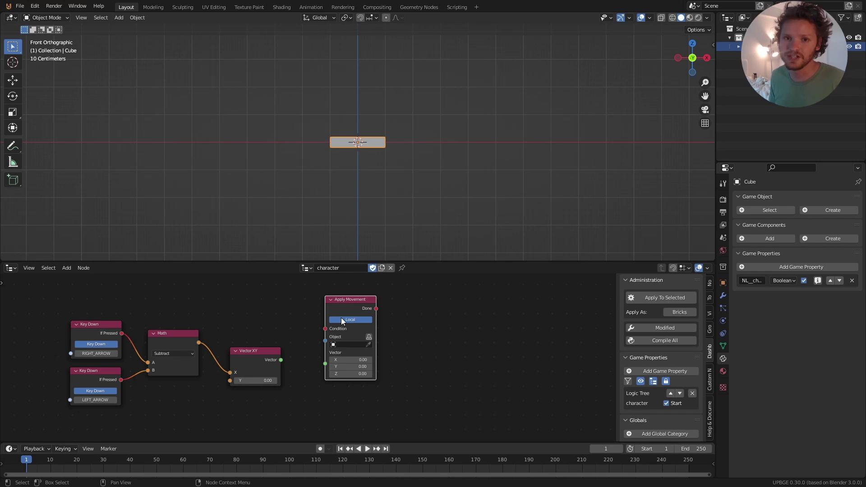
click(368, 336)
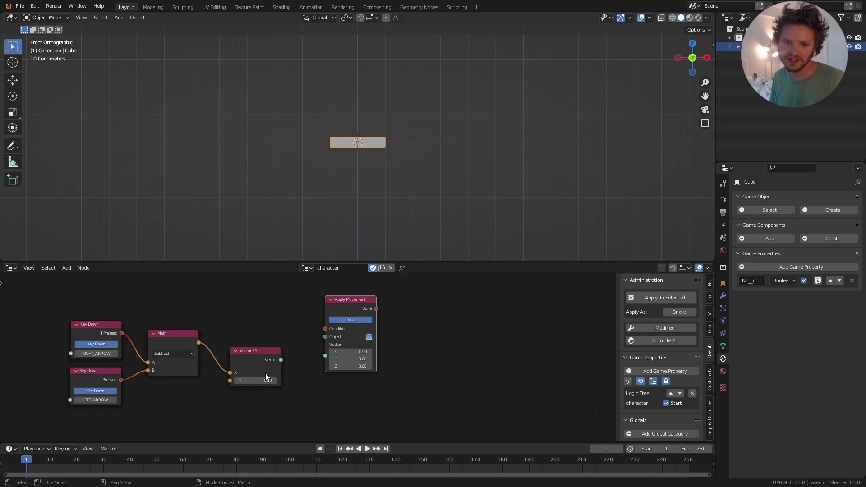
drag(280, 360, 323, 354)
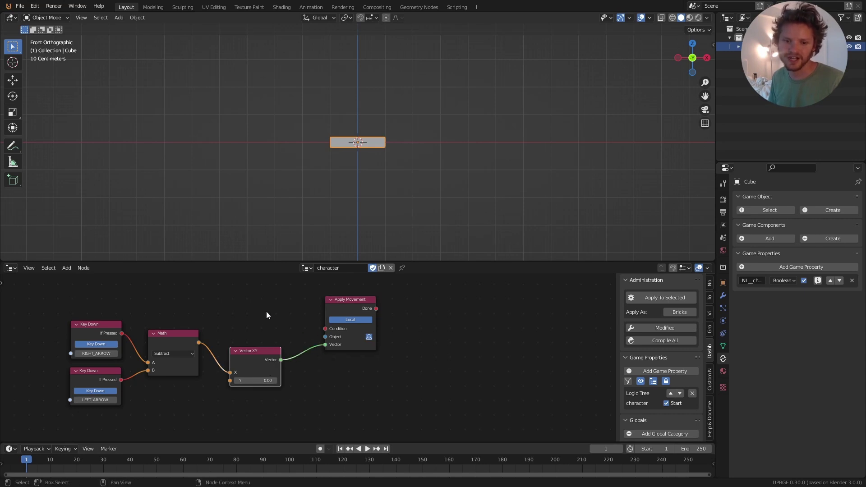
Add an On Update event node above Vector XY and connect it to the Condition input of Apply Movement
middle_drag(261, 309, 283, 340)
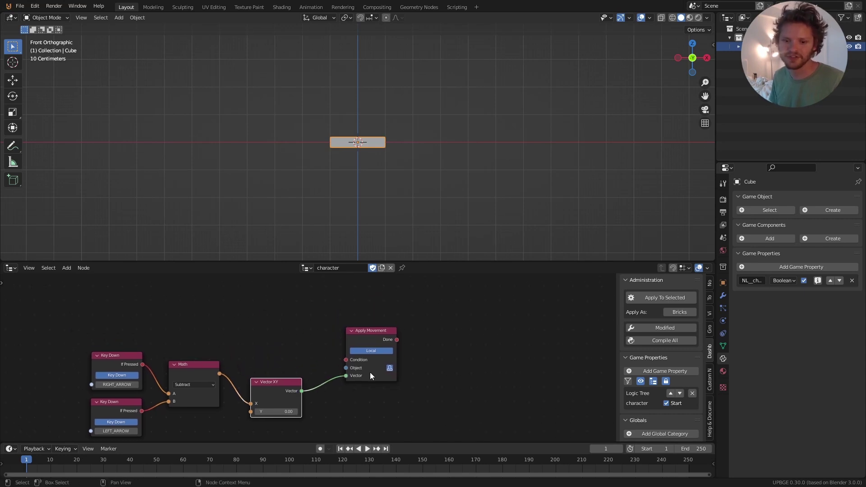
click(254, 320)
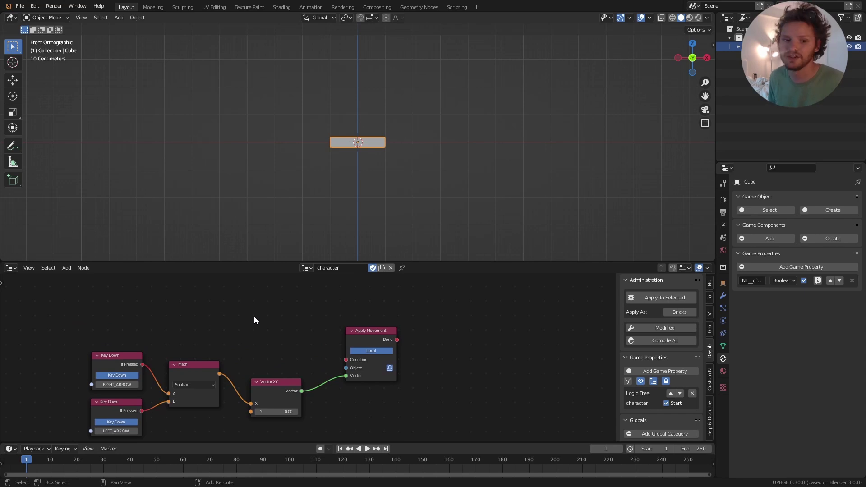
key(shift+a)
mouse_move(220, 280)
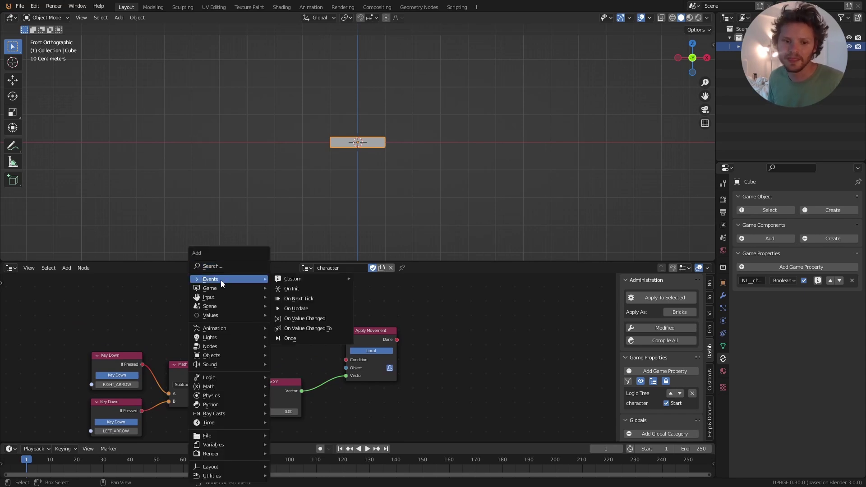
click(298, 308)
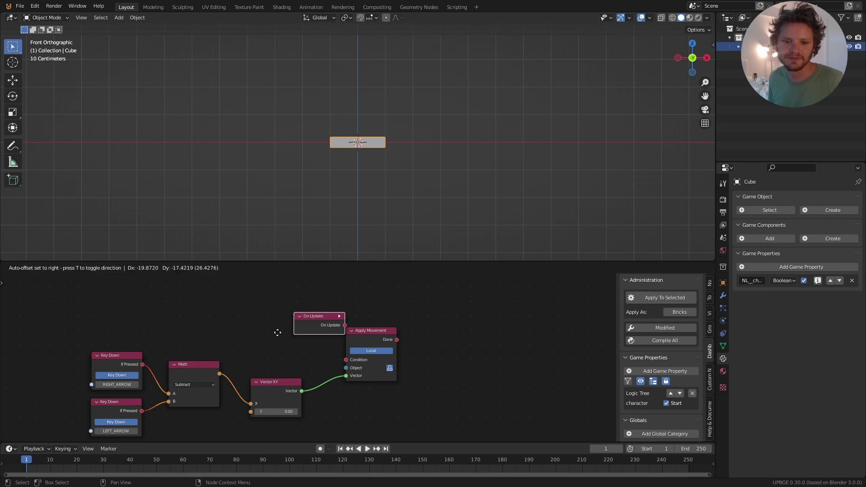
click(251, 339)
drag(306, 353, 346, 360)
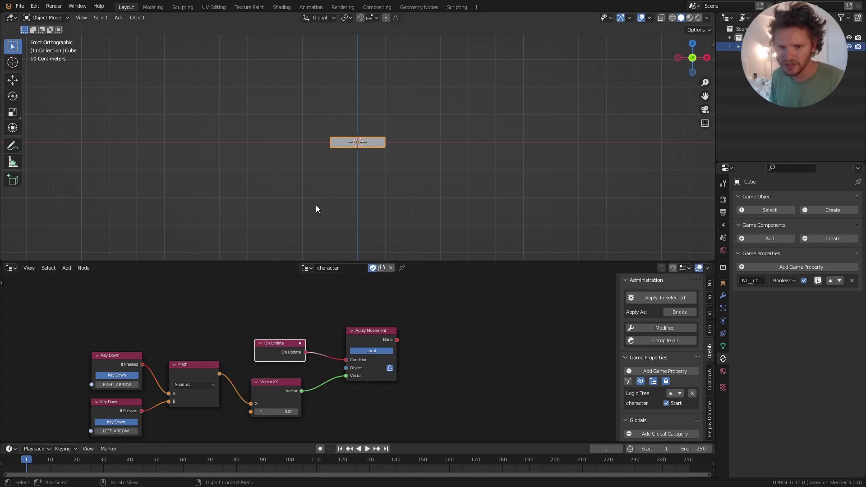
Save the project to the Desktop as breakoutprogress.blend
key(ctrl+s)
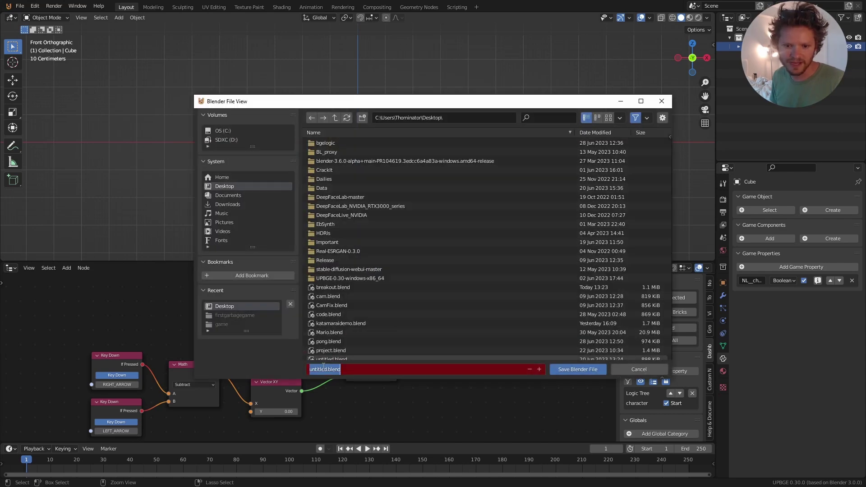
text(breakout)
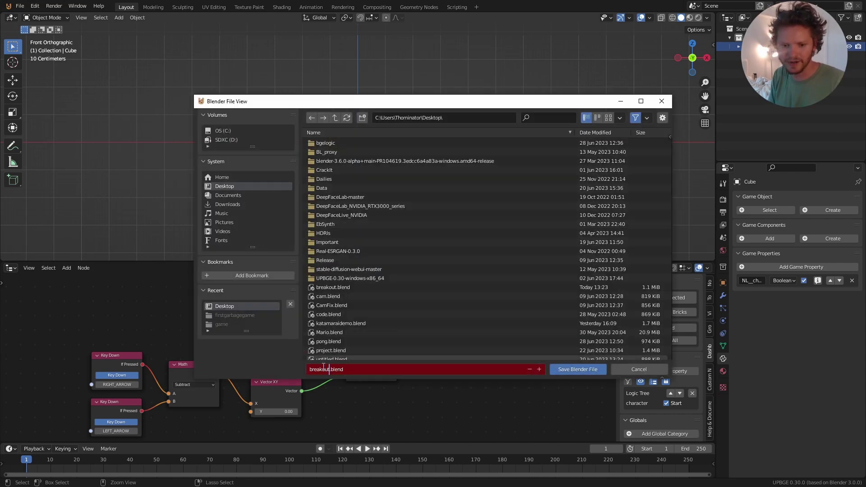
text(progress)
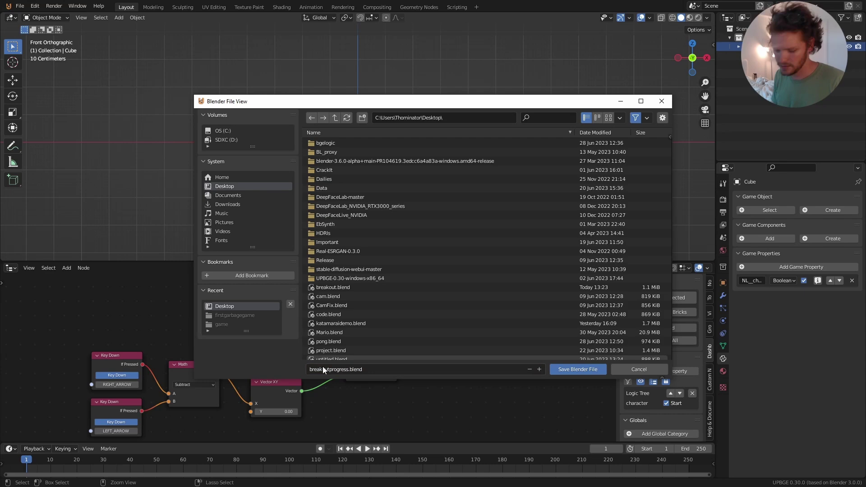
key(Return)
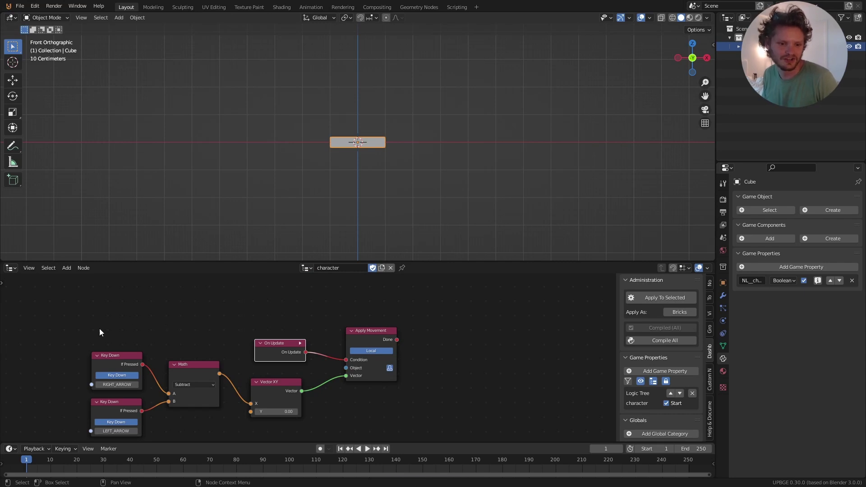
Move the two Key Down nodes and the Math node away from Vector XY, and duplicate the Math node into the gap
drag(99, 329, 192, 434)
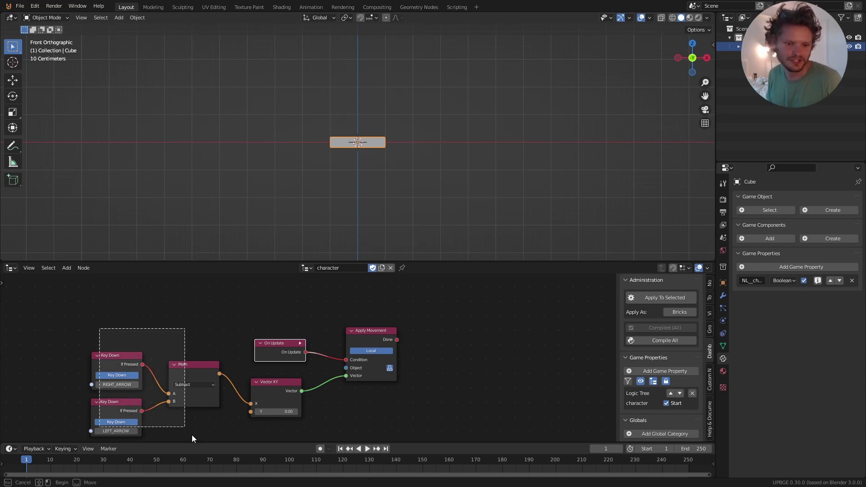
key(g)
click(155, 333)
middle_drag(155, 333, 223, 329)
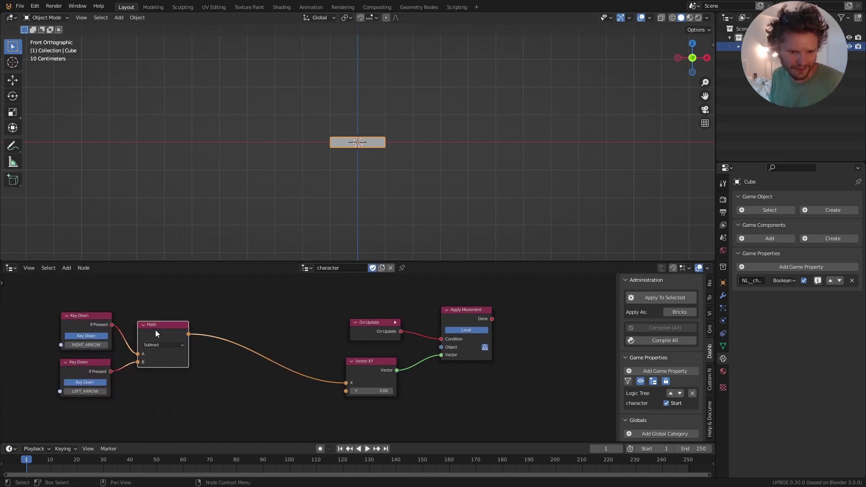
key(shift+d)
click(233, 391)
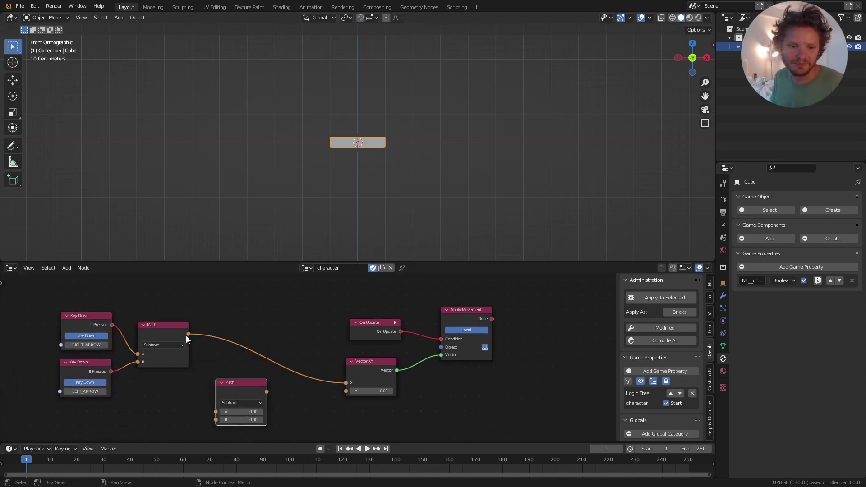
Set the duplicated Math node to Multiply with B at 0.2, wired from the Subtract result into A and out to Vector XY's X
drag(188, 335, 216, 411)
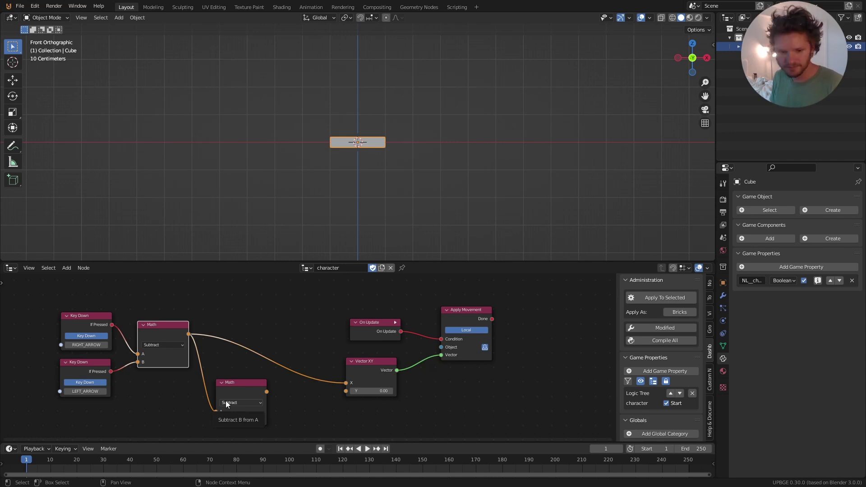
click(227, 403)
click(230, 412)
click(237, 419)
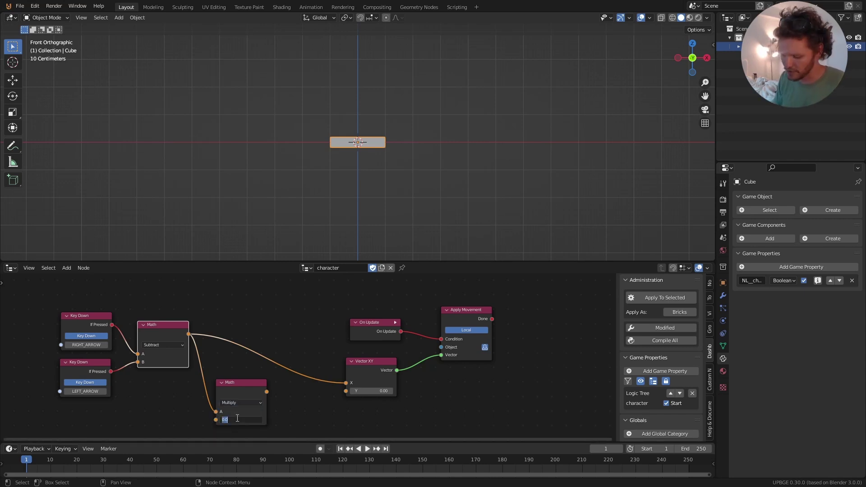
text(0.2)
key(Return)
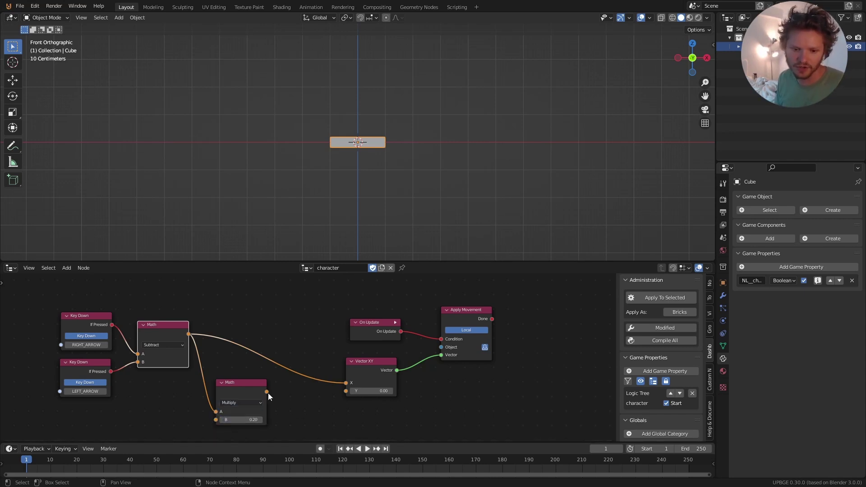
drag(267, 392, 346, 383)
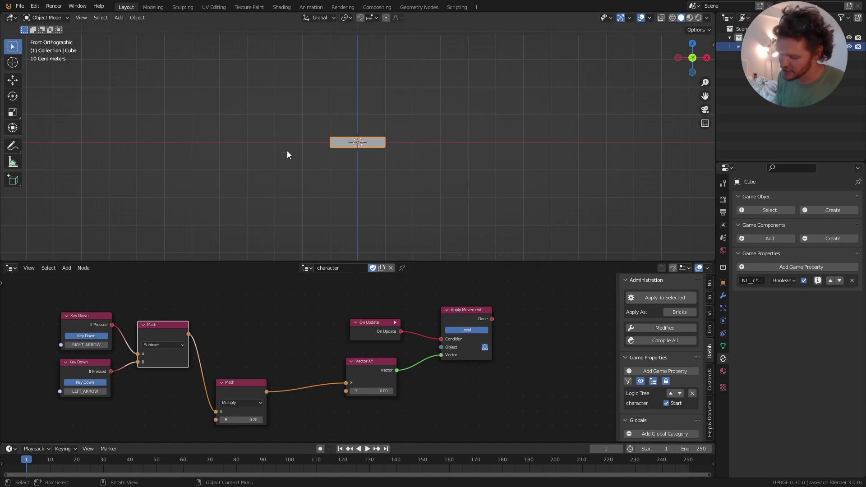
Run the game to test the paddle's sideways movement and stop it
key(p)
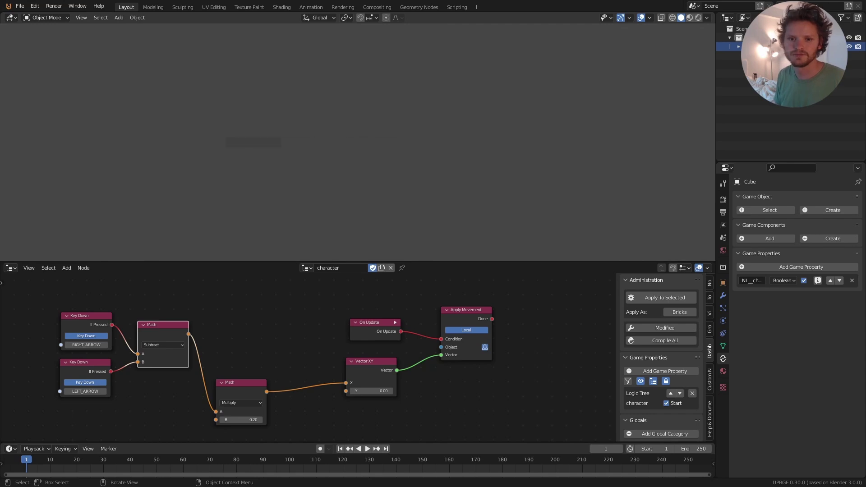
key(Escape)
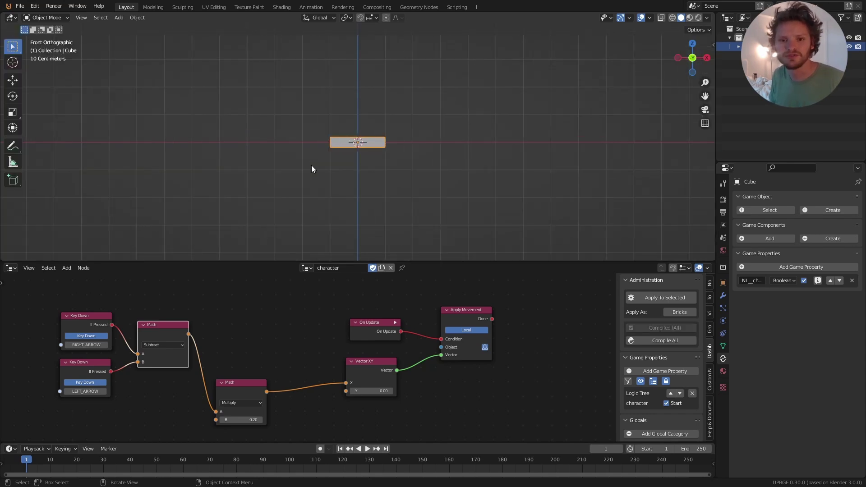
Add a cube mesh at the origin for the first side wall, with room above the paddle in view
scroll(359, 132, down, 5)
shift+middle_drag(359, 131, 355, 185)
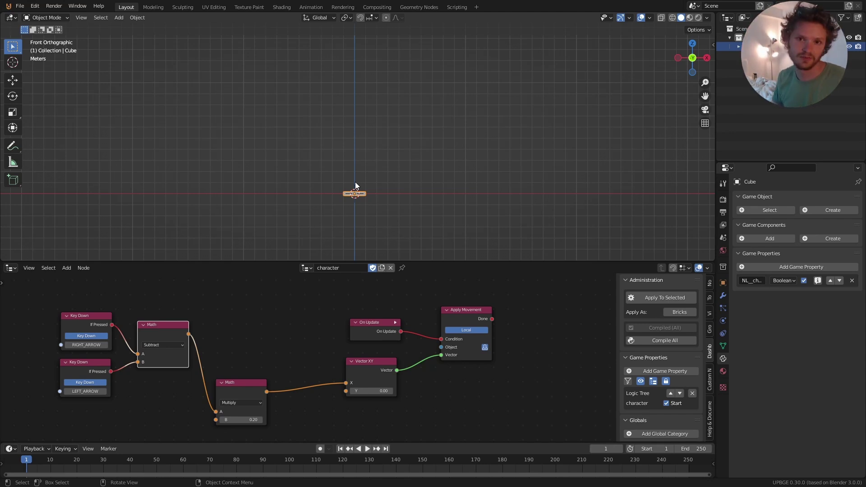
key(shift+a)
mouse_move(259, 127)
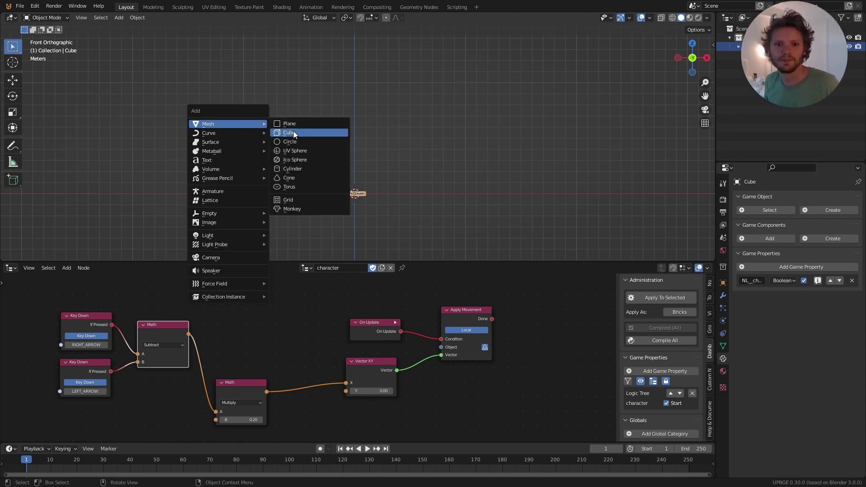
click(294, 134)
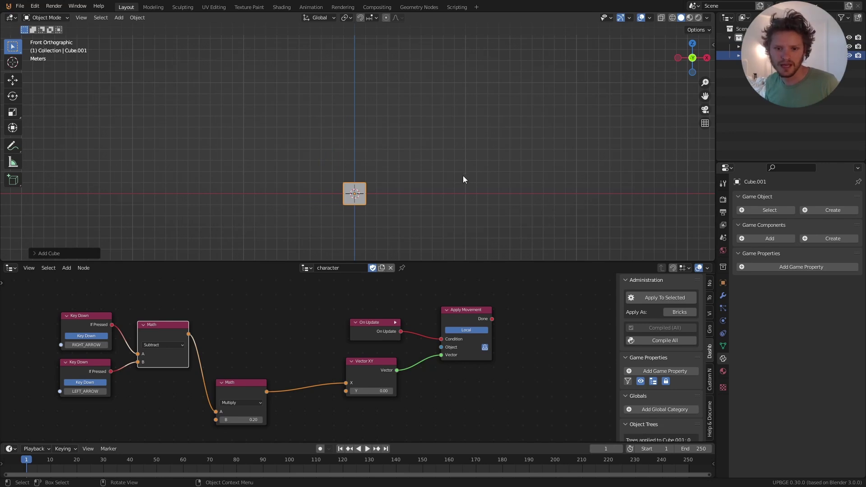
In Edit Mode, scale the new cube to about 0.3 along X and stretch it along Z into a tall, thin wall
key(s)
key(x)
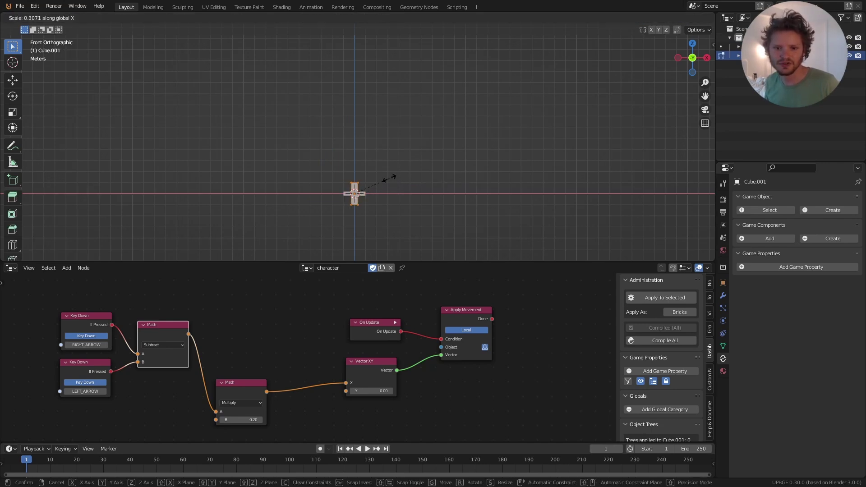
click(388, 175)
key(s)
key(z)
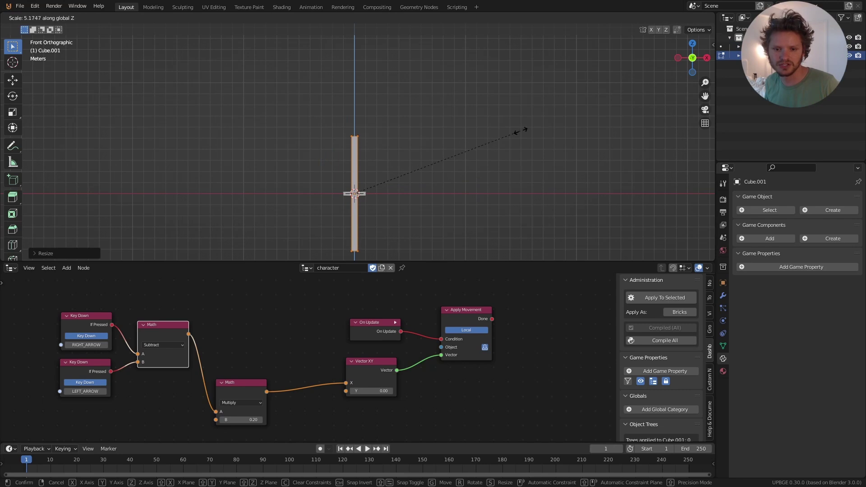
click(516, 131)
key(s)
key(z)
click(507, 129)
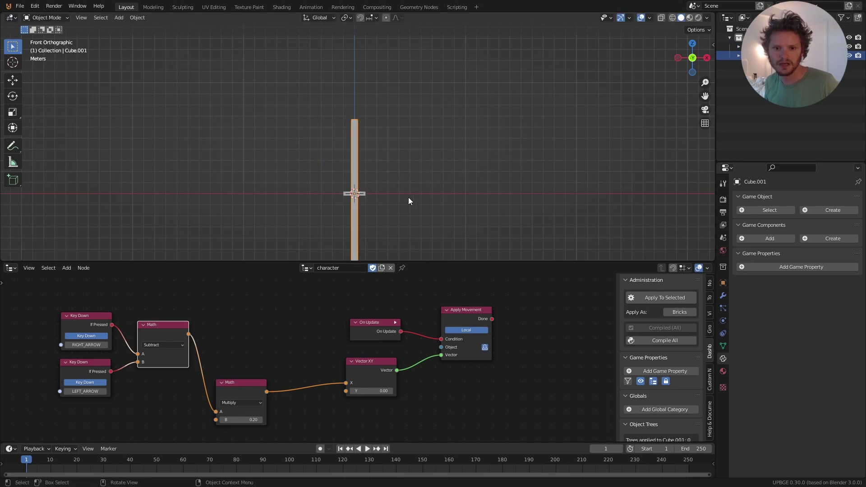
Move the tall wall about 5.4 m to the paddle's left and 6.6 m up, and place a duplicate along X on the other side
key(g)
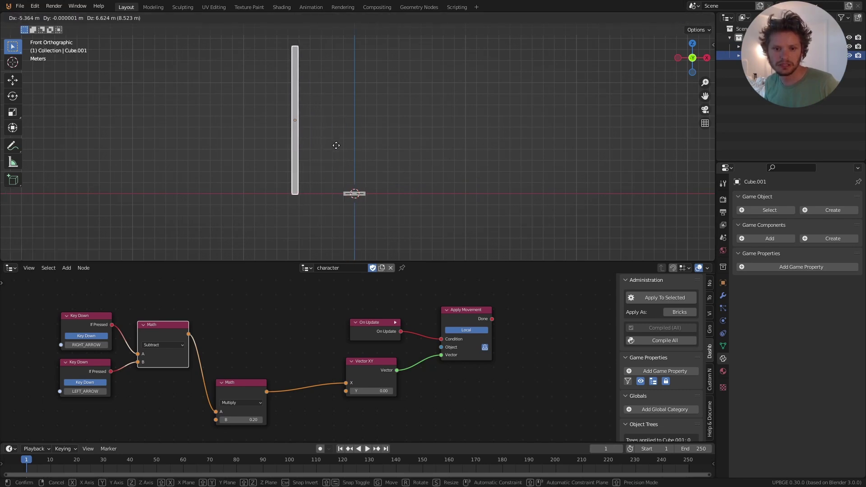
click(336, 146)
key(shift+d)
key(x)
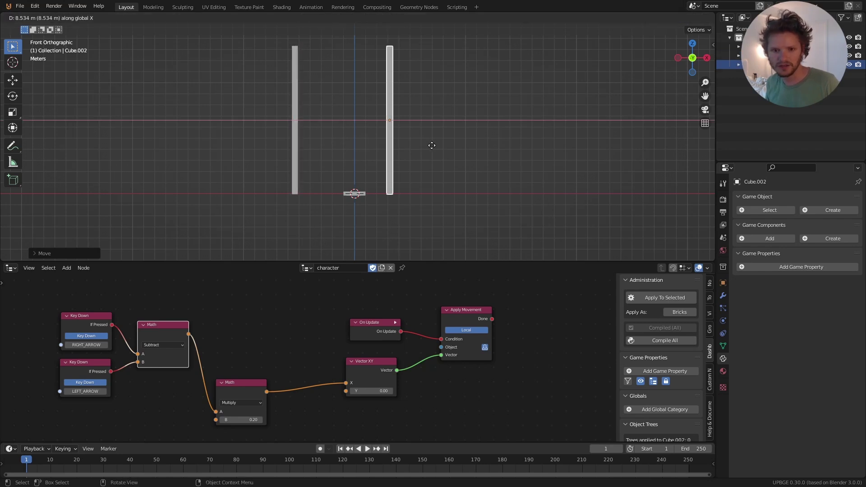
click(459, 146)
Duplicate the right wall in place and rotate the copy 90° about Y to lie horizontally
key(shift+d)
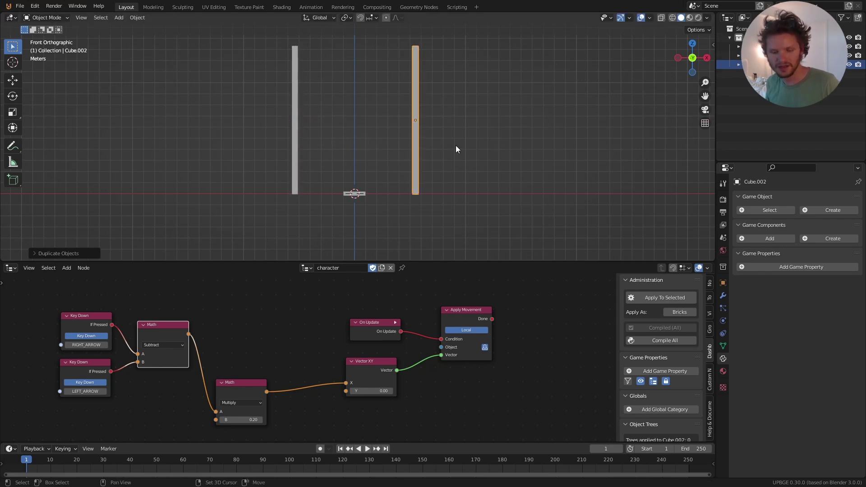
key(r)
key(Escape)
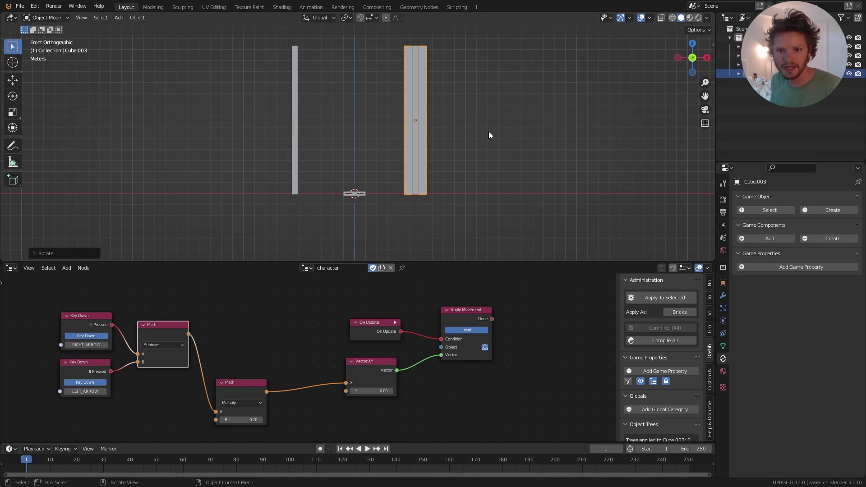
text(x)
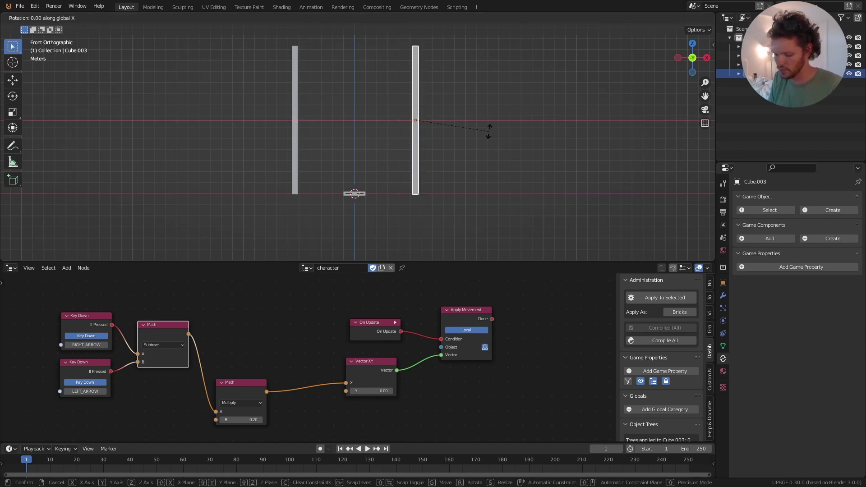
text(y90)
key(Return)
In Edit Mode, shorten the horizontal bar along X, and move the object up between the upper ends of the side walls
key(Tab)
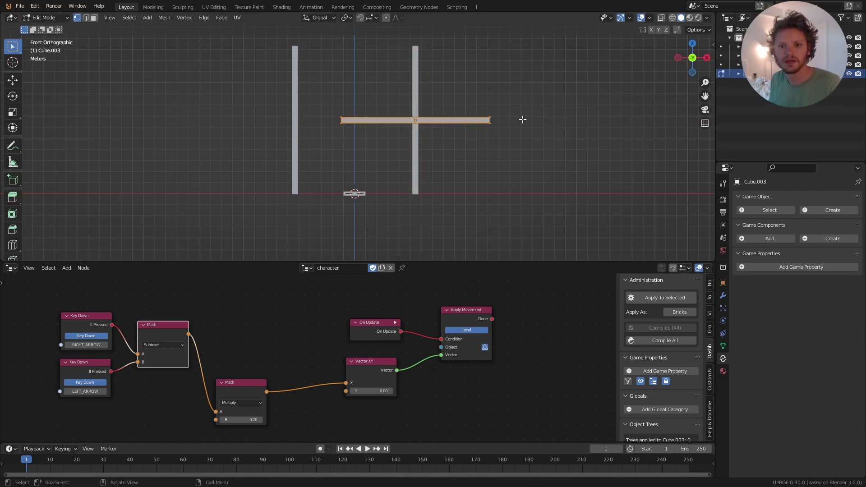
key(s)
key(x)
click(487, 120)
key(Tab)
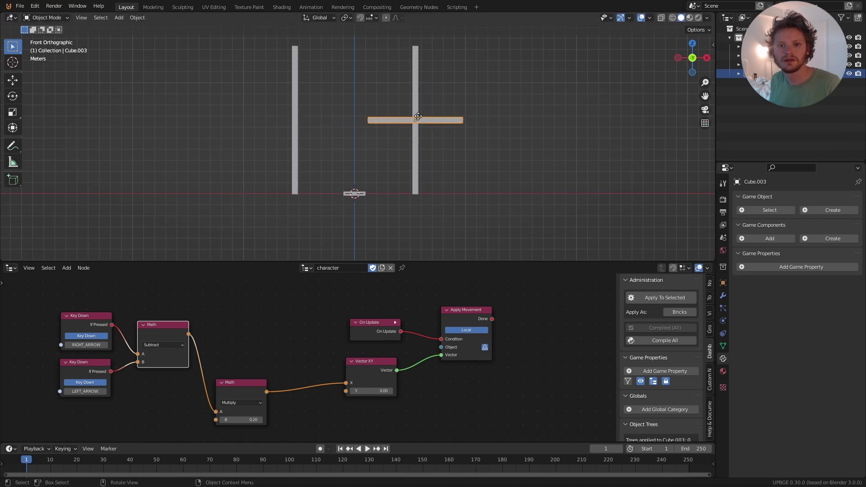
key(g)
click(357, 45)
Widen the ceiling bar's mesh to span both side walls, and shift the object about 0.12 m along X to centre it
key(Tab)
key(s)
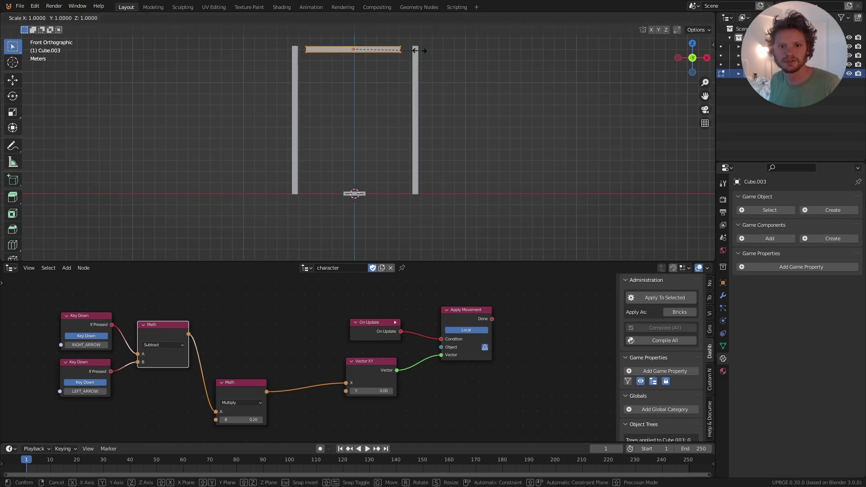
click(431, 52)
key(Tab)
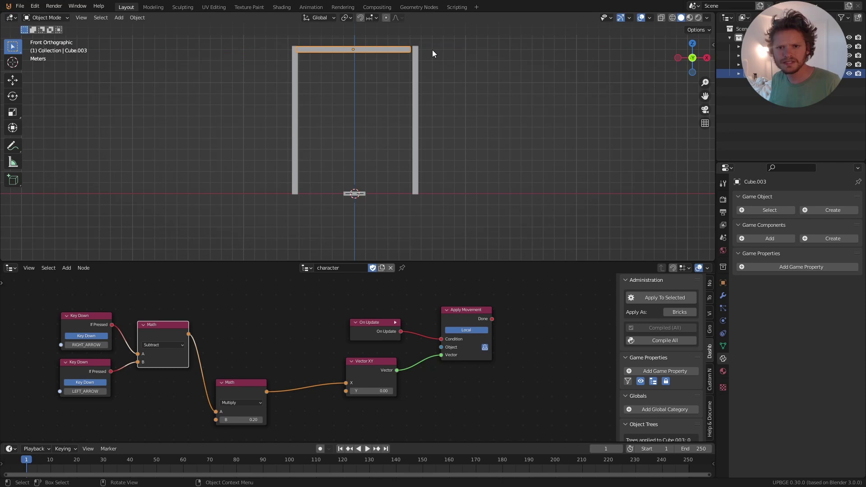
key(g)
key(x)
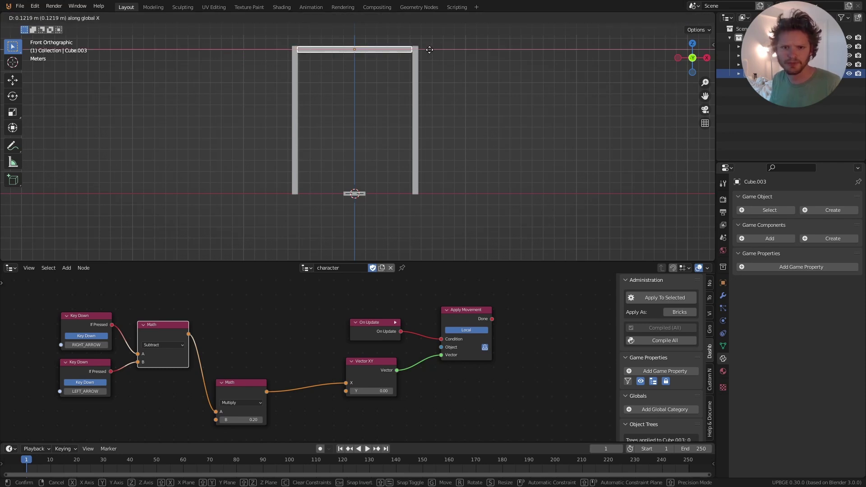
click(429, 50)
key(Tab)
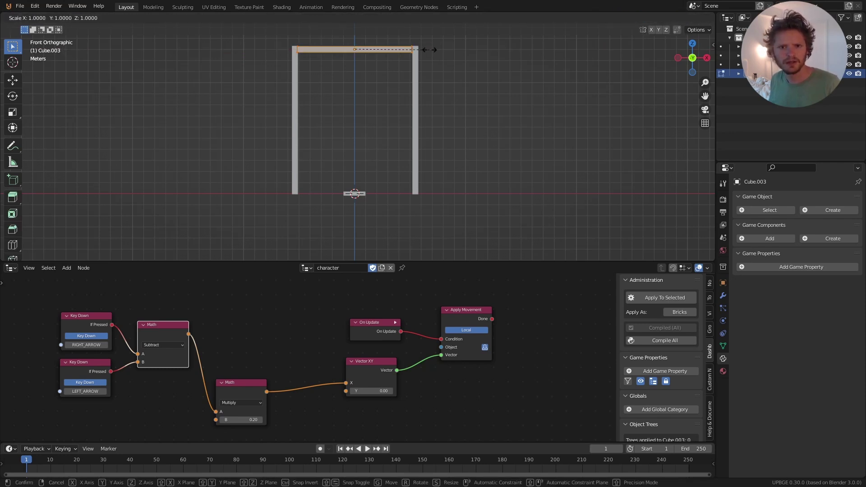
key(Tab)
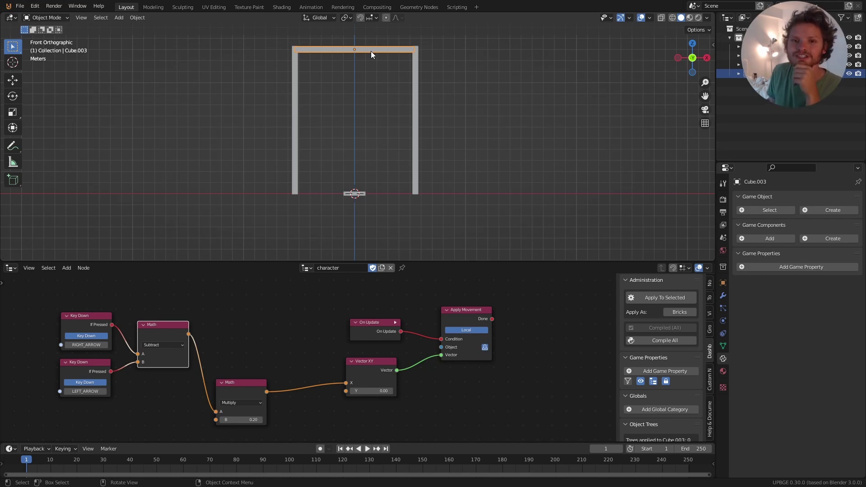
click(414, 115)
drag(352, 132, 230, 101)
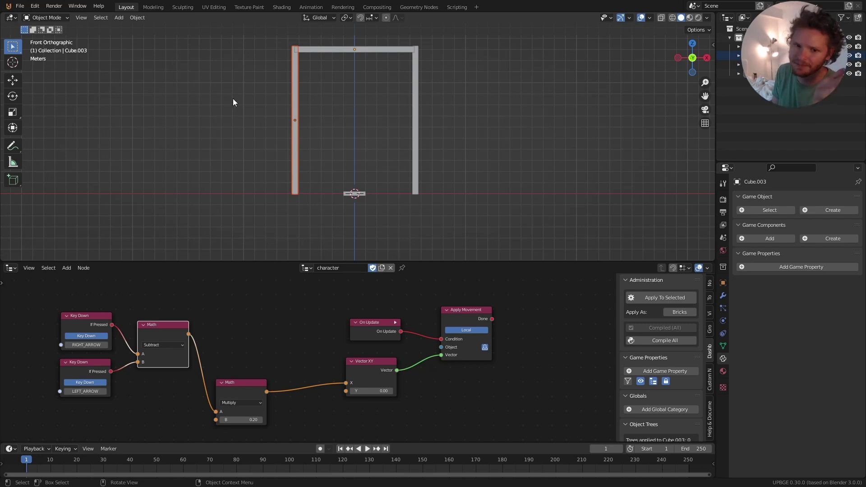
click(339, 100)
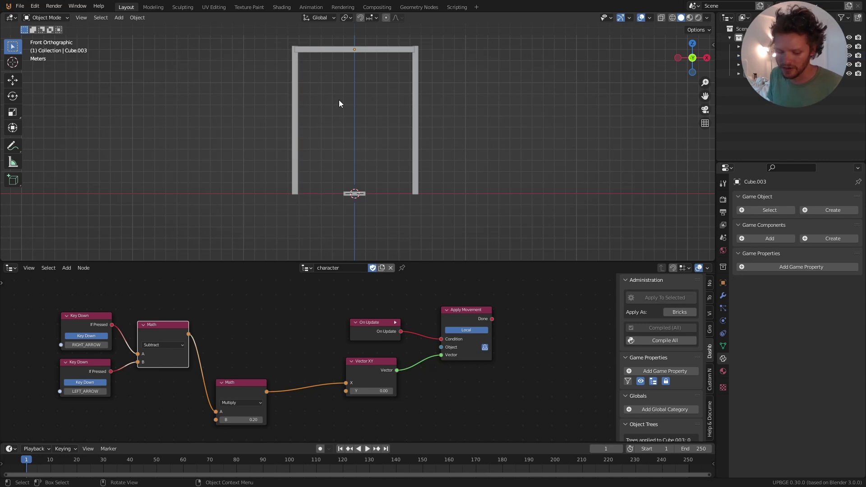
Add a UV sphere at the origin as the ball and scale it down to less than half size
key(shift+a)
mouse_move(339, 100)
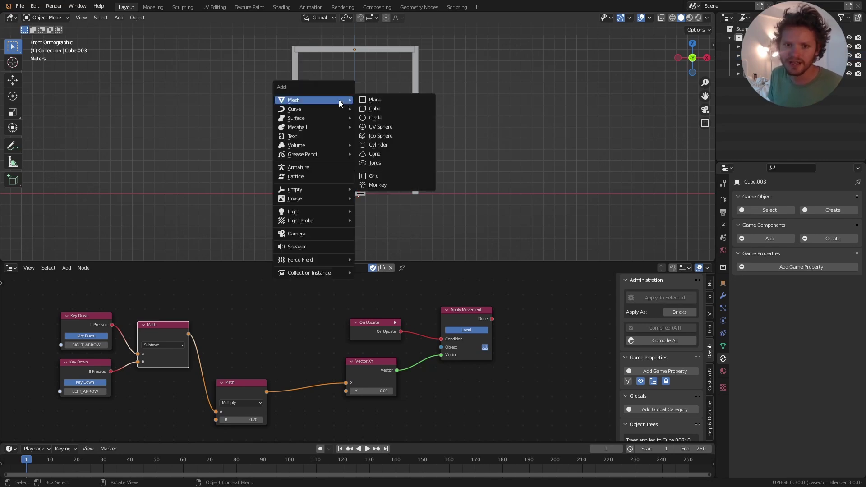
click(381, 127)
key(s)
key(z)
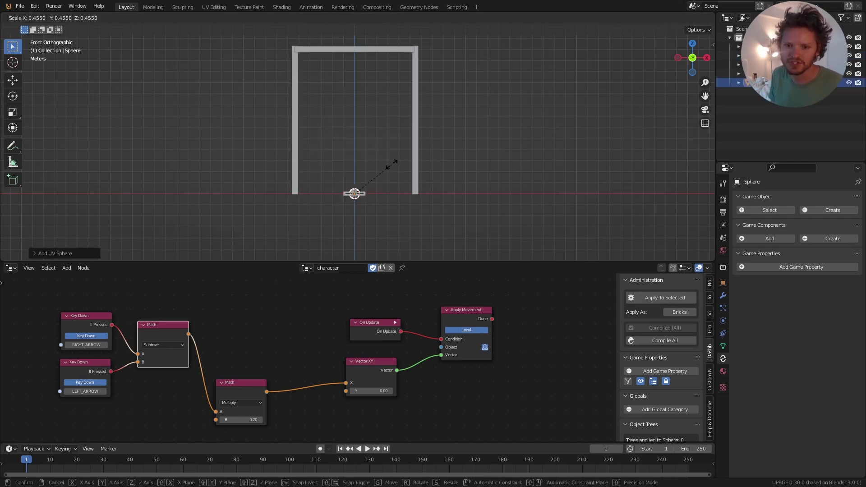
click(379, 173)
Raise the ball along Z to about 3 m above the paddle and shrink it slightly more
key(shift+d)
key(z)
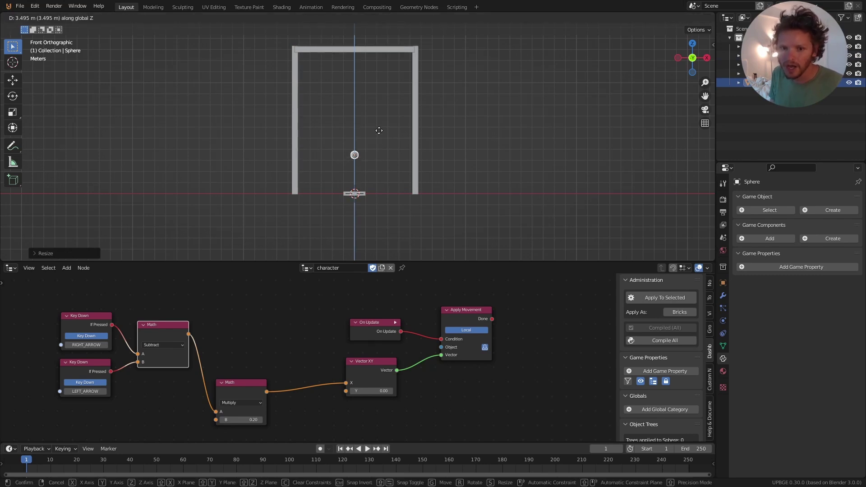
click(387, 141)
key(s)
click(392, 144)
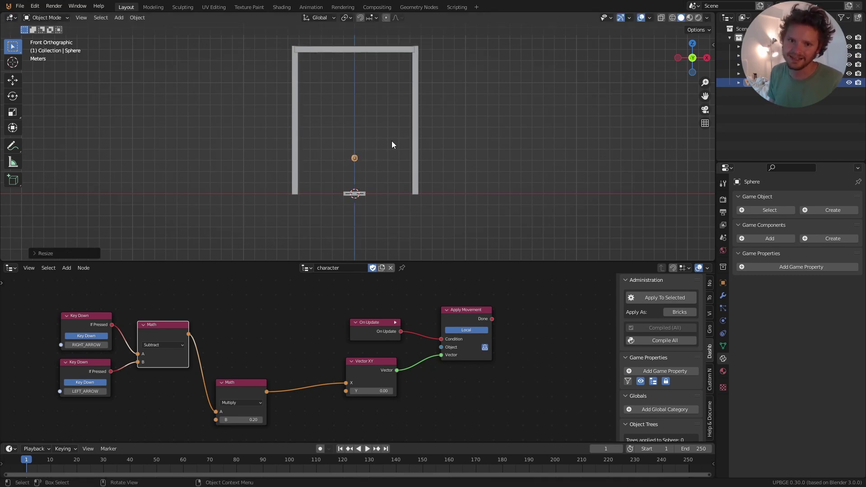
Save the file and run the game briefly to check how the walls and ball look
key(ctrl+s)
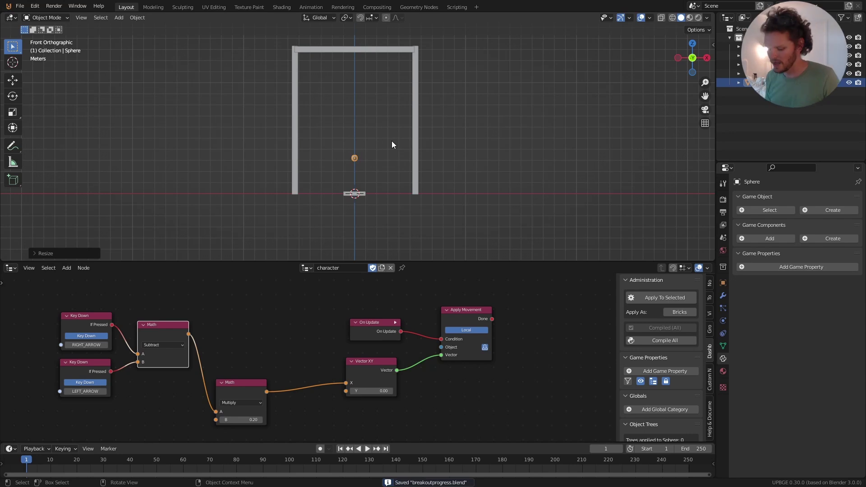
key(p)
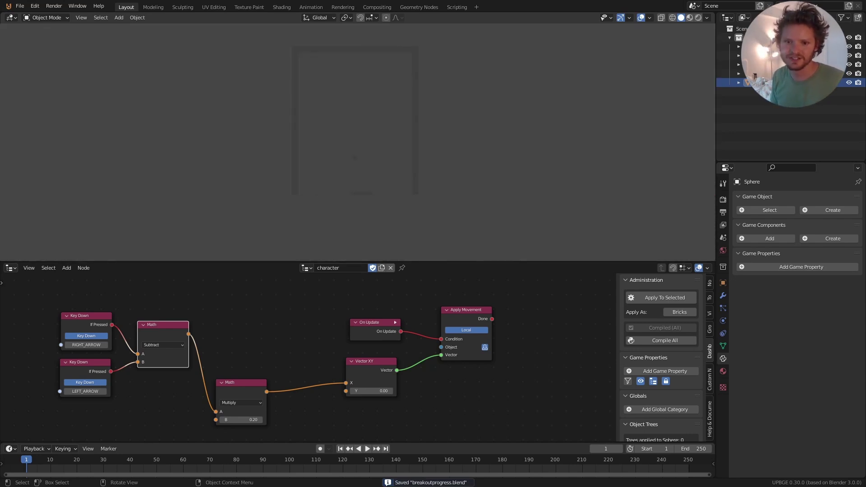
key(Escape)
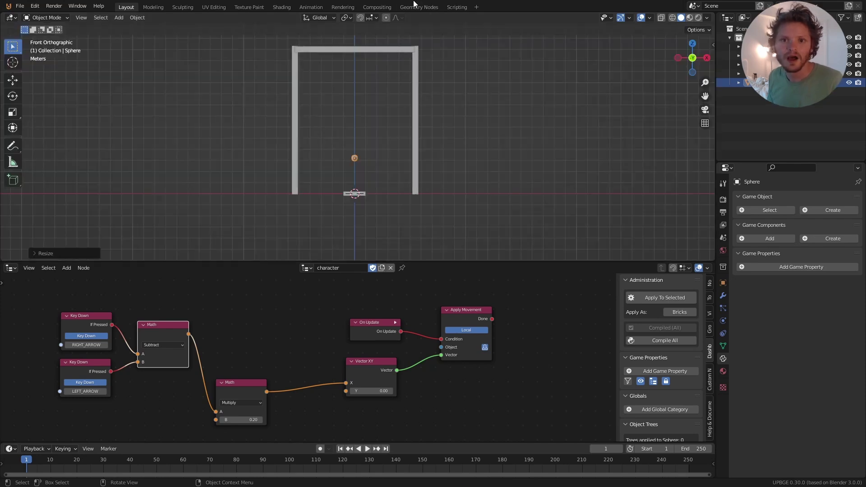
Create a new material for the ball in the Shading workspace and delete its default shader node, keeping only the Material Output
click(282, 7)
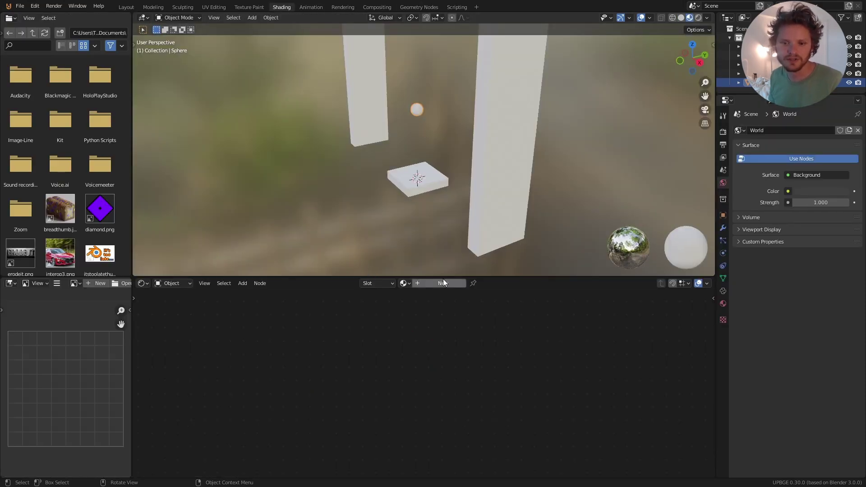
click(402, 319)
key(x)
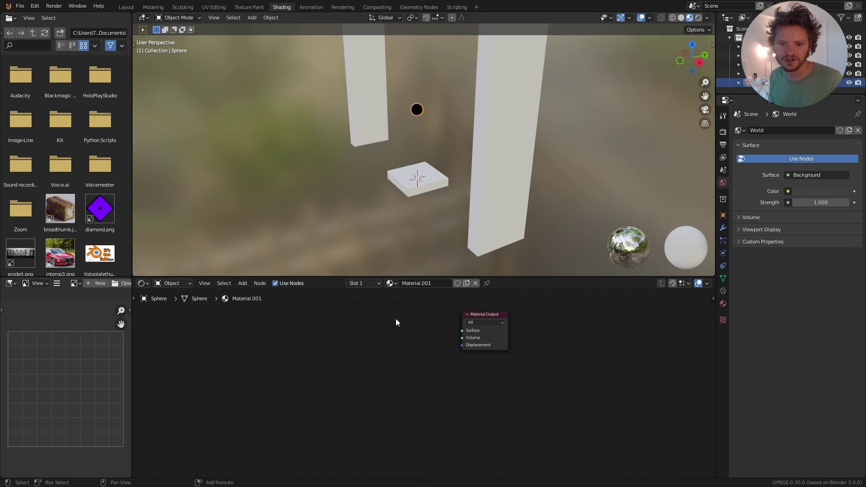
Add an RGB node set to bright red and wire its Color to the Material Output's Surface
key(shift+a)
click(373, 319)
text(rgb)
key(Return)
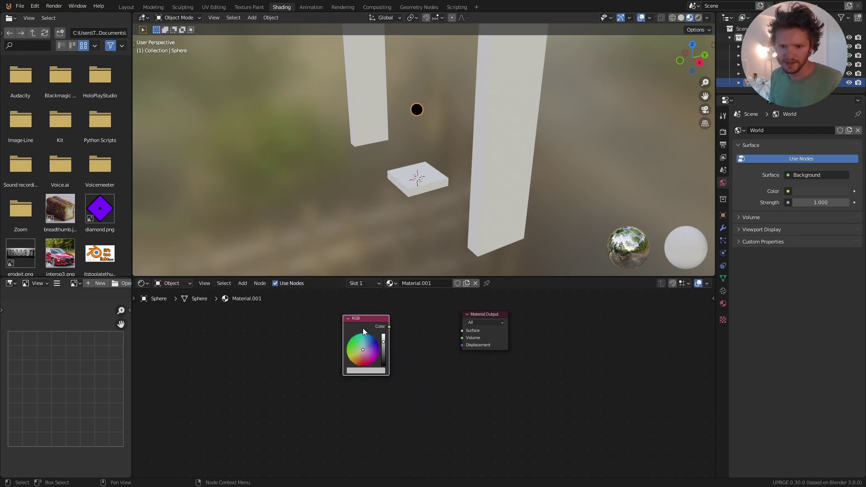
drag(383, 348, 466, 331)
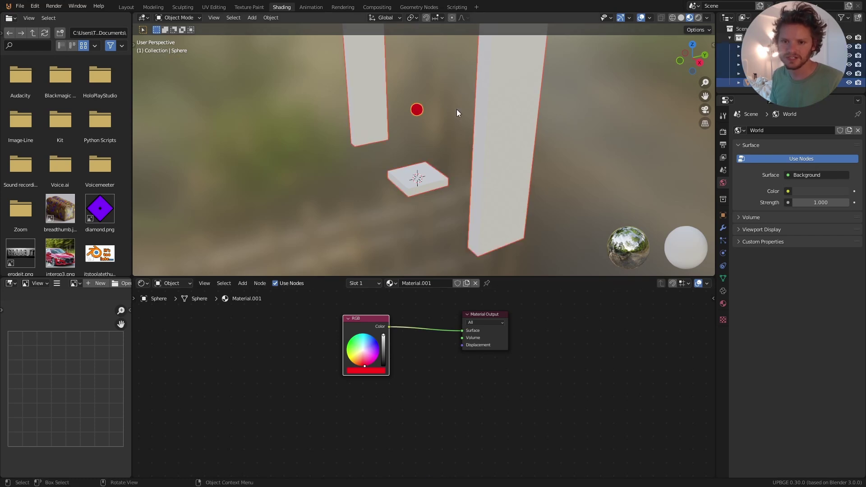
Link the ball's red material to the paddle and all the walls, and return to the Layout workspace
key(ctrl+l)
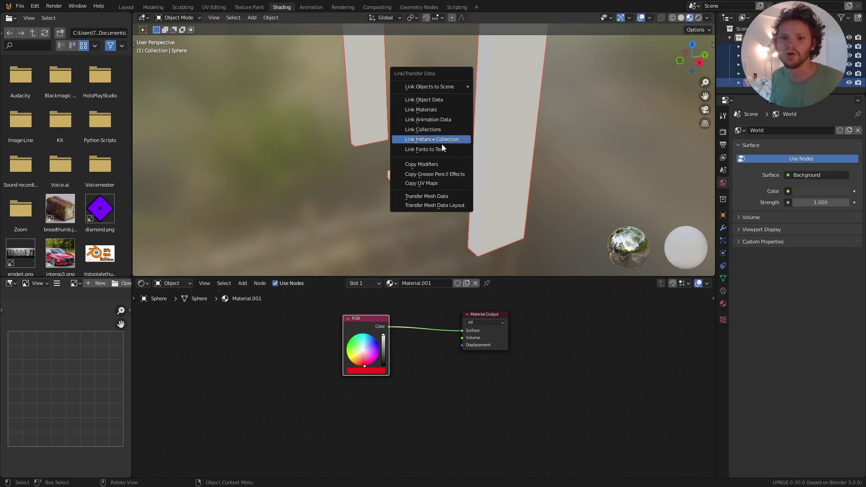
click(428, 110)
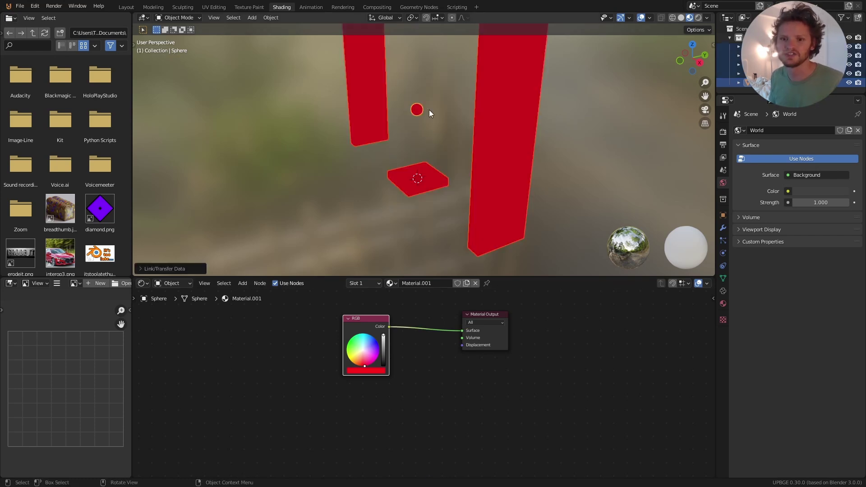
click(123, 7)
Run the game twice, moving the paddle back and forth with the arrow keys, and stop it each time
key(p)
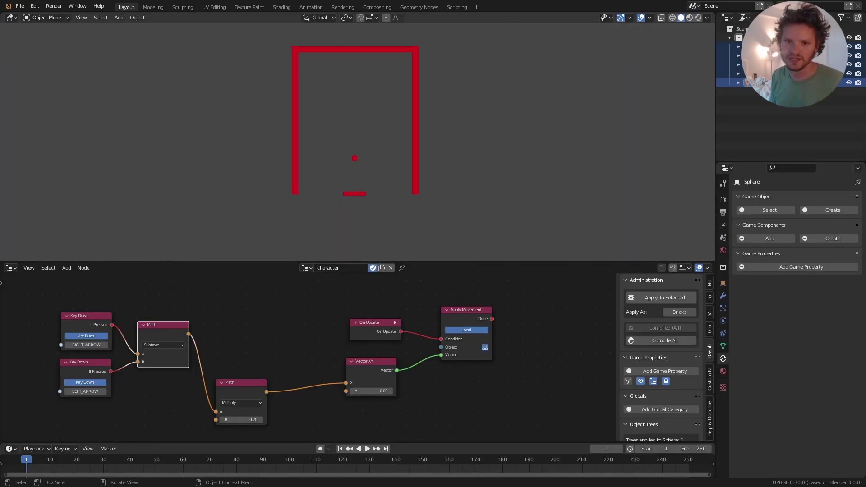
key(Left)
key(Right)
key(Left)
key(Right)
key(Left)
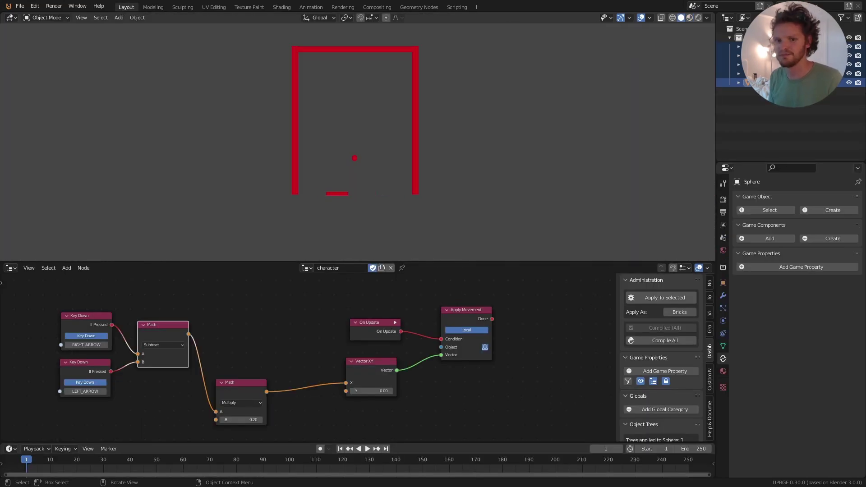
key(Right)
key(Escape)
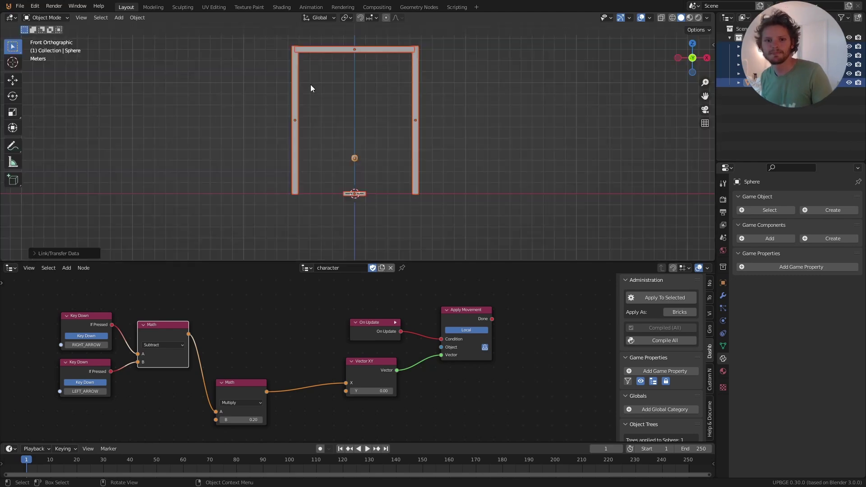
key(p)
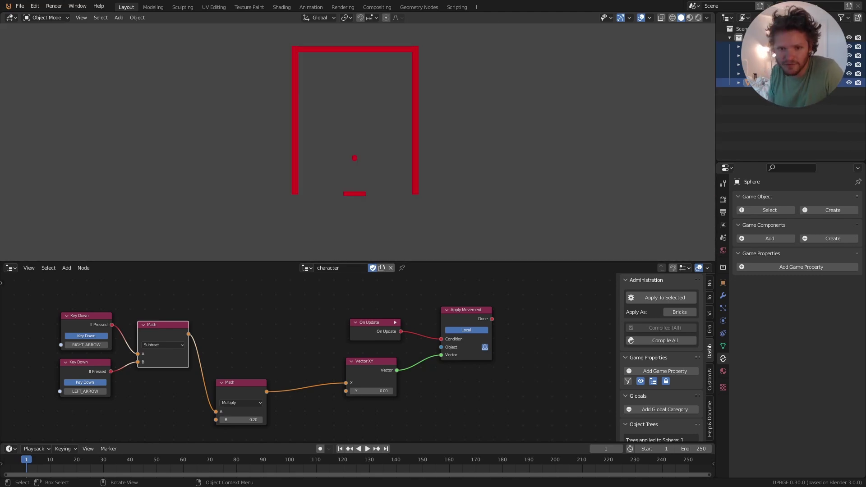
key(Left)
key(Right)
key(Escape)
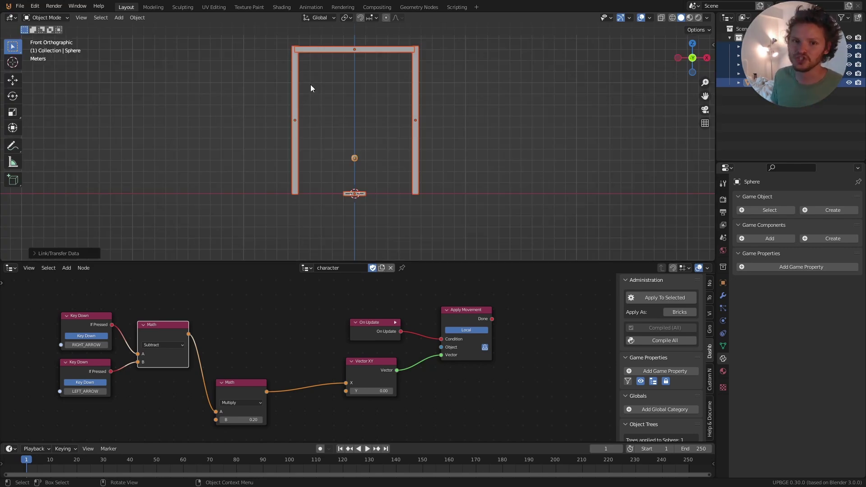
Set the ball's game physics type to Dynamic
click(355, 158)
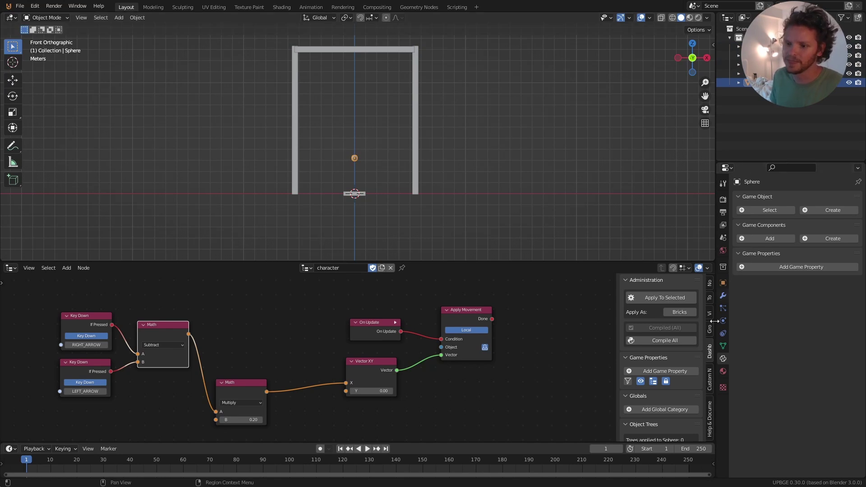
click(723, 321)
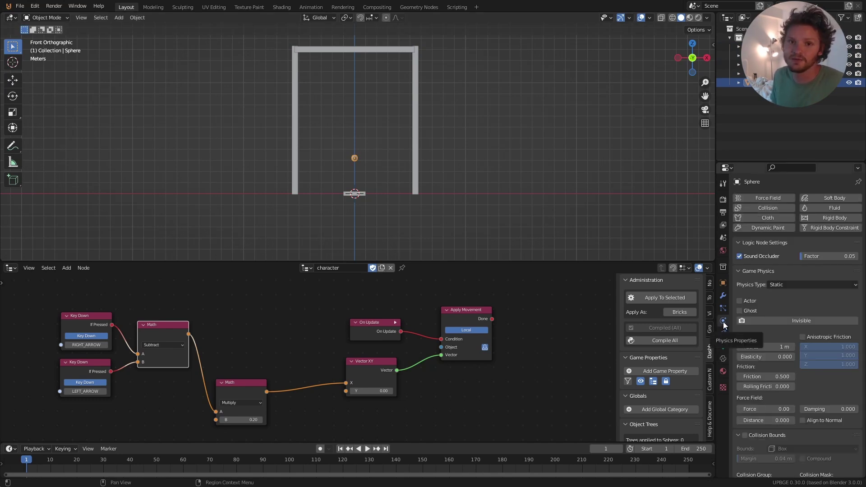
click(794, 285)
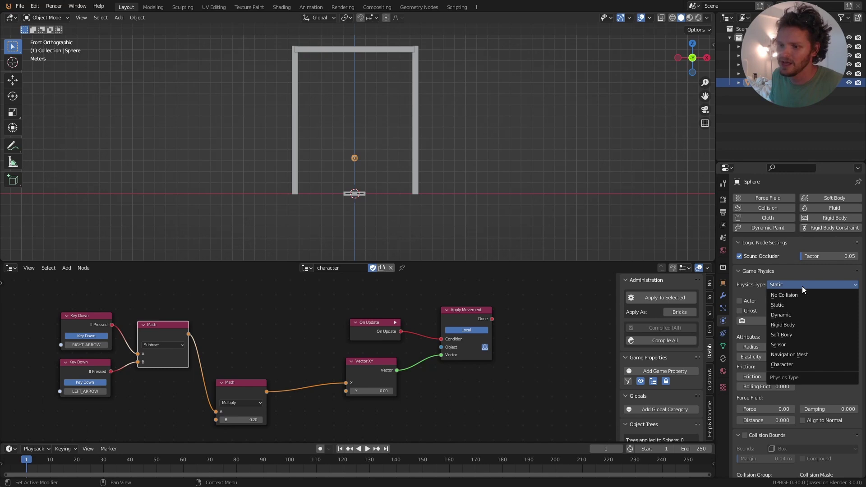
click(790, 315)
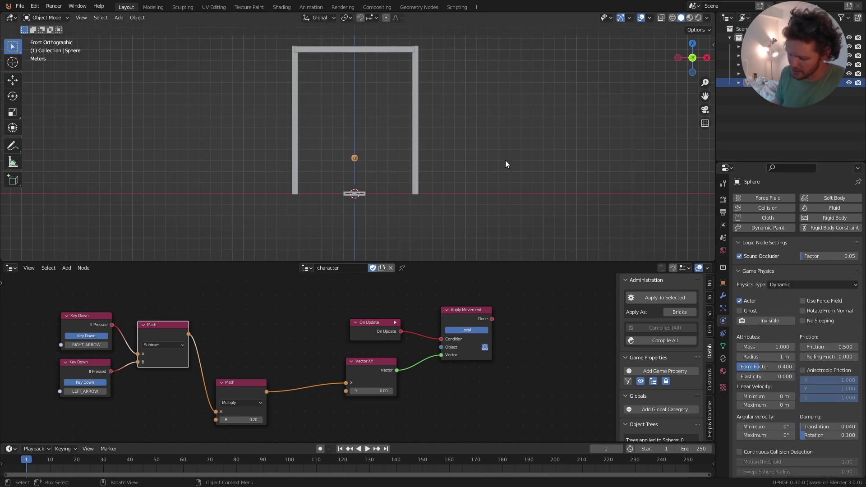
Run the game to watch how the dynamic ball falls, move the paddle right and left, and stop it
key(p)
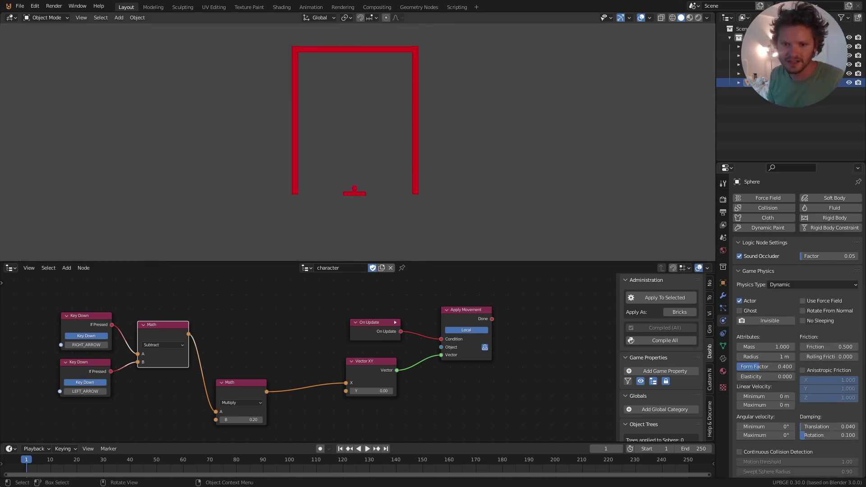
key(Right)
key(Left)
key(Escape)
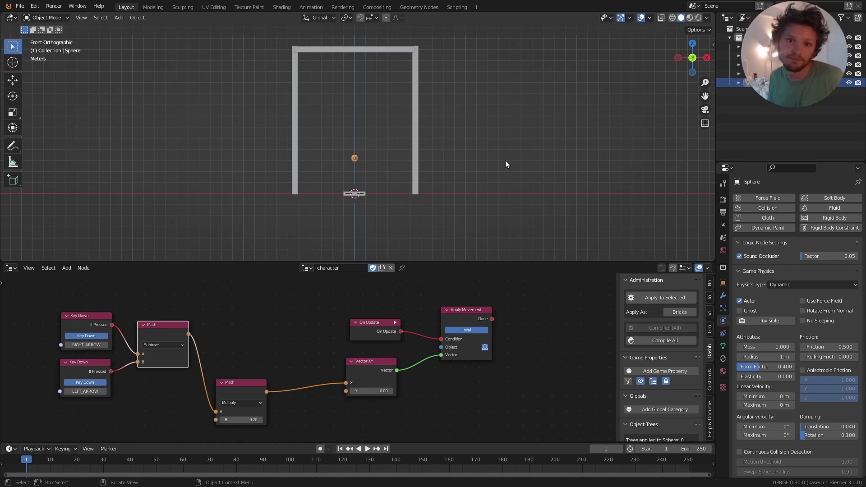
Set the scene's game physics gravity to 0 m/s² and briefly test-run the game
click(723, 238)
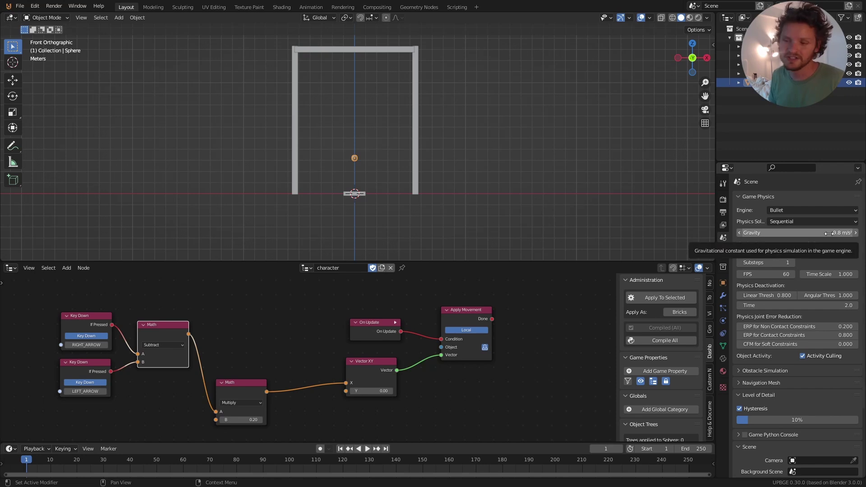
drag(829, 234, 767, 233)
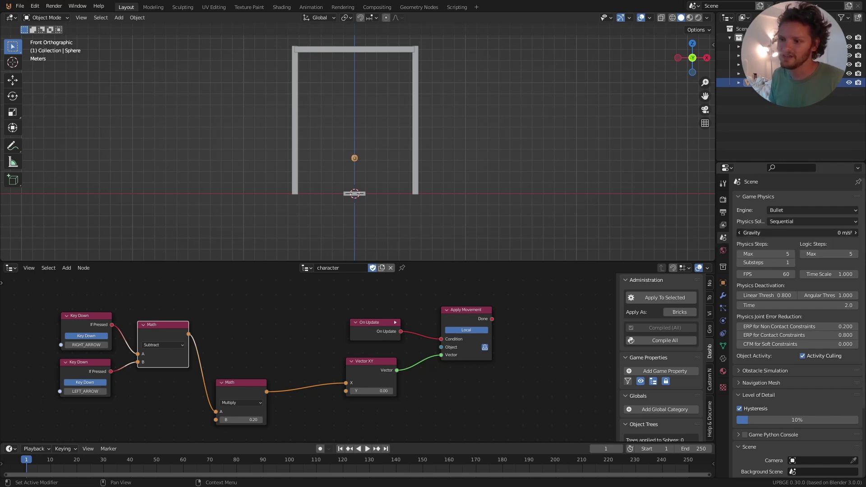
key(p)
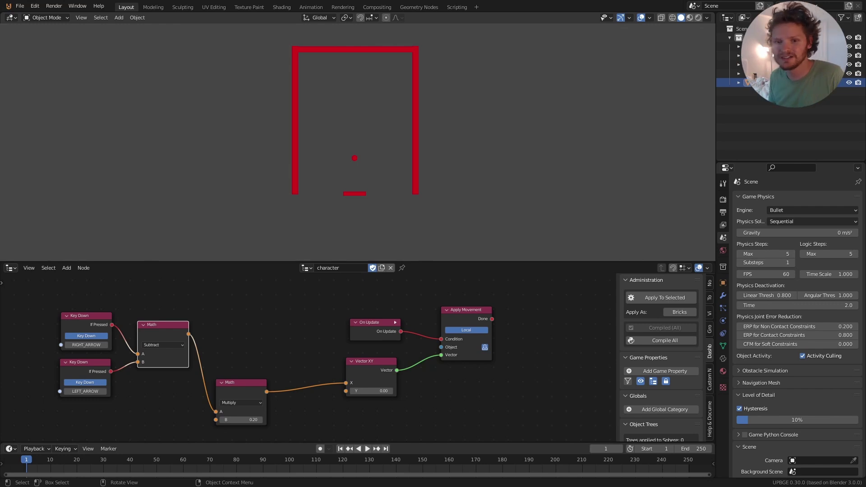
key(Escape)
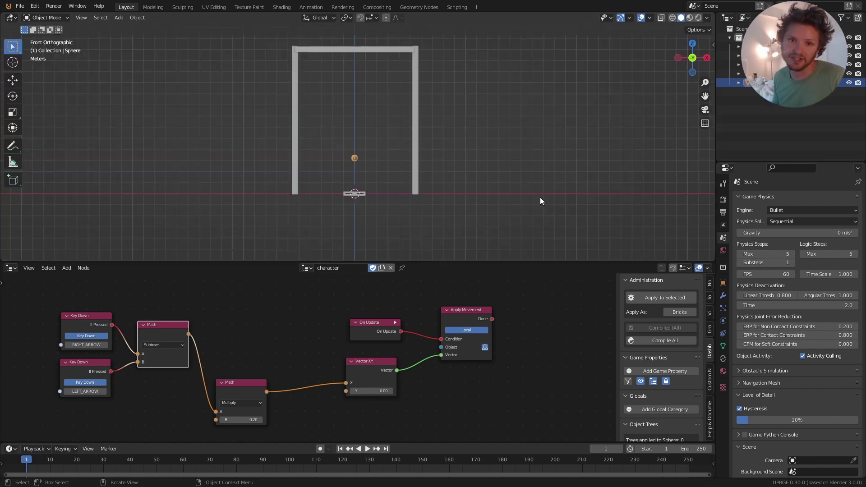
Save the file, then run the game while moving the paddle left and right, and stop it
key(ctrl+s)
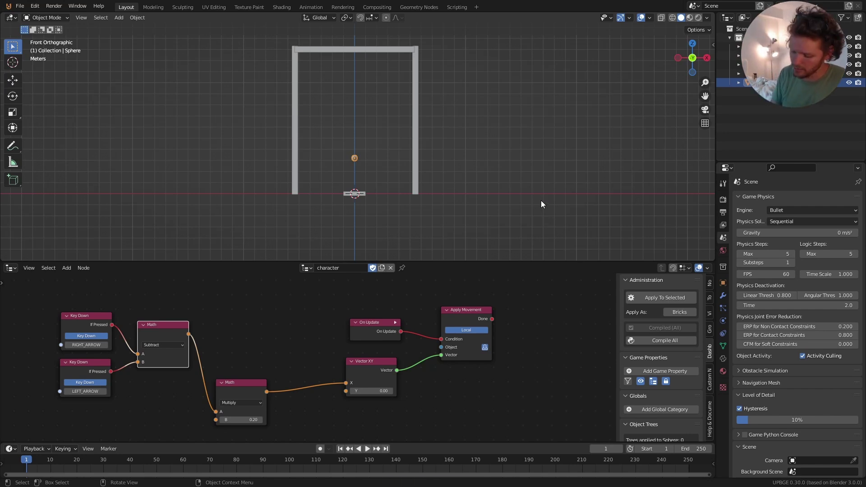
key(p)
key(Left)
key(Right)
key(Left)
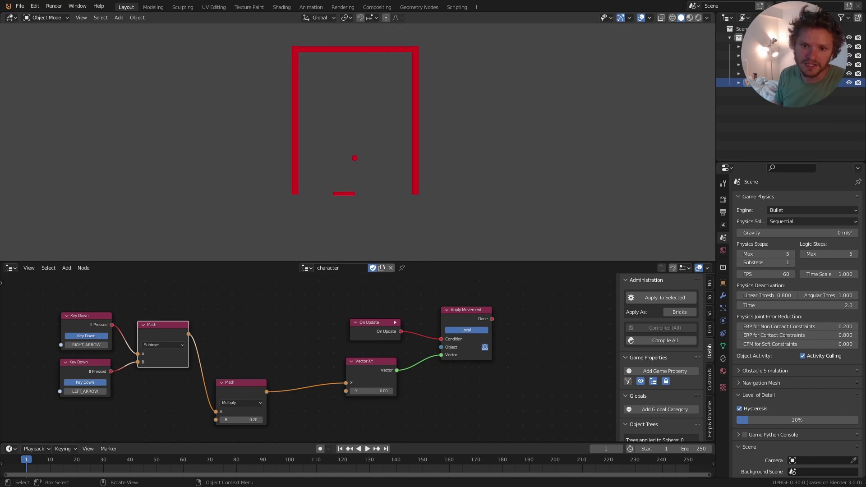
key(Escape)
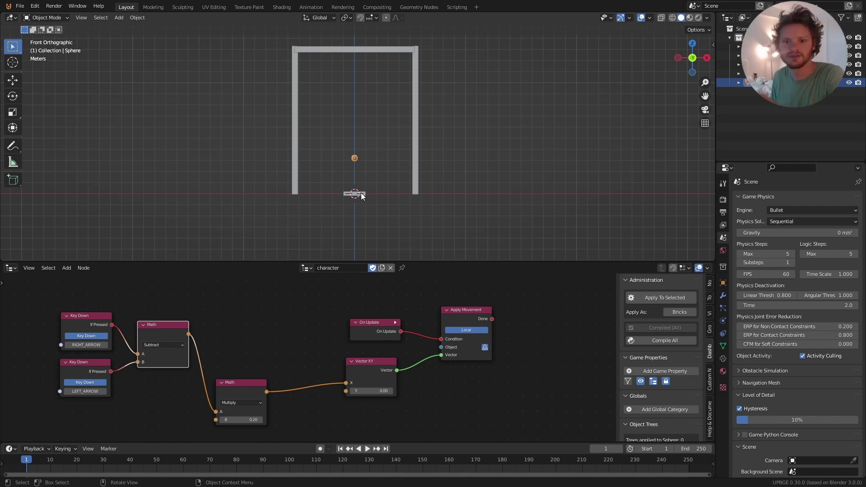
Create a new logic node tree named ball, apply it to the selected sphere and show the sphere's game properties
click(382, 269)
text(ball)
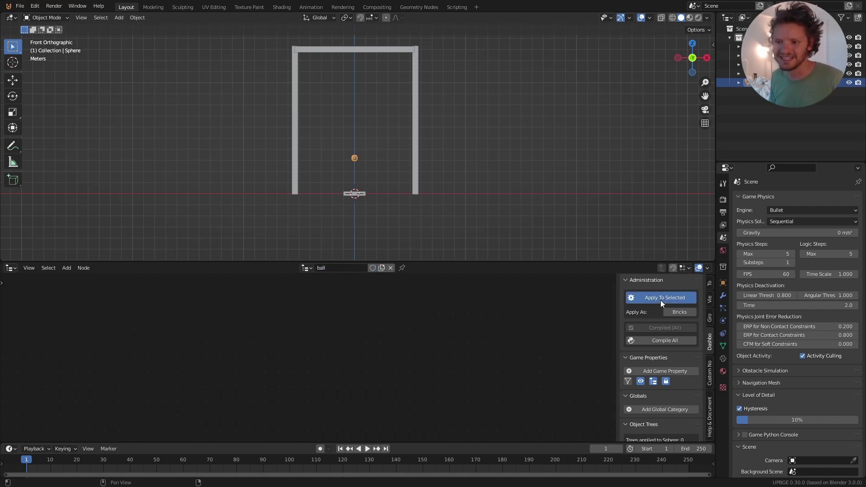
click(660, 299)
click(722, 359)
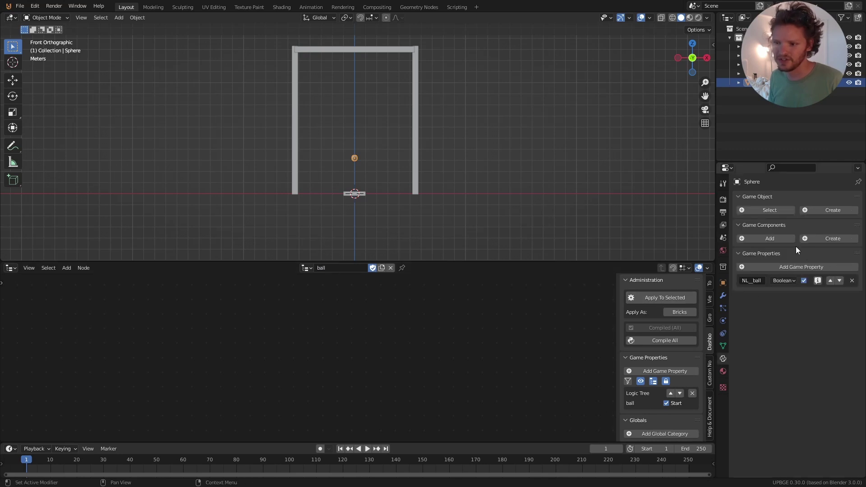
Add an Apply Force node to the ball logic tree
key(shift+a)
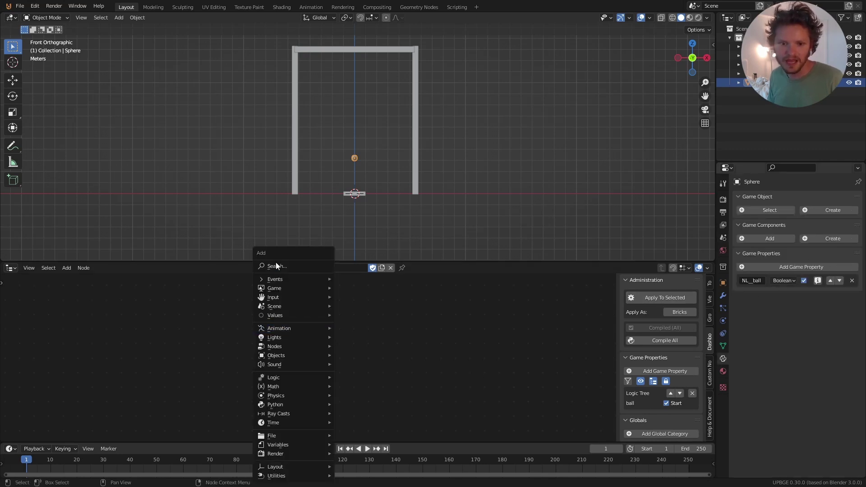
click(275, 262)
text(apply)
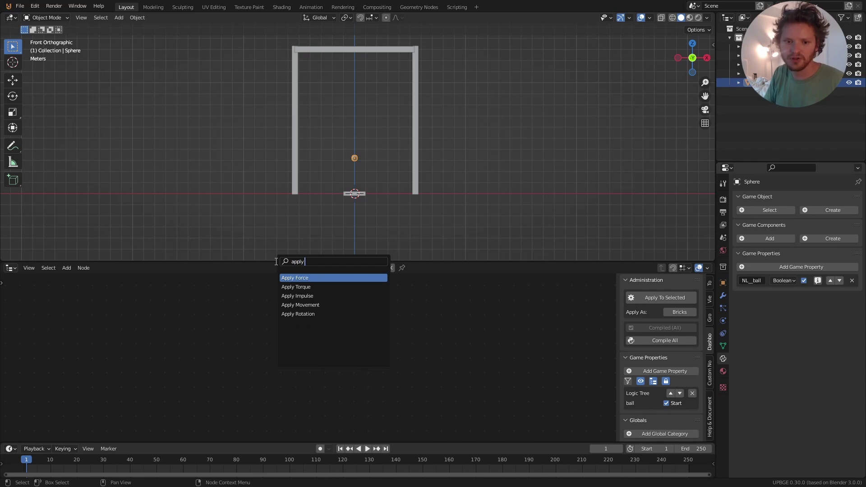
key(Return)
click(344, 316)
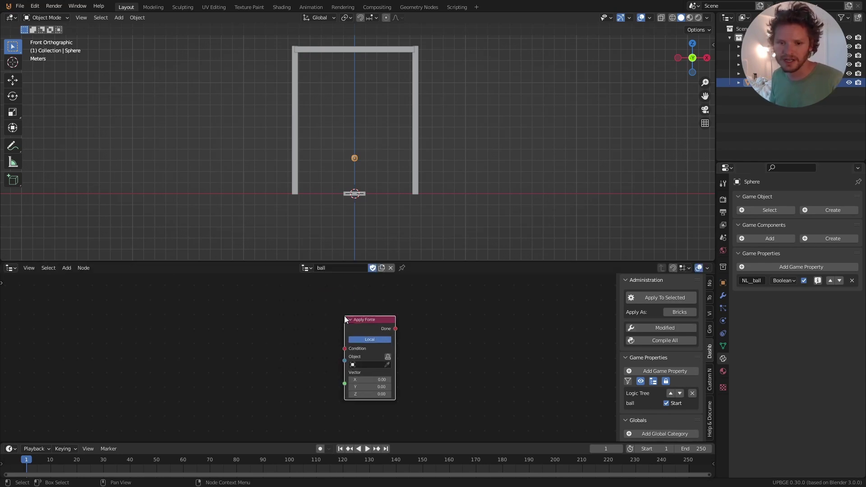
mouse_move(343, 150)
mouse_down()
mouse_move(318, 116)
mouse_move(317, 129)
mouse_up()
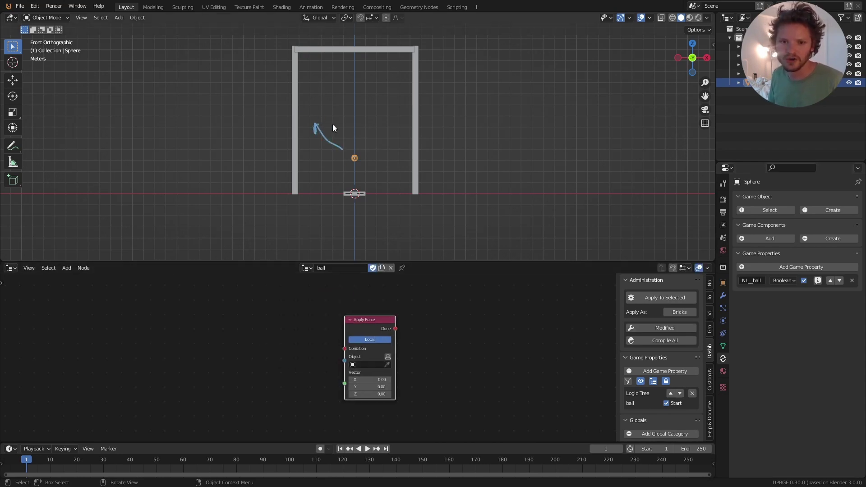
mouse_move(364, 155)
mouse_down()
mouse_move(366, 181)
mouse_move(310, 129)
mouse_move(340, 136)
mouse_move(303, 158)
mouse_move(315, 156)
mouse_up()
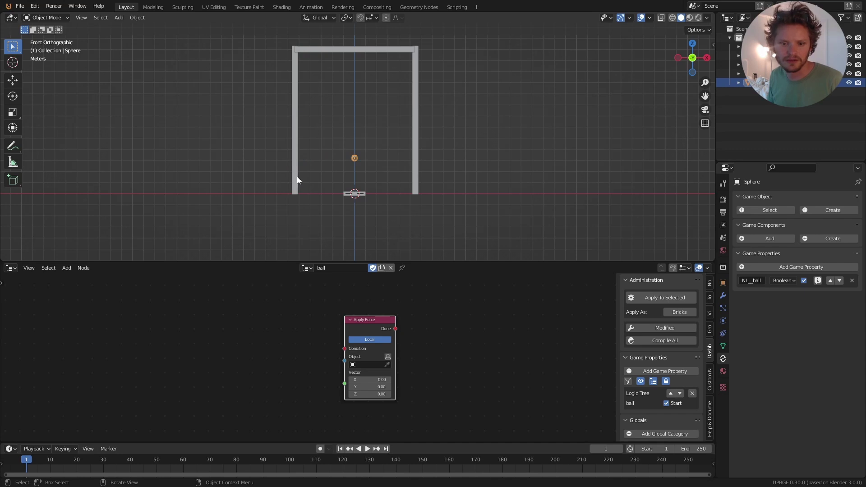
Add an On Init event node well to the left of the Apply Force node
scroll(356, 316, up, 2)
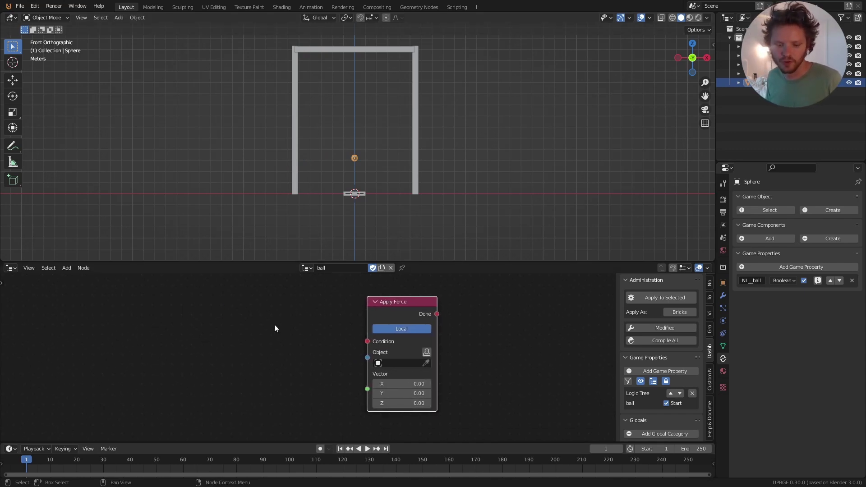
key(shift+a)
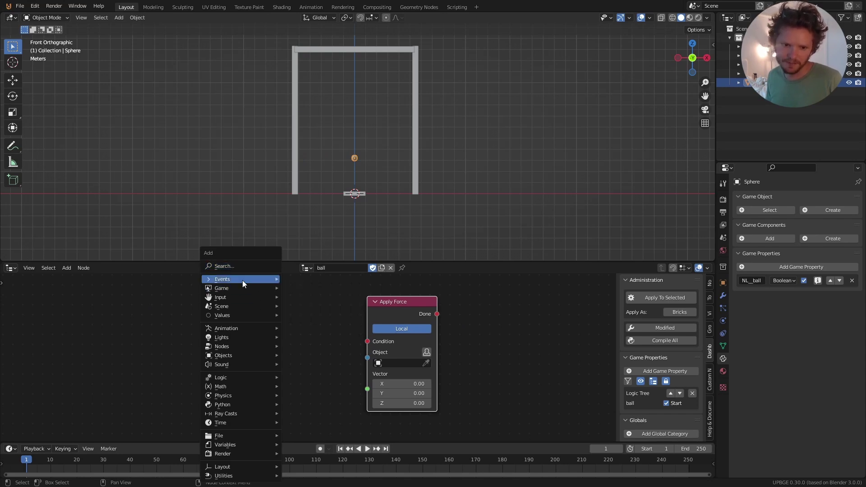
mouse_move(242, 280)
click(305, 288)
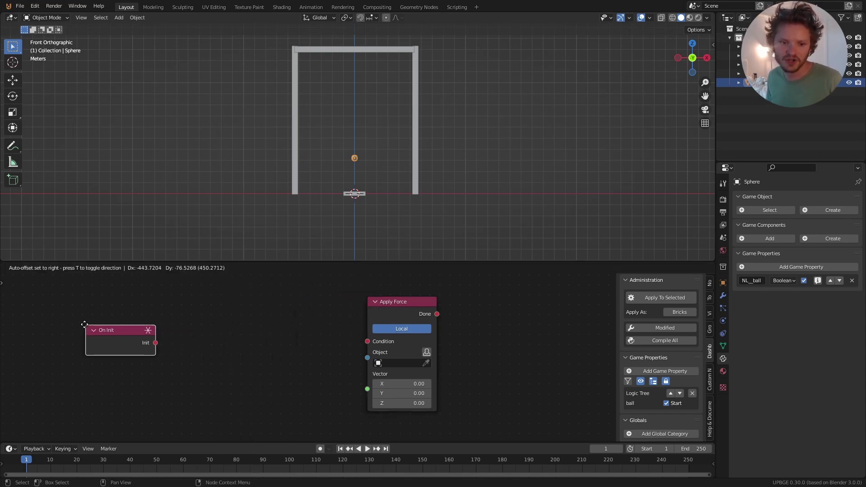
click(120, 314)
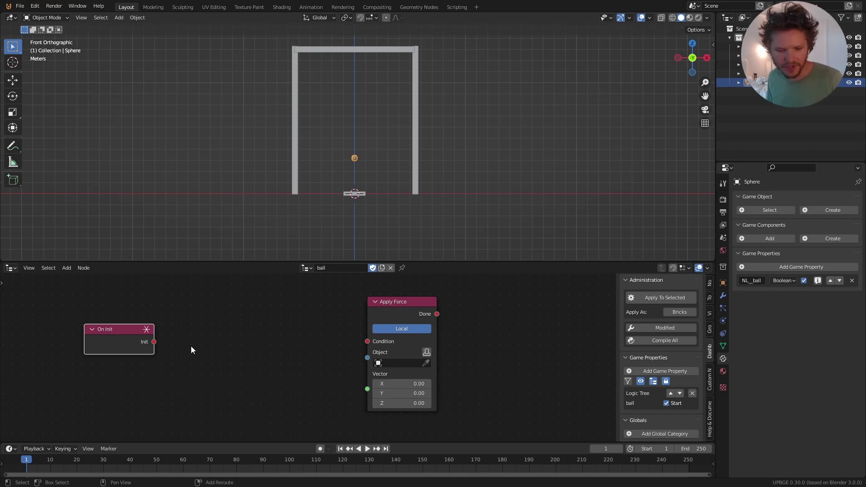
Add a Timer node, wire On Init's Init output to its Set Timer input and set it to 0.1 seconds
key(shift+a)
click(161, 269)
text(timer)
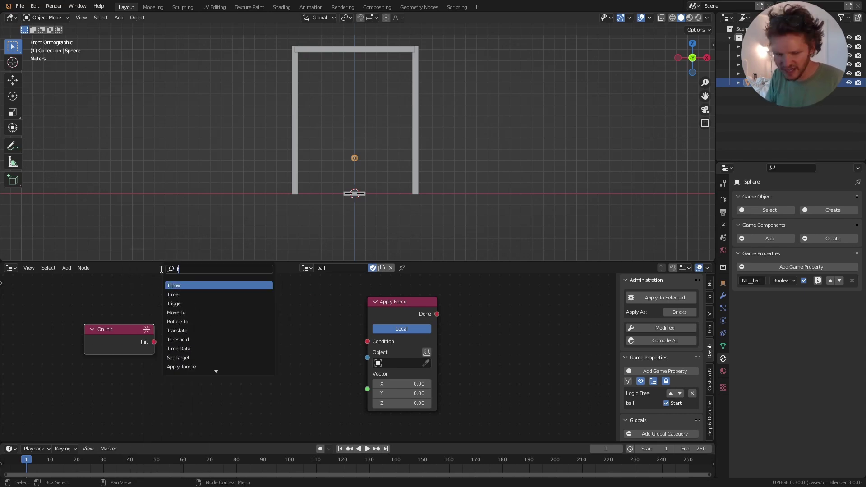
key(Return)
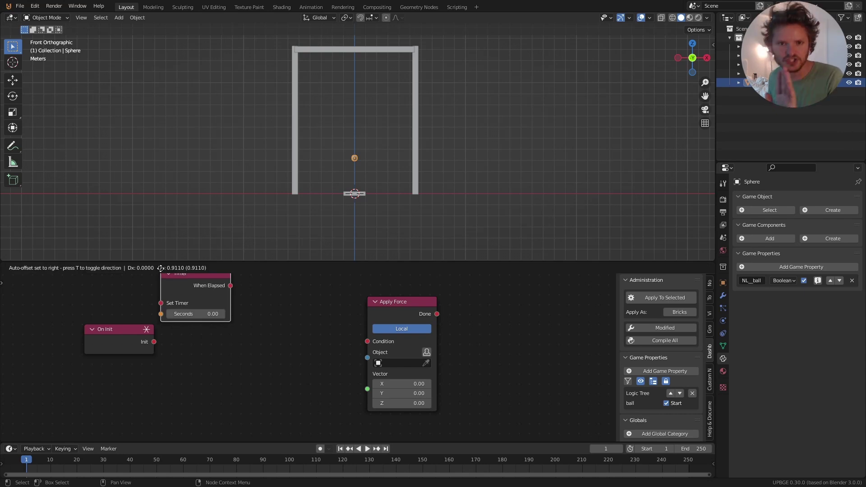
click(186, 308)
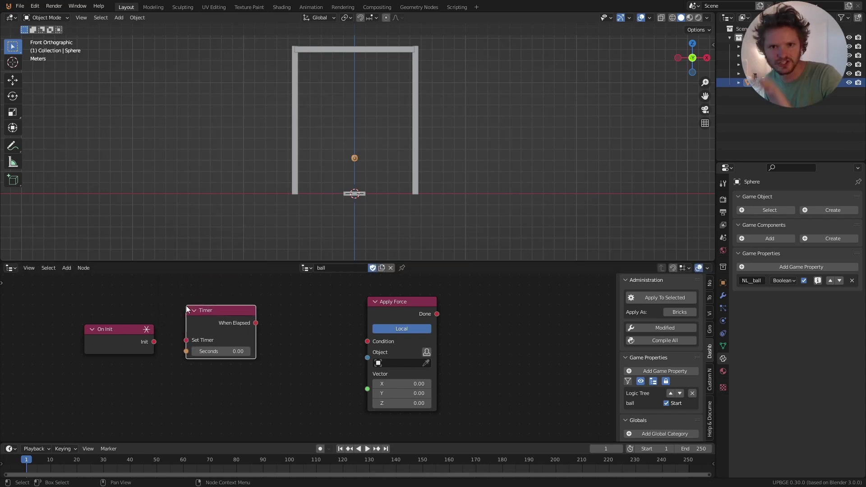
drag(153, 342, 185, 340)
click(217, 350)
text(0.1)
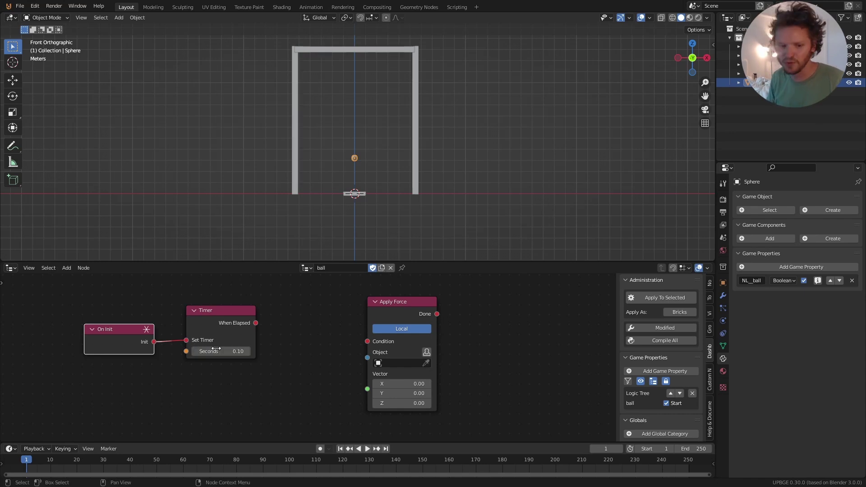
key(Return)
Move the On Init and Timer nodes together further away from Apply Force to make room between them
drag(110, 381, 205, 316)
key(g)
click(111, 311)
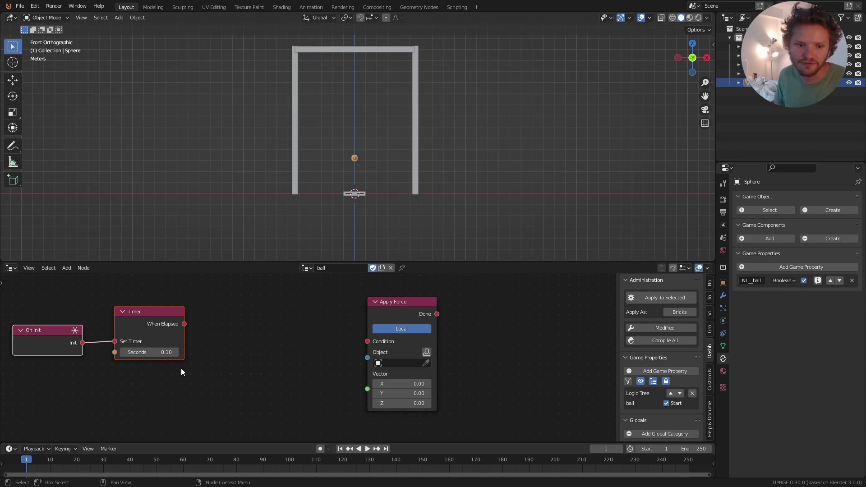
Add a Not node after the Timer and wire the Timer's When Elapsed output to its Condition input
click(222, 318)
key(shift+a)
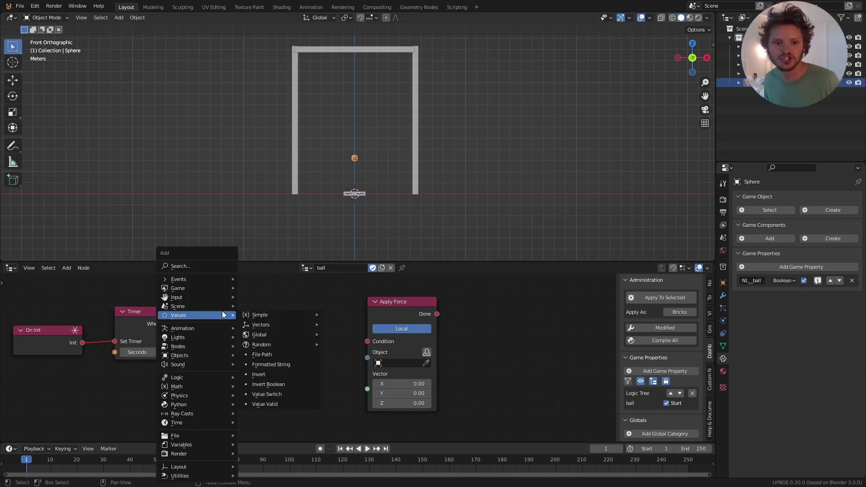
click(207, 267)
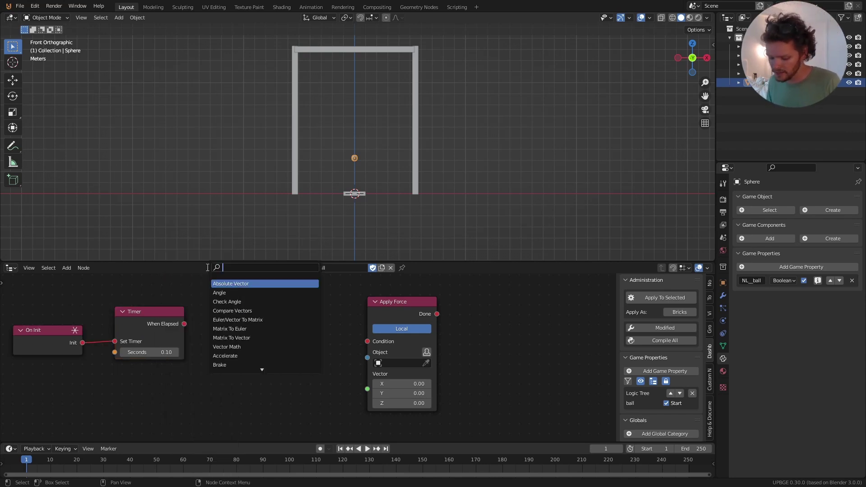
text(not)
key(Return)
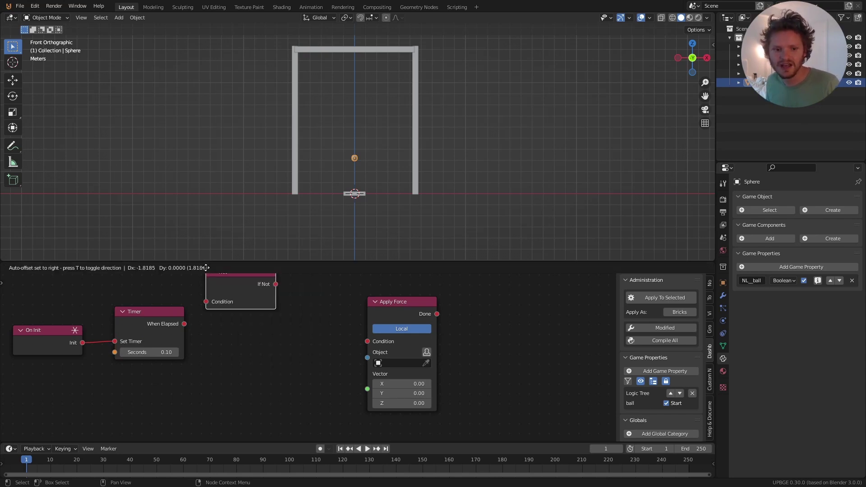
click(209, 299)
drag(184, 324, 204, 326)
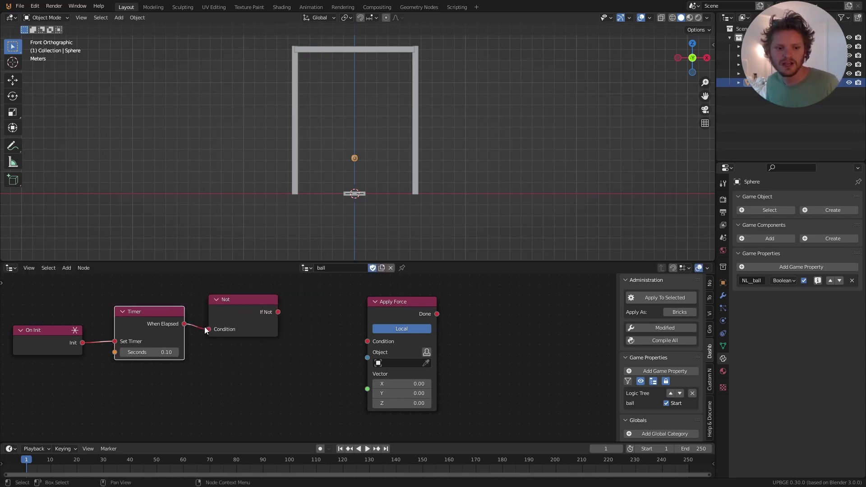
Wire the Not node's If Not output to Apply Force's Condition and make Apply Force act on the tree's owner
drag(276, 312, 371, 342)
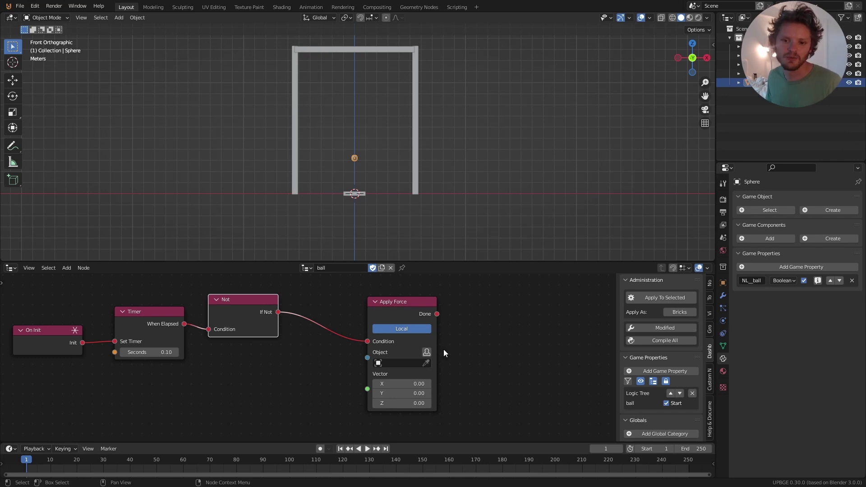
click(427, 352)
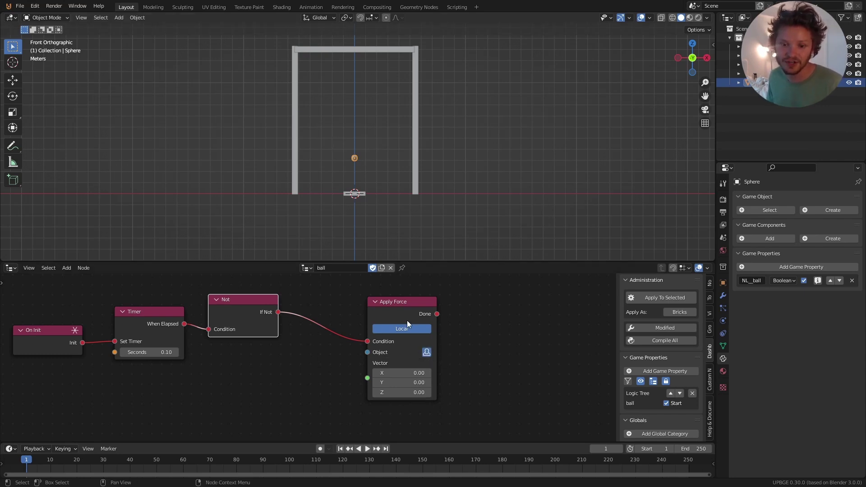
Save the file and add a Random Float node with On Init's Init output wired to its Condition input
middle_drag(334, 381, 408, 338)
key(ctrl+s)
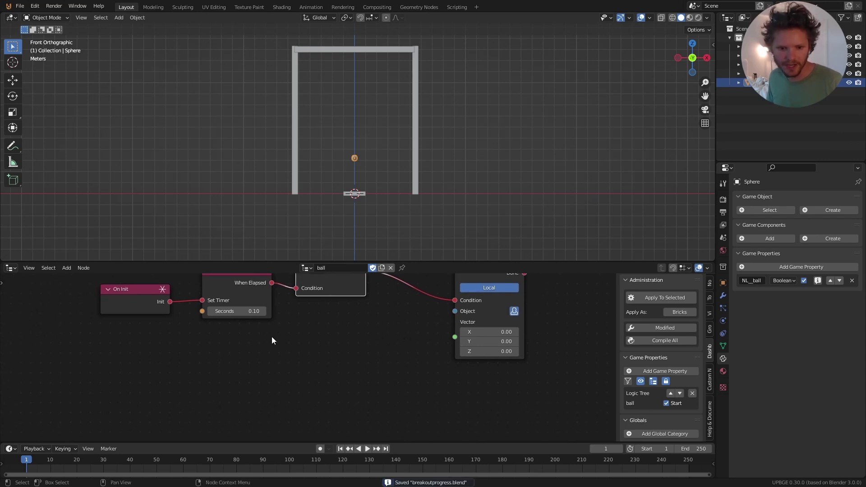
key(shift+a)
click(215, 265)
text(random)
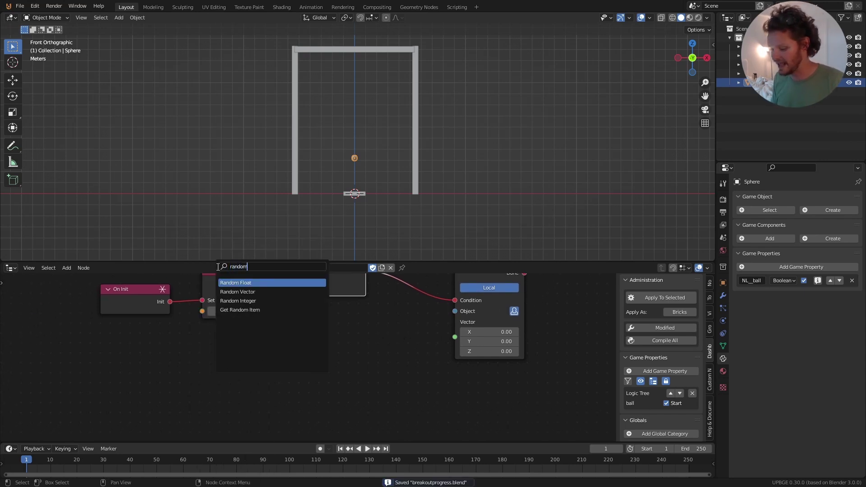
key(Return)
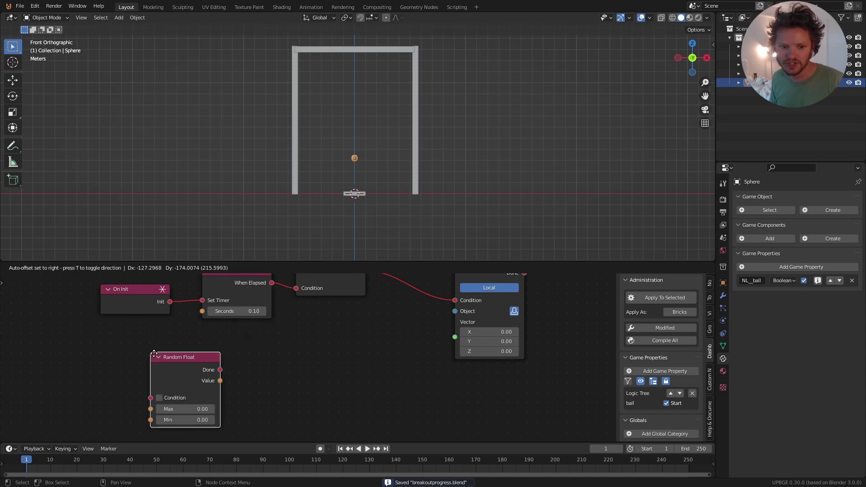
click(215, 334)
drag(168, 301, 206, 382)
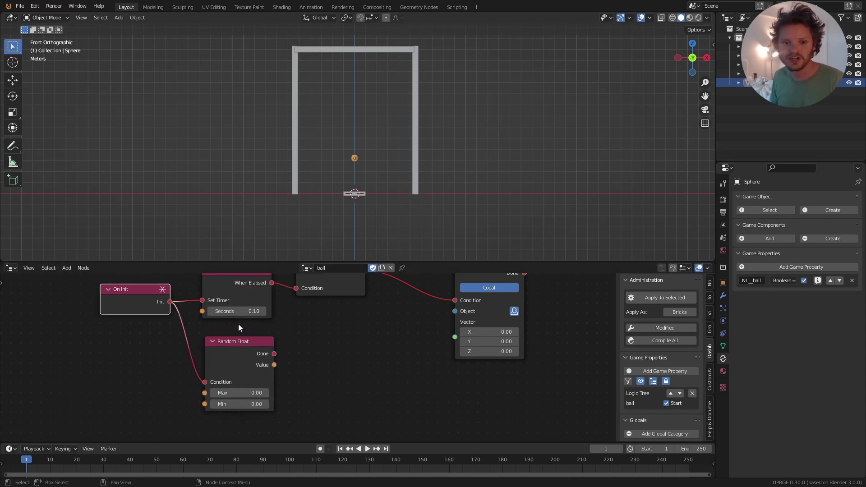
Set the Random Float node's Min value to 360
click(252, 405)
text(360)
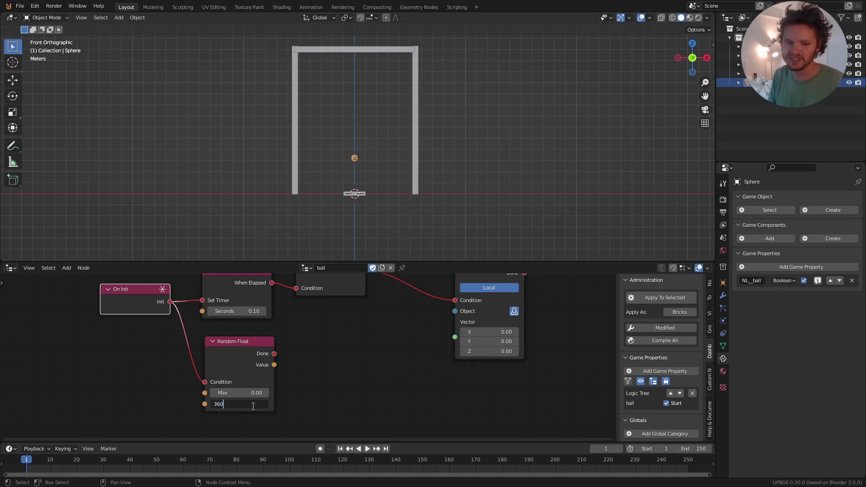
key(Return)
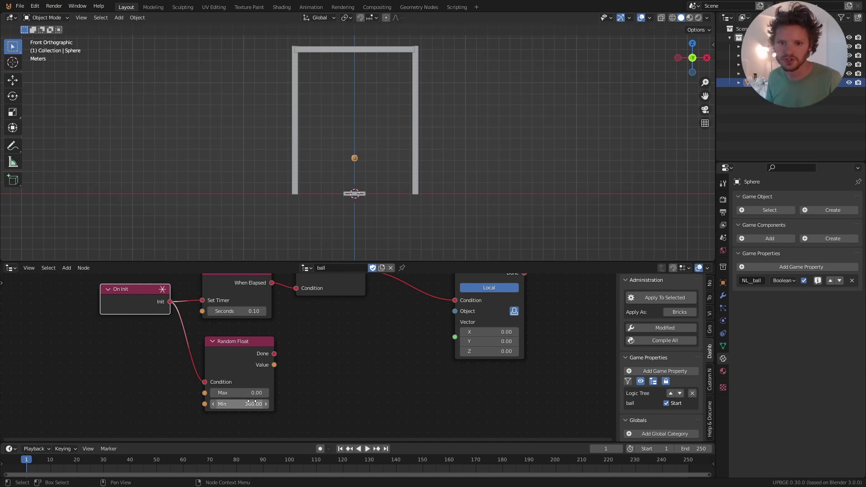
Sketch temporary annotation strokes beside the ball to illustrate its launch angle
drag(401, 155, 399, 167)
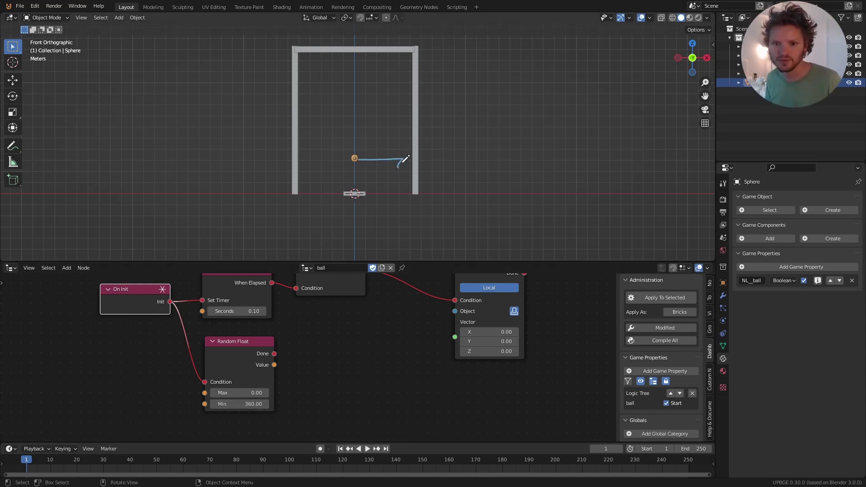
mouse_move(354, 138)
mouse_down()
mouse_move(346, 116)
mouse_move(353, 148)
mouse_move(338, 106)
mouse_move(373, 147)
mouse_move(397, 152)
mouse_up()
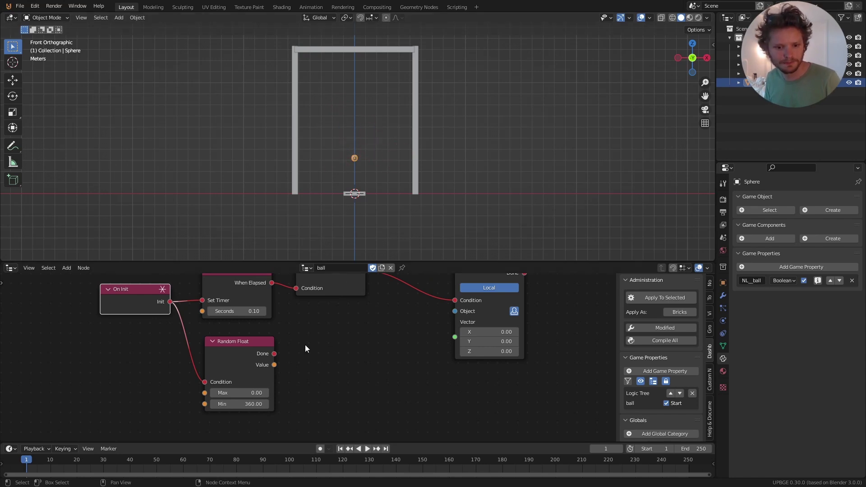
Move the On Init, Timer, Not and Random Float nodes together further away from Apply Force
scroll(297, 343, down, 3)
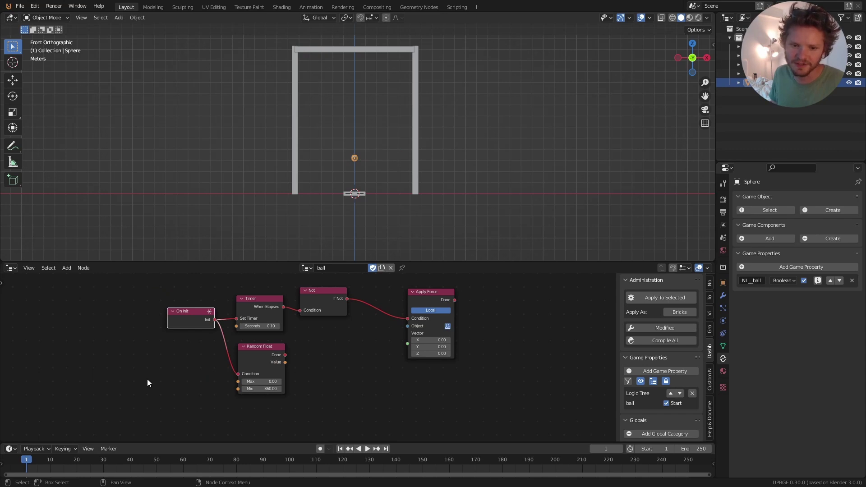
drag(147, 379, 258, 314)
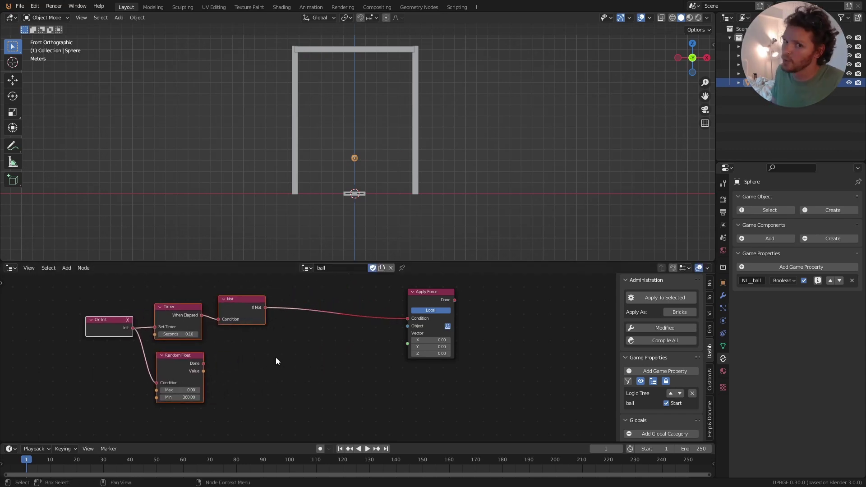
click(276, 358)
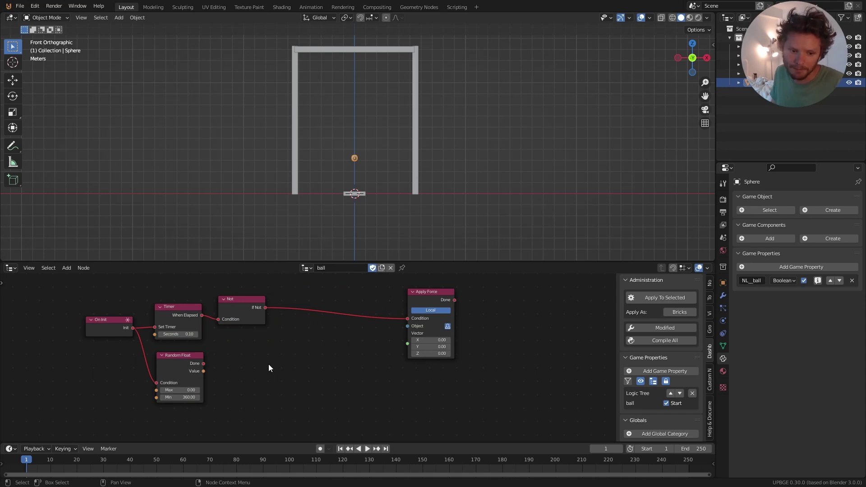
Add a Formula node below the Not node and wire the Random Float's Value output to its a input
scroll(269, 364, up, 1)
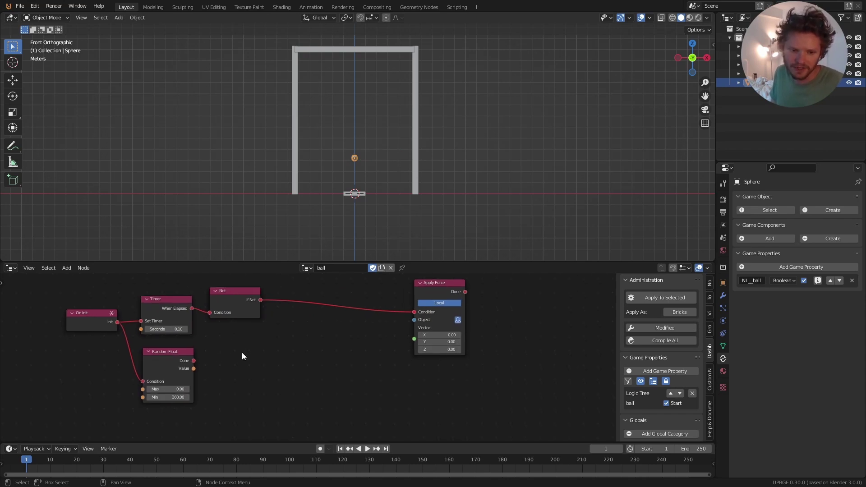
key(shift+a)
click(219, 263)
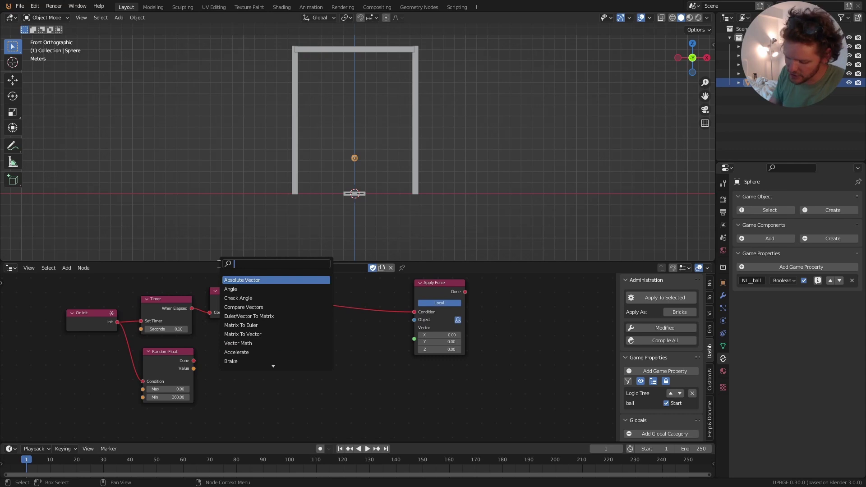
text(form)
key(Return)
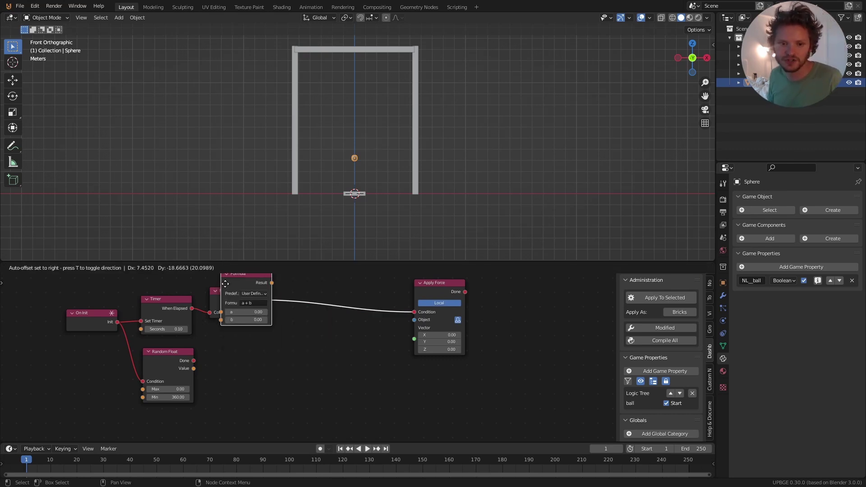
click(226, 333)
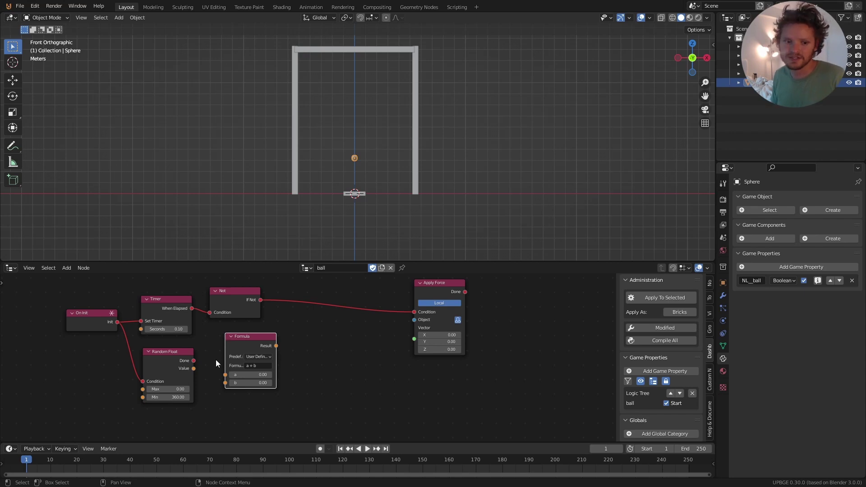
drag(193, 369, 225, 375)
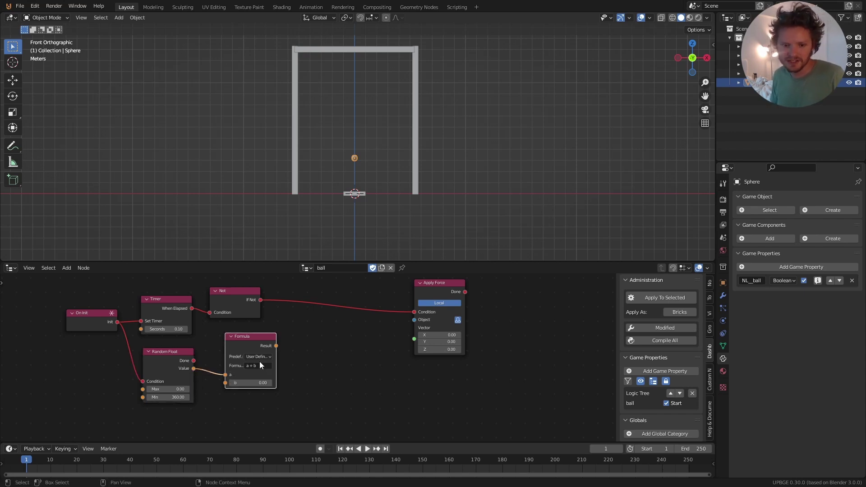
Set the Formula node's expression to cos(a)
text(cos()
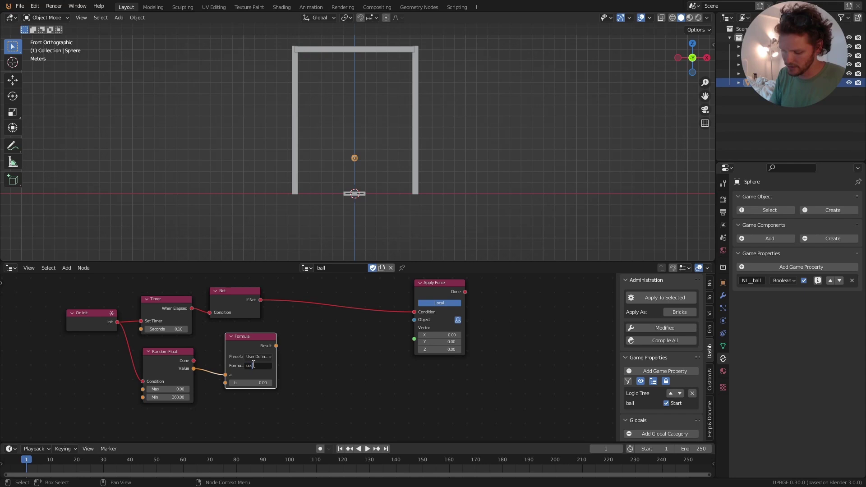
text(a))
key(Return)
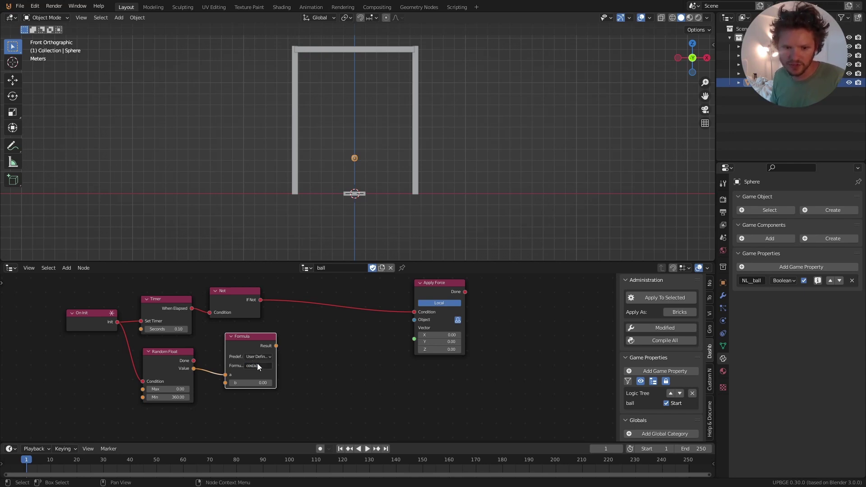
Duplicate the cos(a) Formula node below itself, feed its a input from the Random Float's Value and set its expression to sin(a)
key(g)
click(253, 354)
key(shift+d)
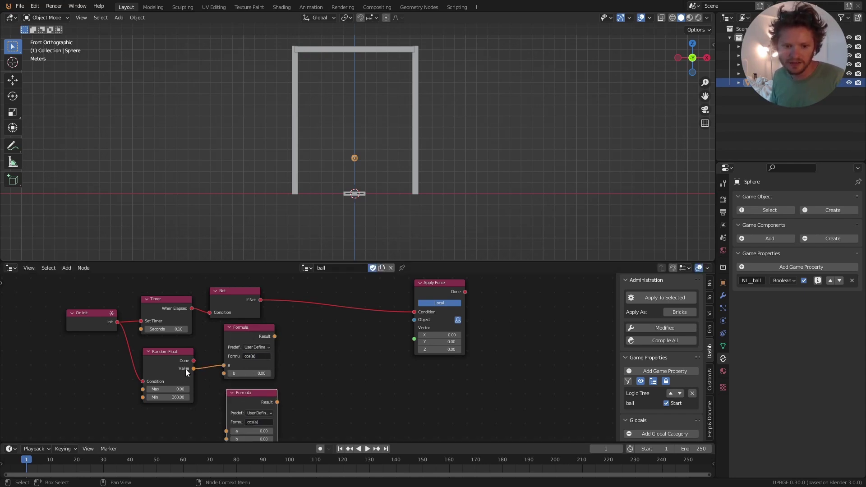
drag(193, 368, 226, 389)
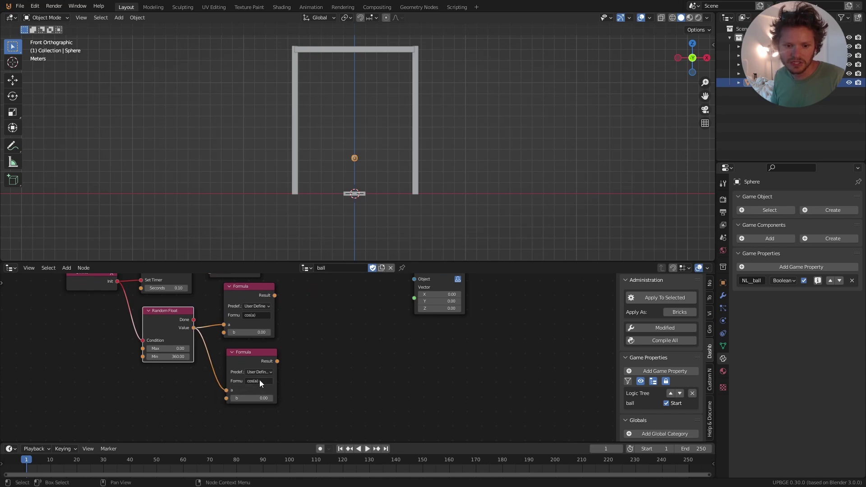
text(sin()
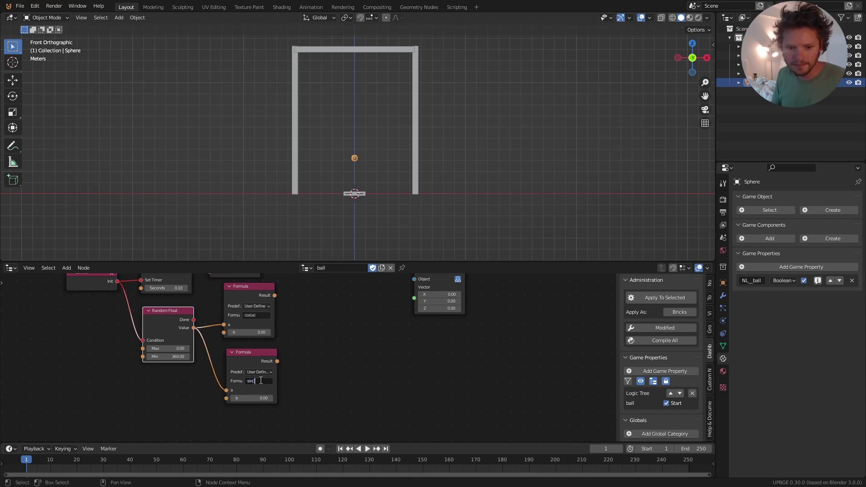
Add a Vector XYZ node between the two Formula nodes and Apply Force
middle_drag(308, 334, 269, 350)
key(shift+a)
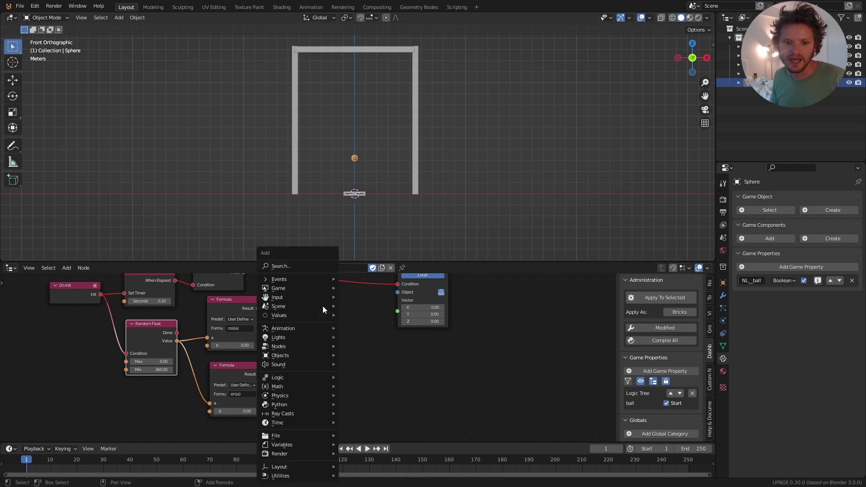
click(298, 265)
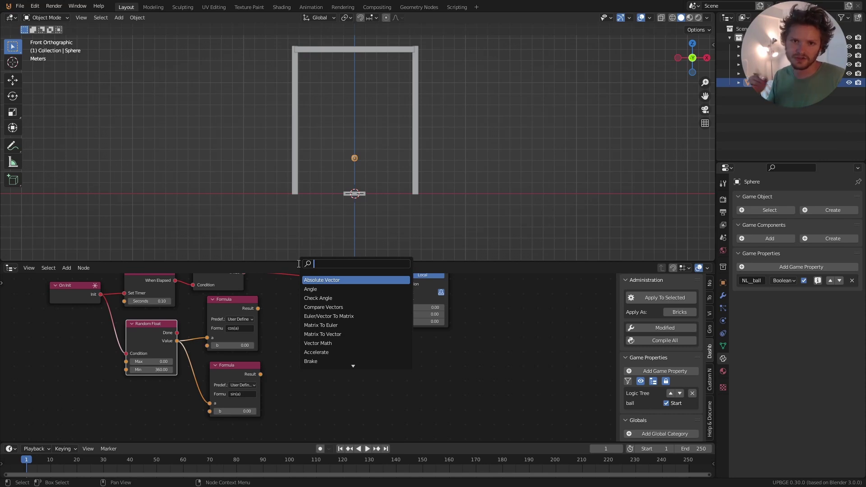
text(xyz)
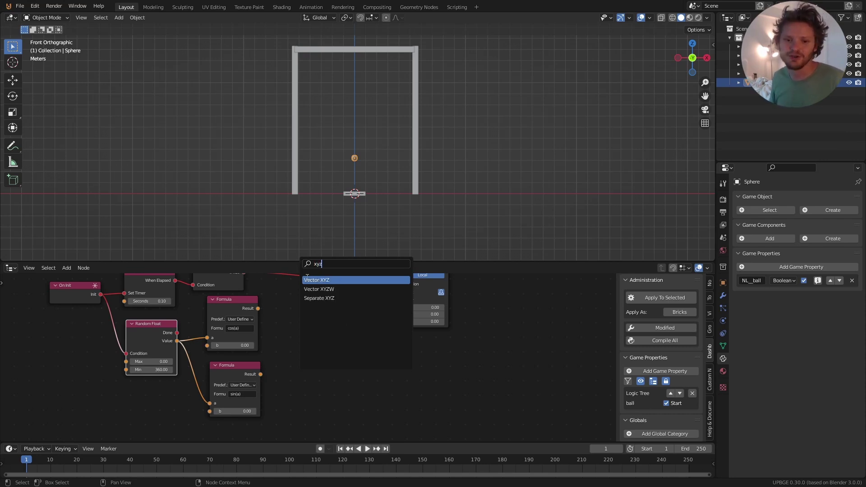
key(Return)
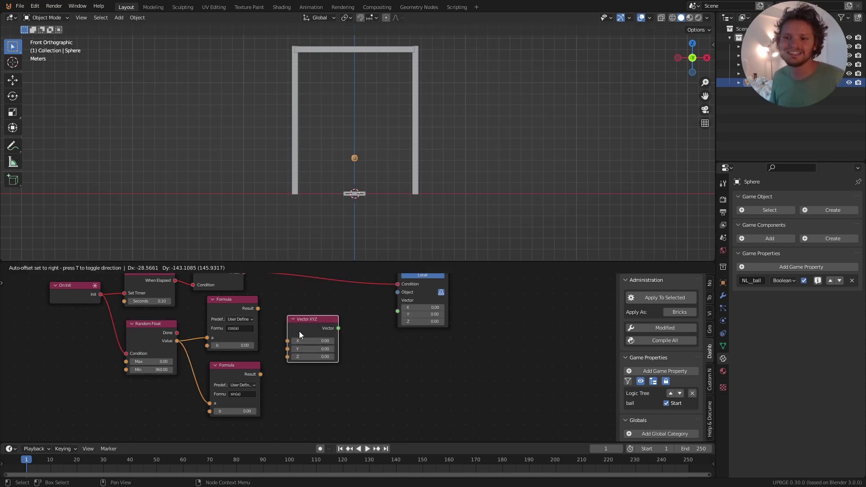
click(323, 327)
Sketch temporary annotation strokes across the play area around the ball to illustrate the force directions
drag(306, 134, 351, 132)
drag(407, 128, 335, 130)
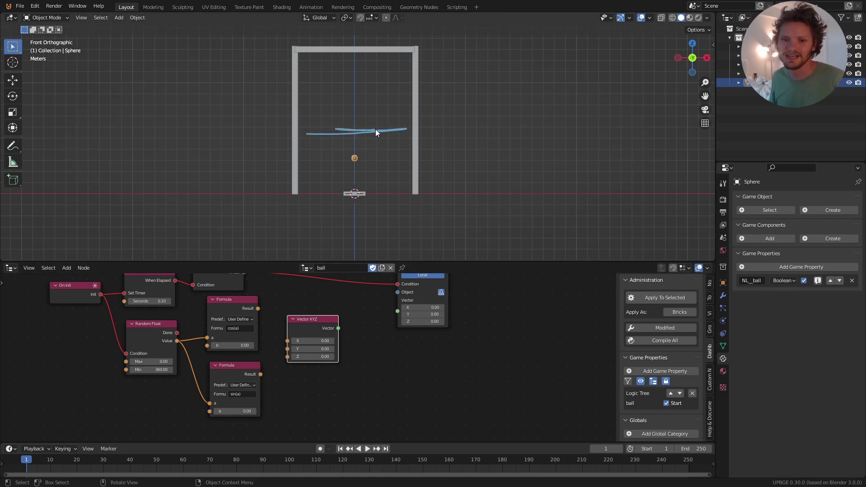
mouse_move(372, 168)
mouse_down()
mouse_move(371, 89)
mouse_move(371, 160)
mouse_move(458, 130)
mouse_move(331, 118)
mouse_up()
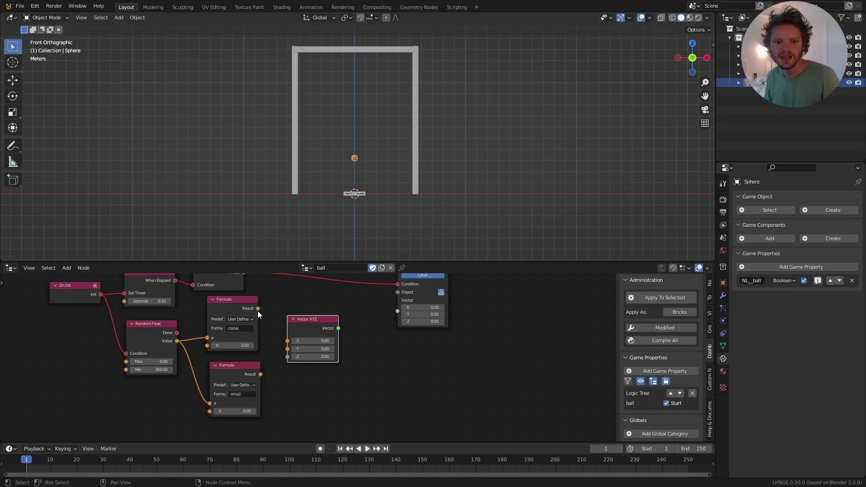
Wire the cos(a) result to Vector XYZ's X, the sin(a) result to its Z, and its Vector output to Apply Force's Vector
drag(258, 310, 288, 341)
drag(261, 375, 287, 357)
middle_drag(347, 327, 301, 357)
drag(301, 359, 363, 340)
Save the file and run the game briefly to test how the ball launches
key(ctrl+s)
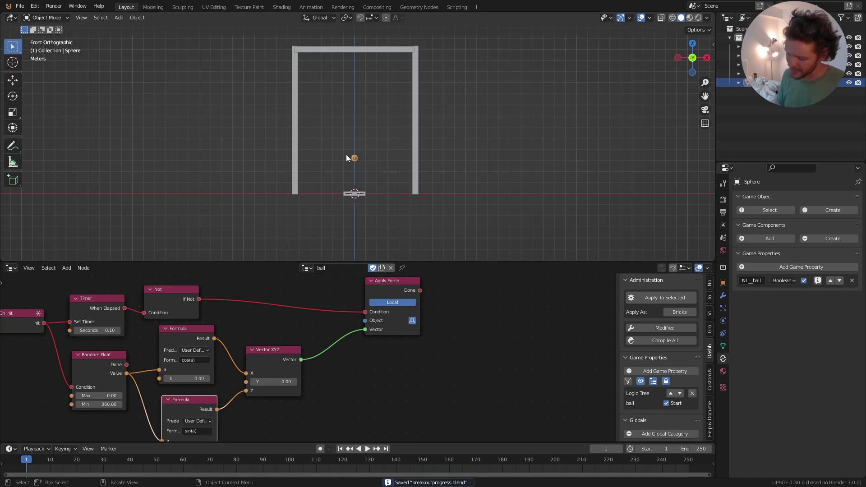
key(p)
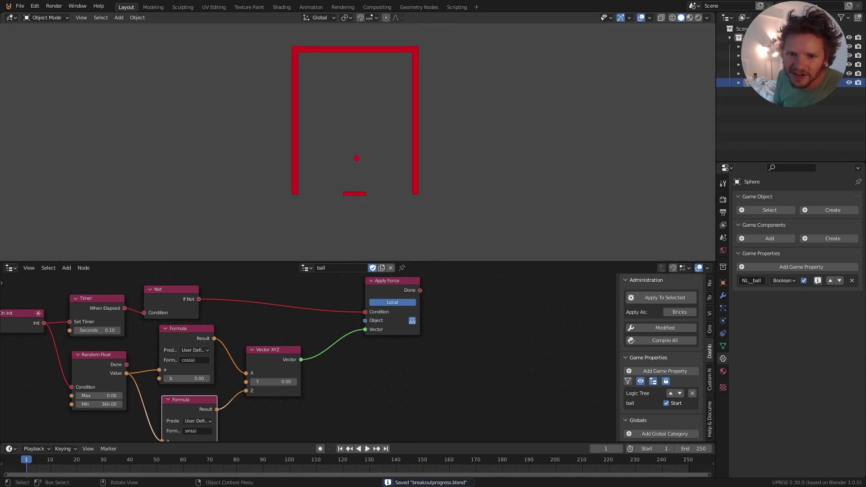
key(Escape)
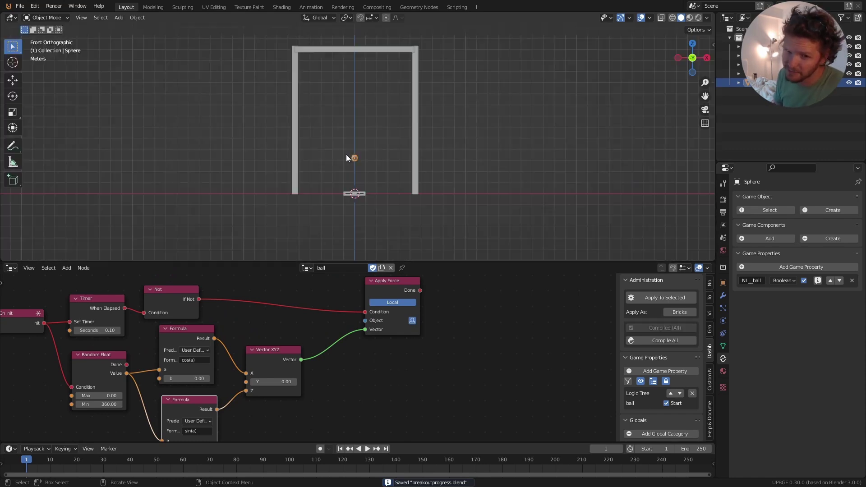
Add a Float node below Random Float and wire its output to the b inputs of both Formula nodes
middle_drag(155, 350, 224, 301)
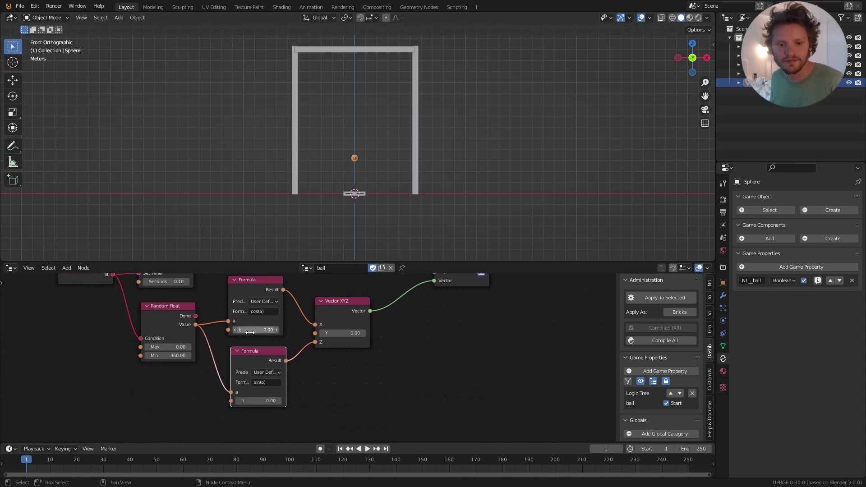
key(shift+a)
click(152, 262)
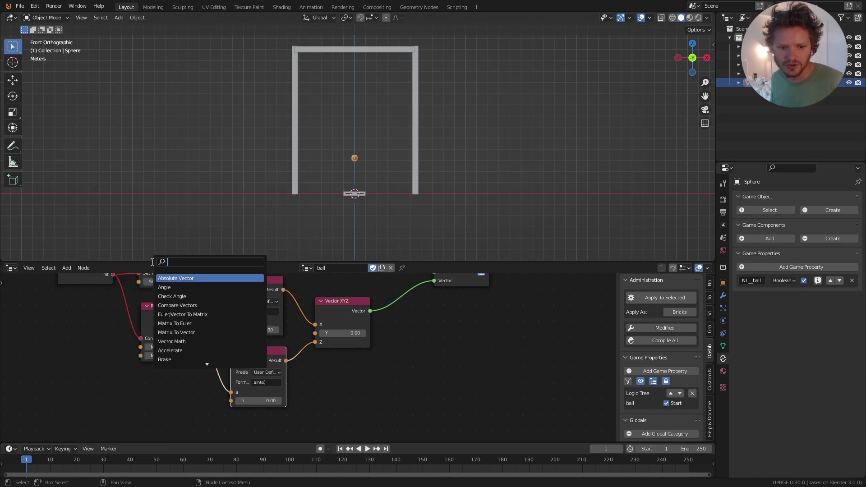
text(float)
key(Return)
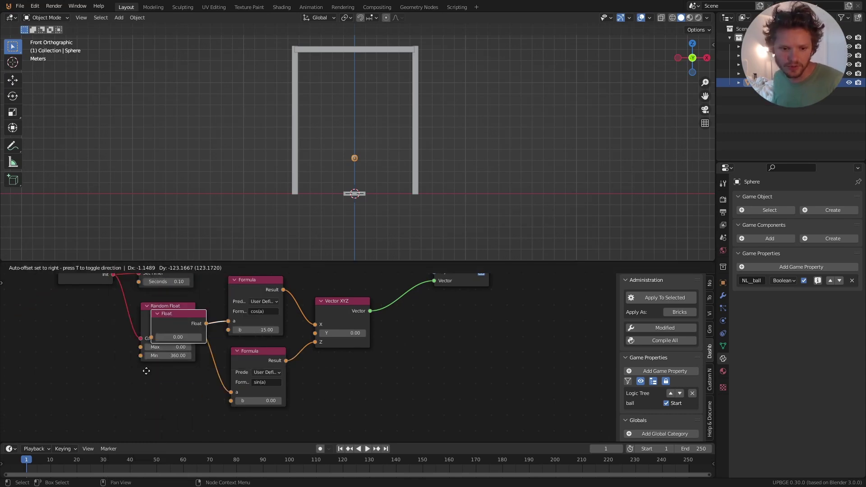
click(133, 445)
drag(193, 397, 230, 331)
drag(192, 399, 231, 400)
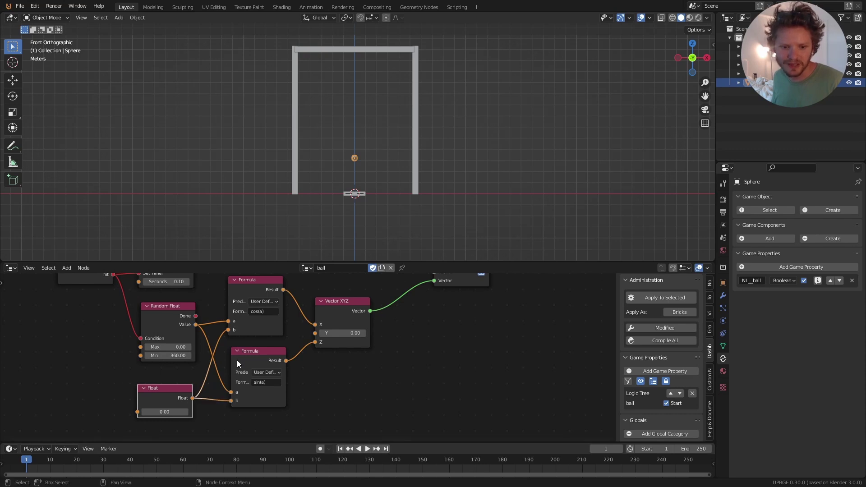
Set the Float node's value to 20 and change the two formulas to b*cos(a) and b*sin(a)
click(169, 411)
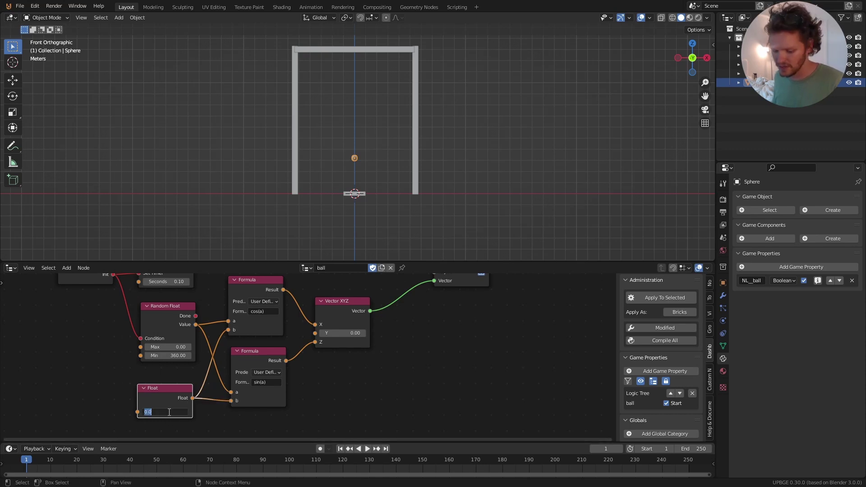
text(20)
key(Return)
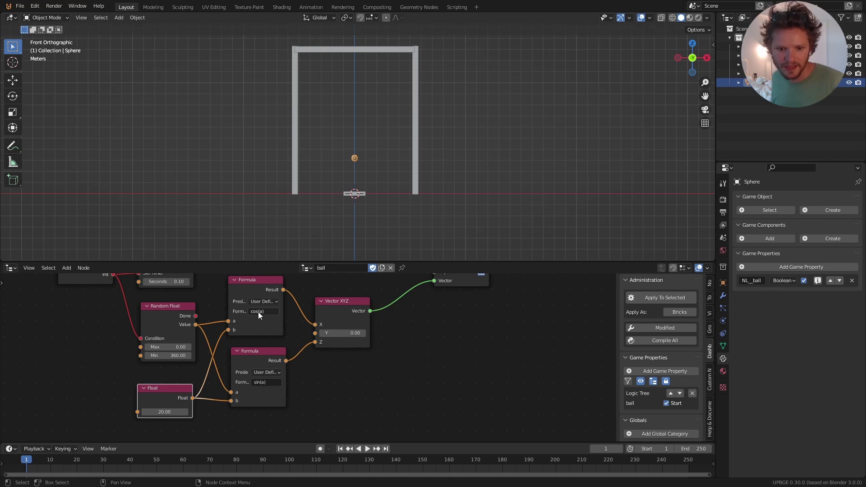
key(Home)
text(b*)
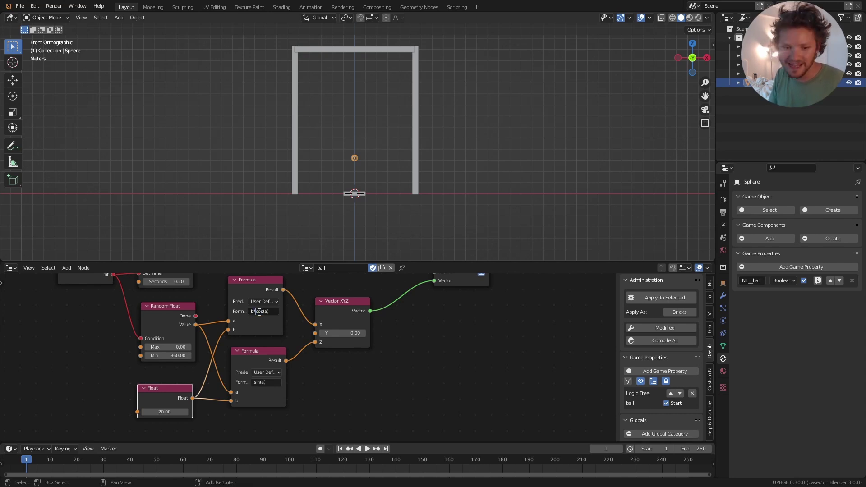
click(259, 383)
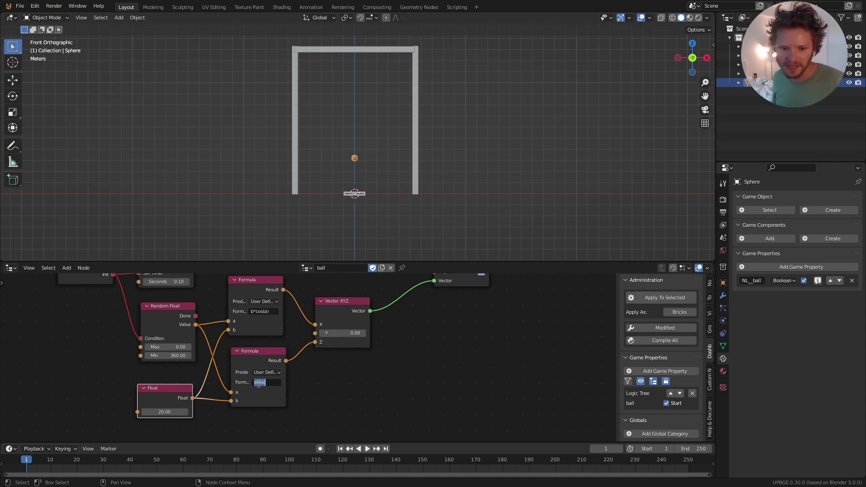
key(Home)
text(b*)
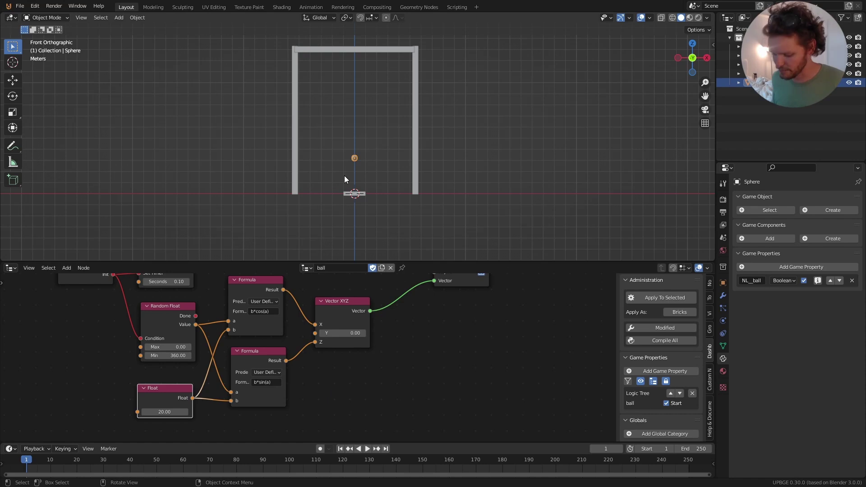
Run the game twice and move the paddle to test how fast the ball launches
key(p)
key(Right)
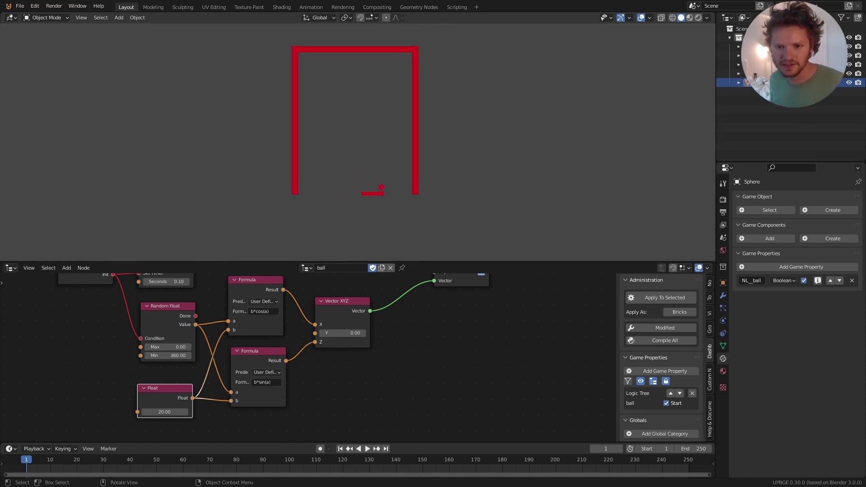
key(Escape)
key(p)
key(Right)
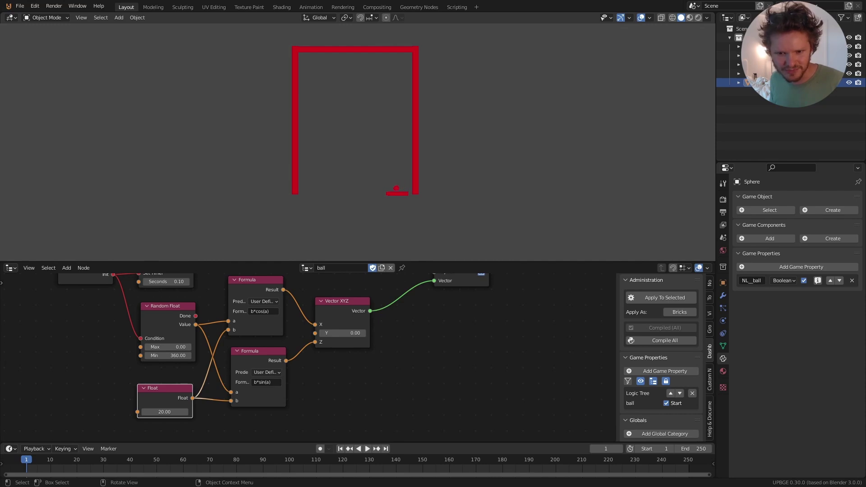
key(Left)
key(Escape)
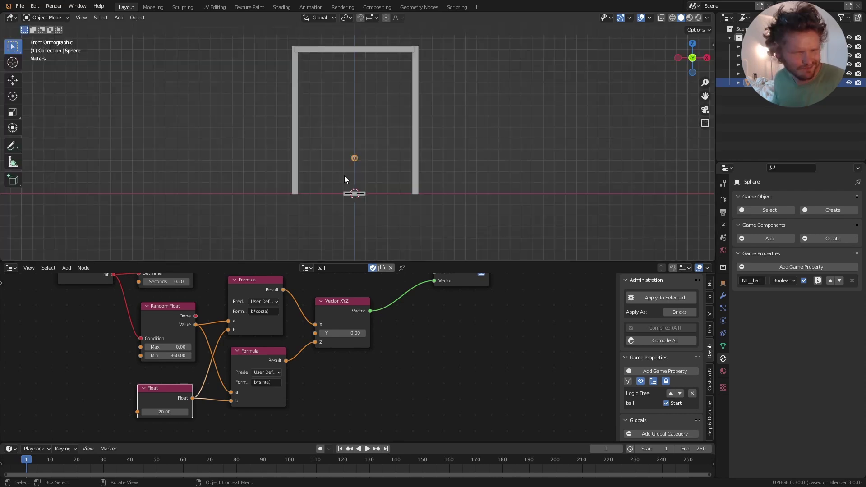
Set the Float node's value to 45 and run the game briefly to test the stronger launch
click(156, 412)
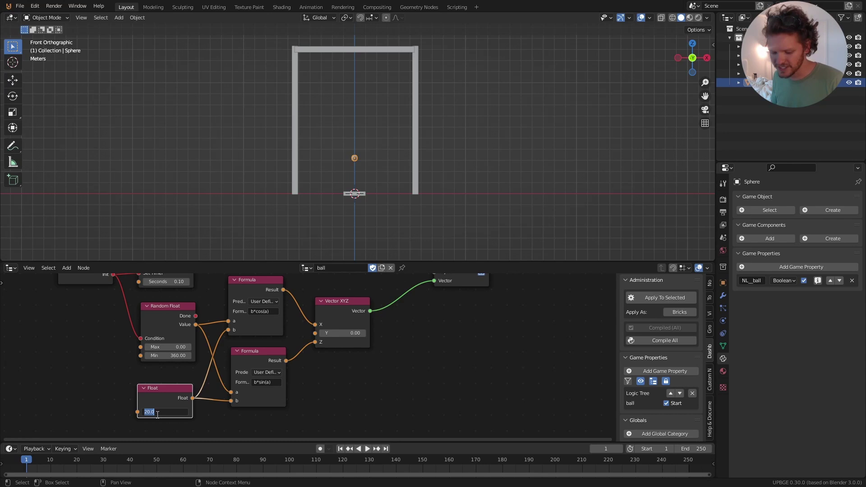
text(45)
key(Return)
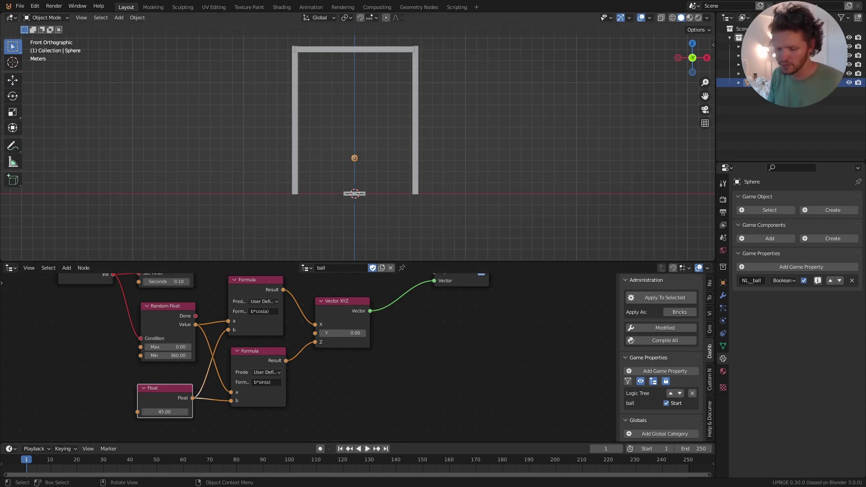
key(p)
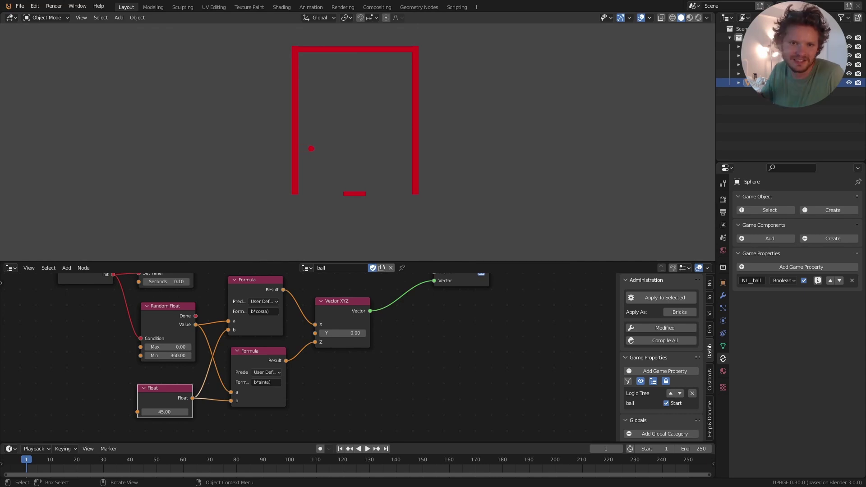
key(Escape)
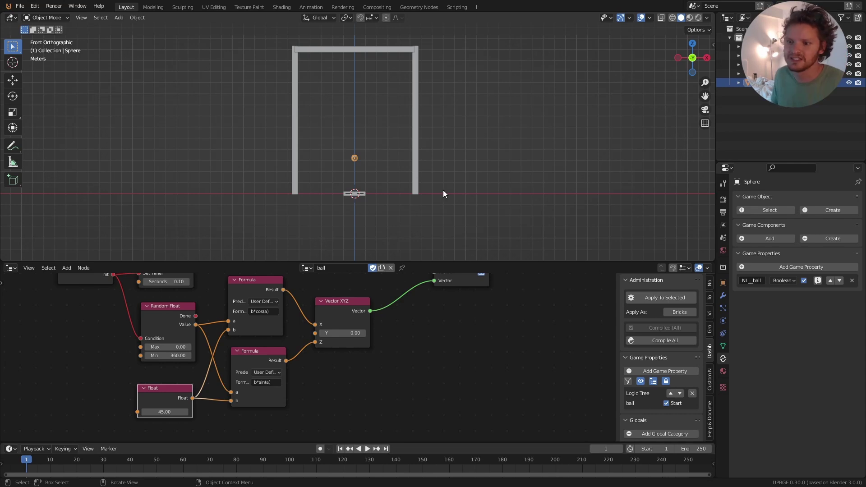
Set Elasticity to 1 and Friction to 0 in the physics settings of the ball and the paddle
click(724, 321)
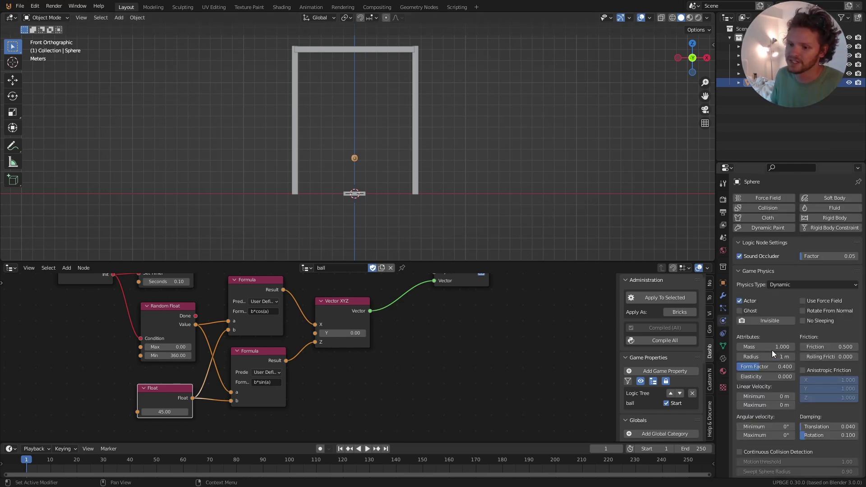
drag(786, 377, 815, 370)
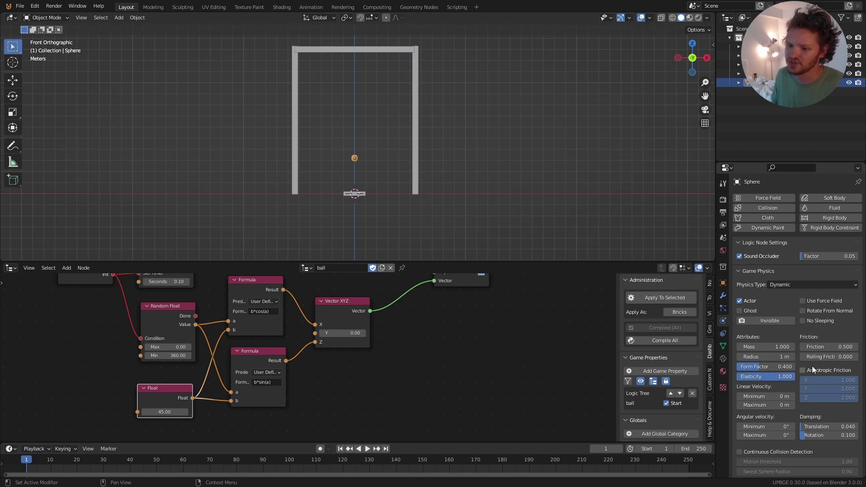
click(358, 194)
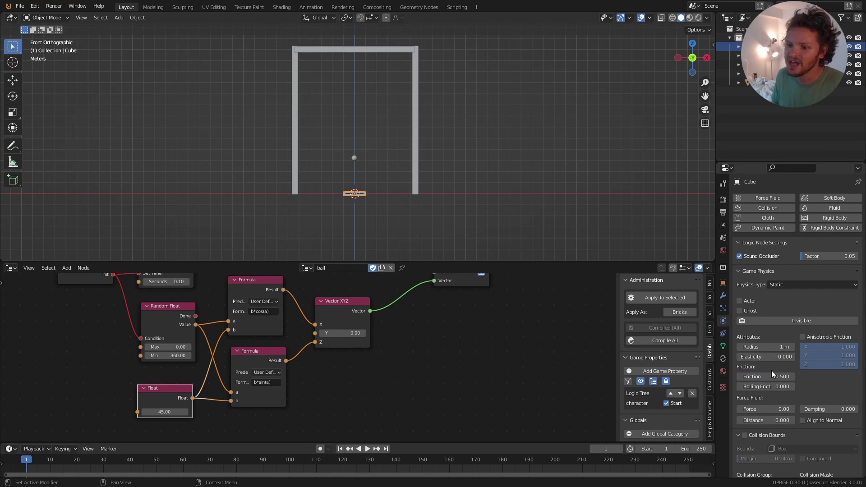
drag(771, 376, 807, 357)
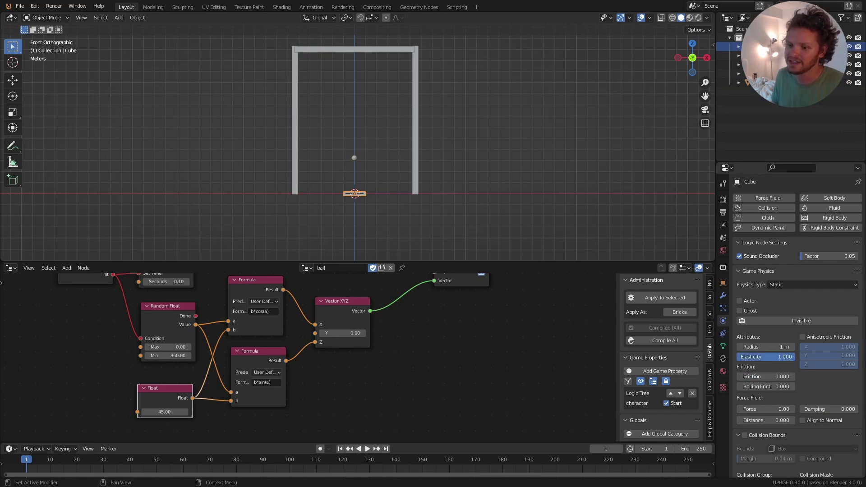
Set Elasticity to 1 and Friction to 0 in the physics settings of the left, top and right walls
click(296, 138)
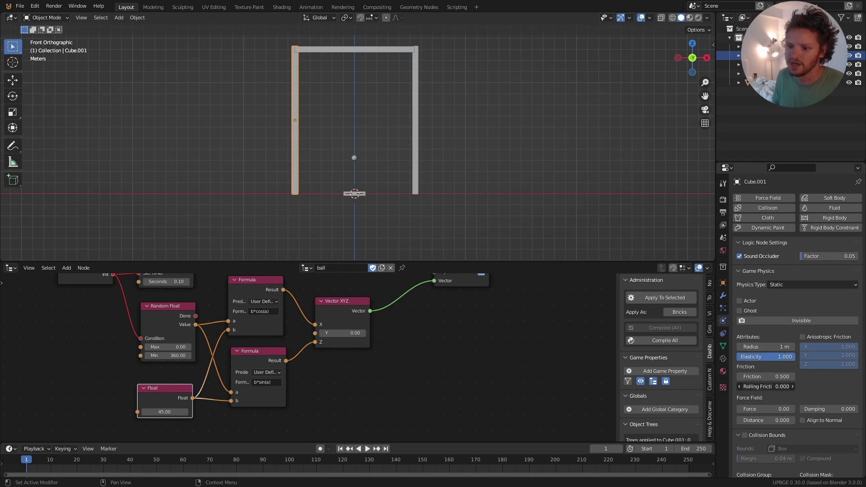
drag(778, 377, 751, 377)
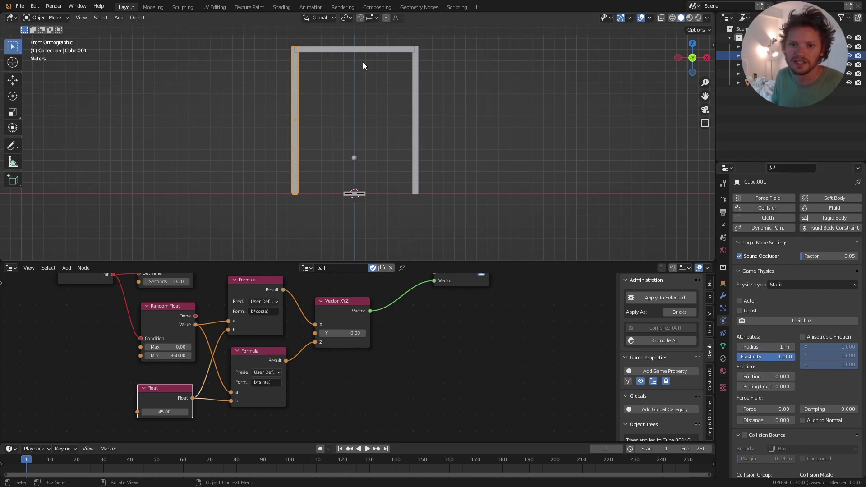
click(356, 49)
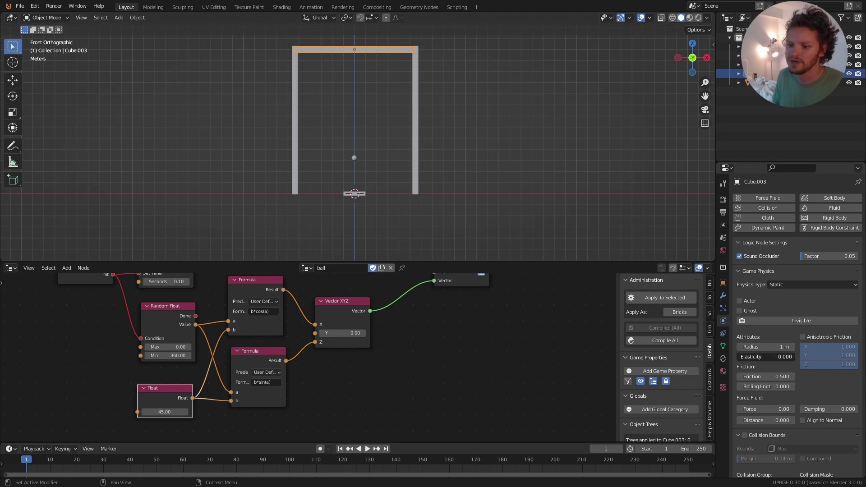
drag(769, 377, 744, 377)
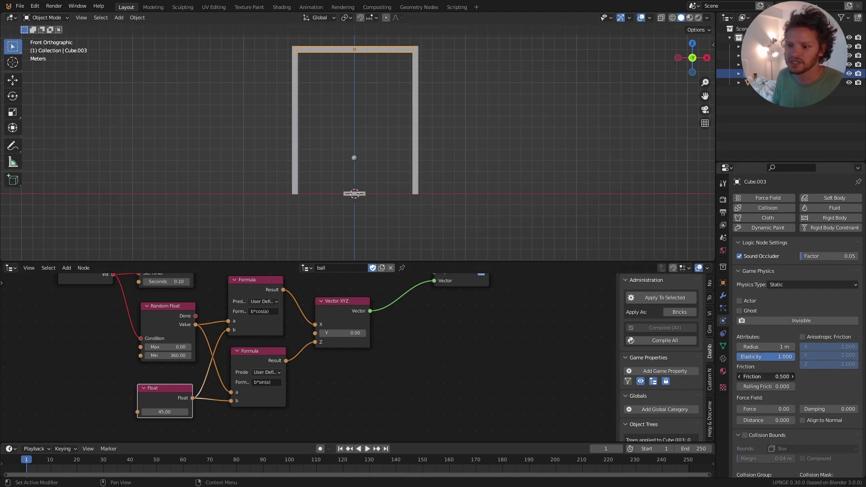
click(415, 80)
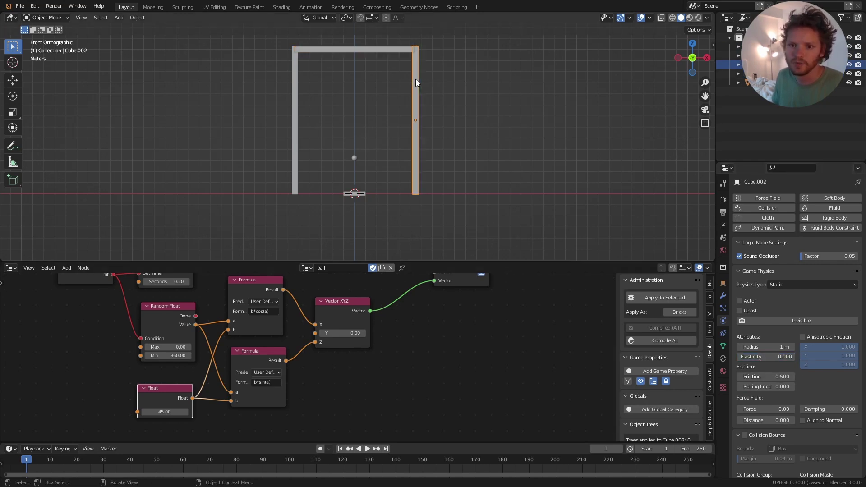
drag(766, 357, 744, 376)
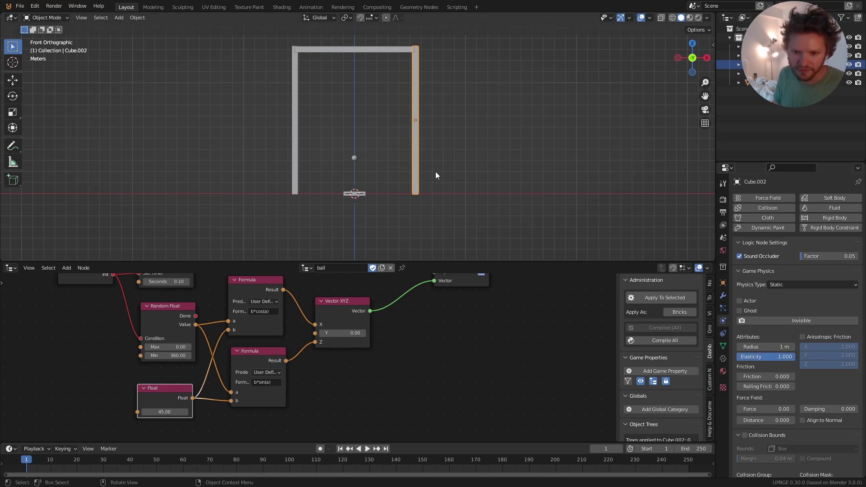
Save the file and play-test the game several times, moving the paddle to check how the ball bounces
key(ctrl+s)
key(p)
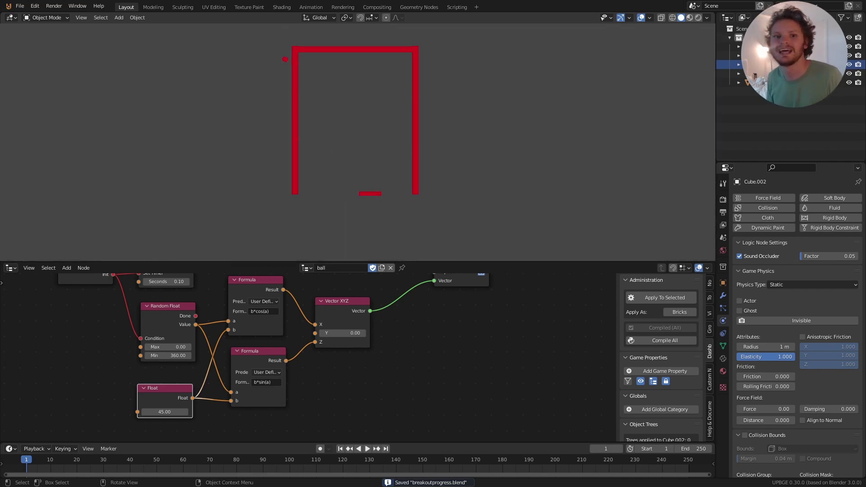
key(Escape)
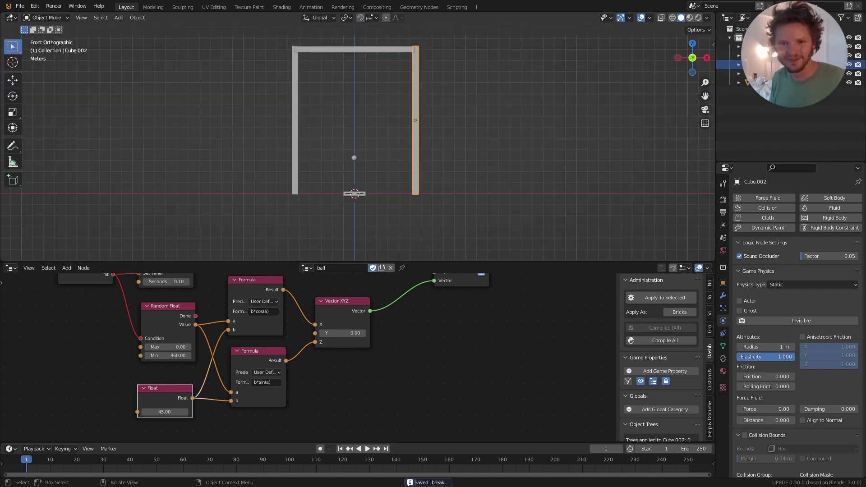
key(p)
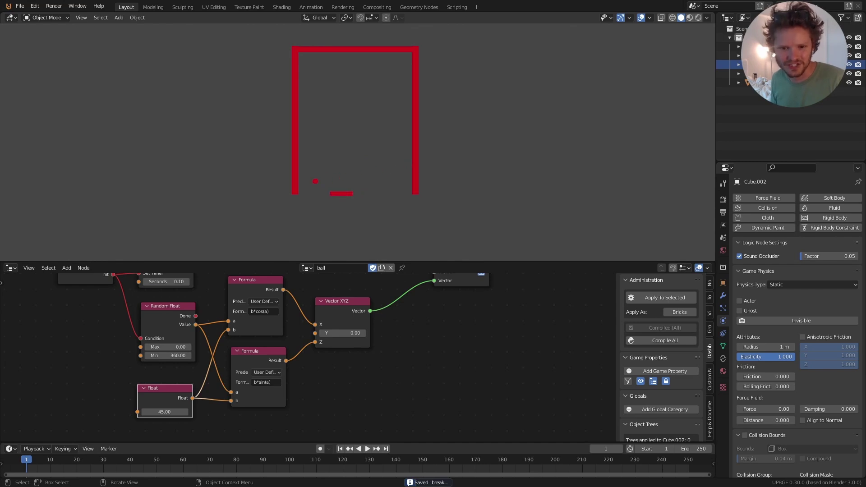
key(Right)
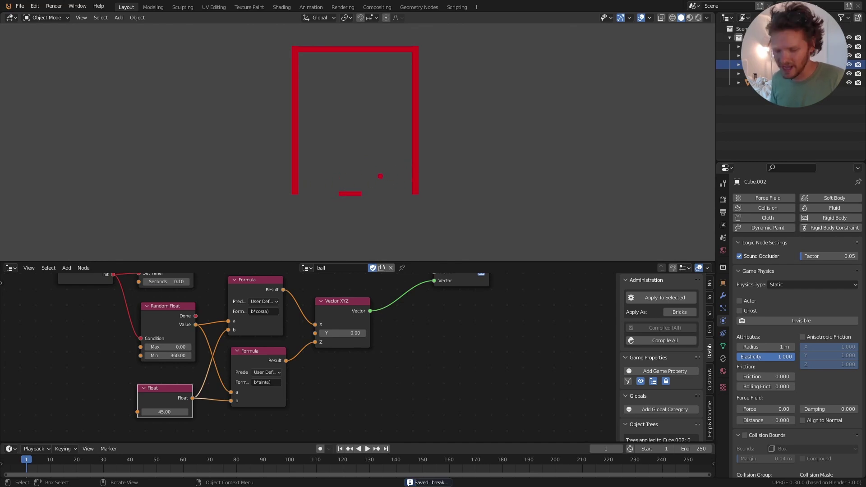
key(Escape)
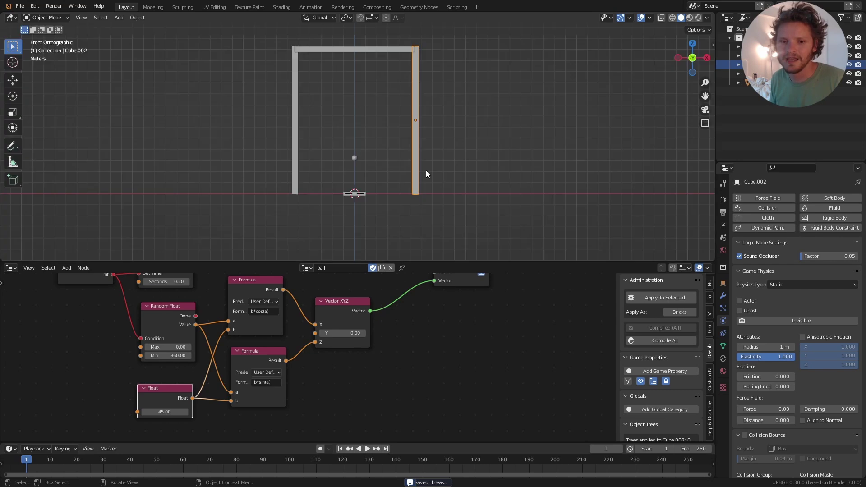
key(p)
key(Left)
key(Escape)
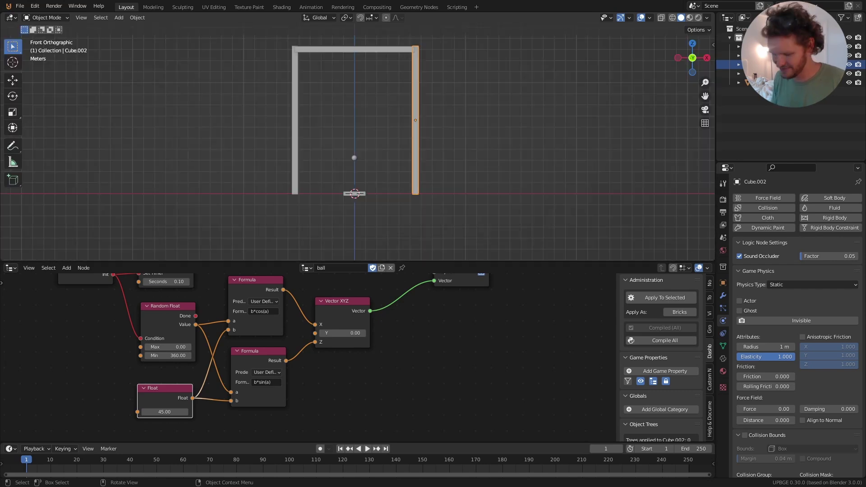
key(p)
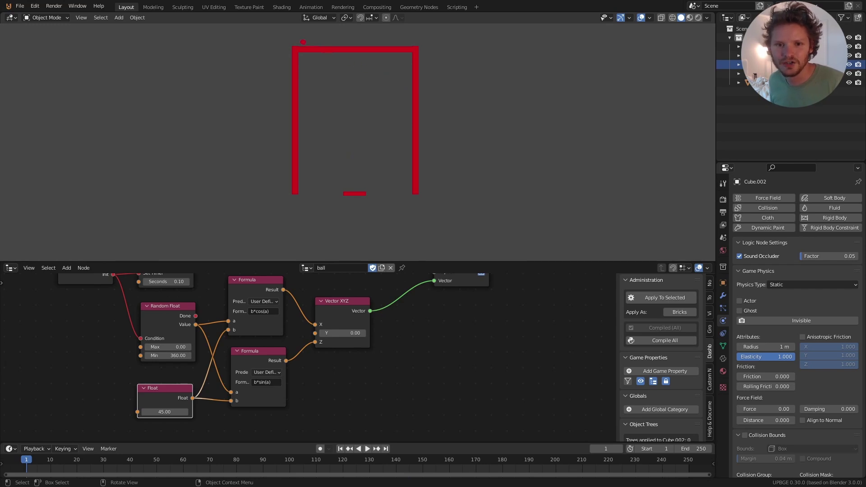
key(Escape)
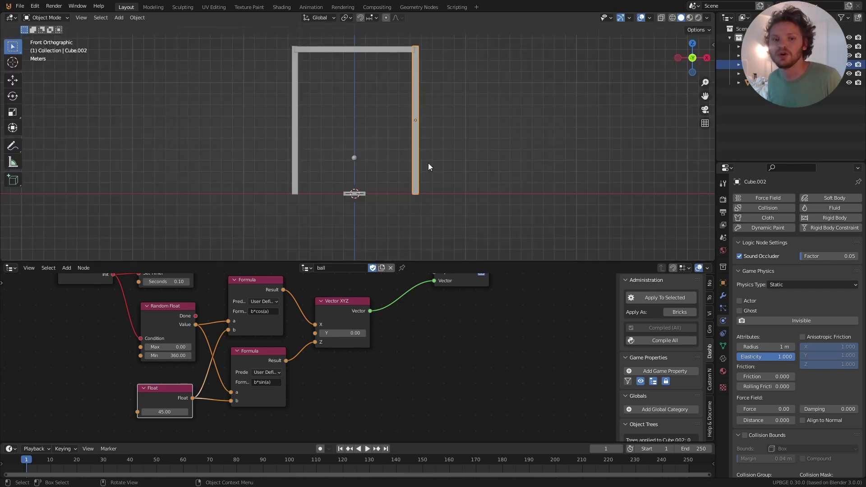
Lock the ball's translation along the Y axis in its physics settings
middle_drag(393, 90, 358, 100)
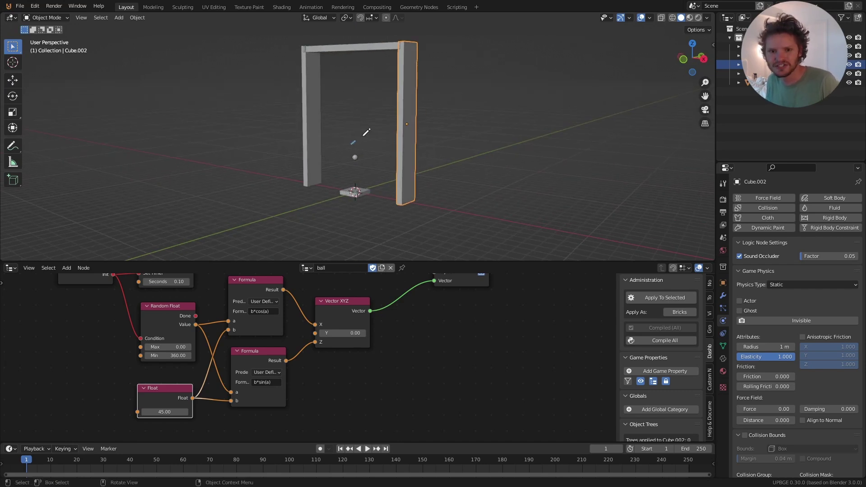
drag(363, 135, 367, 131)
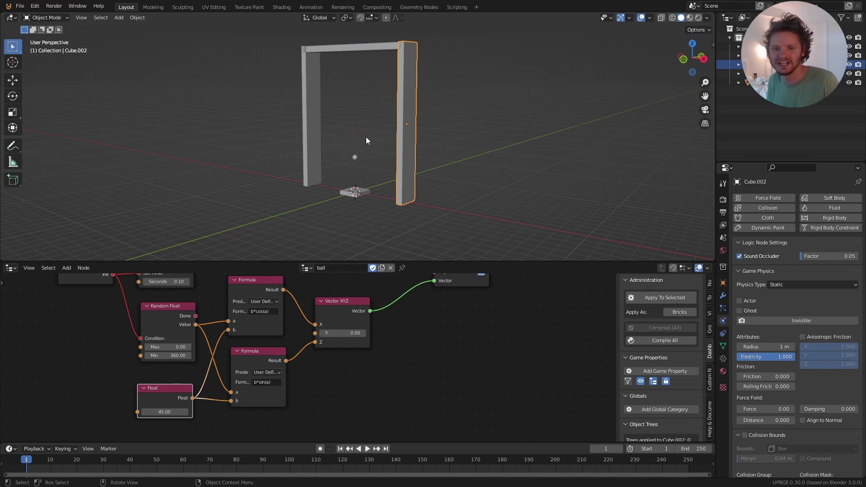
click(356, 157)
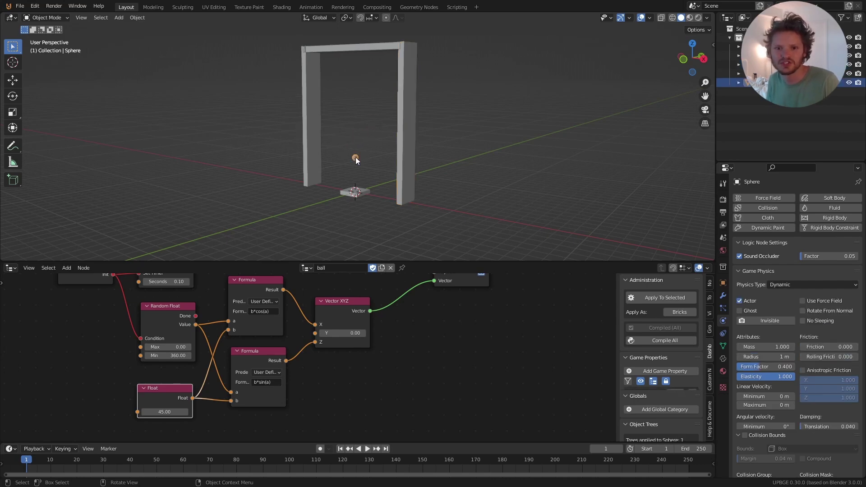
scroll(787, 253, down, 5)
scroll(787, 256, down, 2)
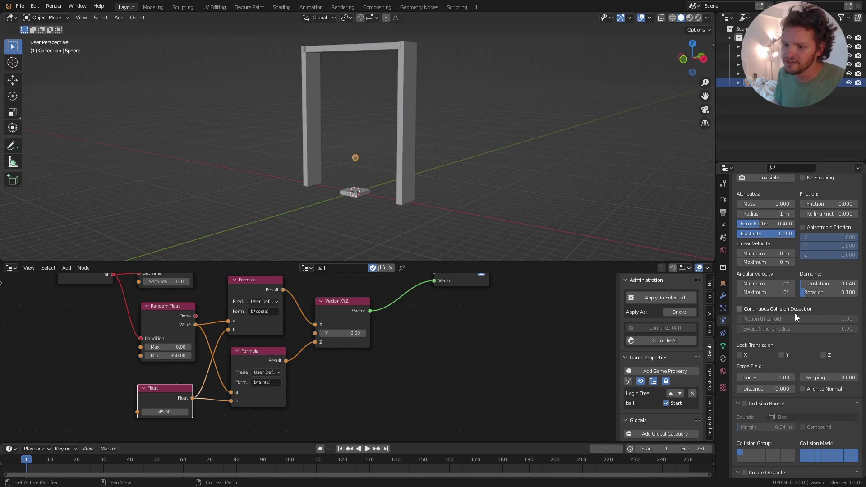
click(780, 355)
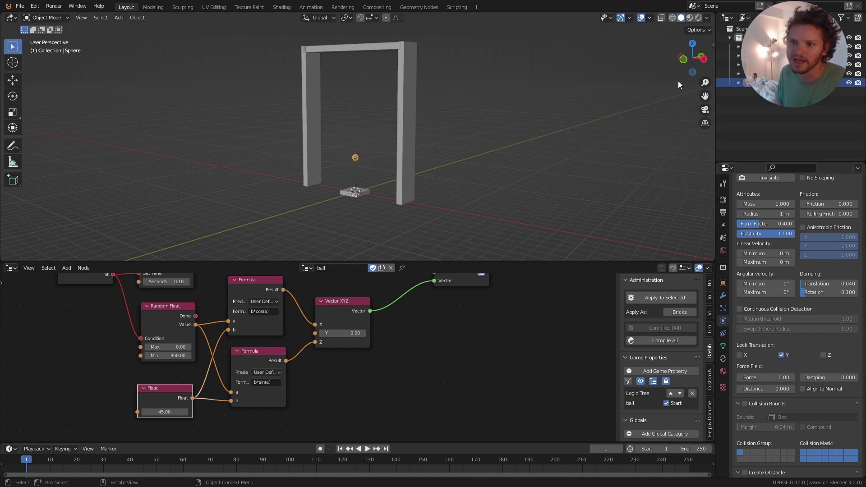
Play-test the game from the front view, moving the paddle to check how the ball bounces
click(686, 64)
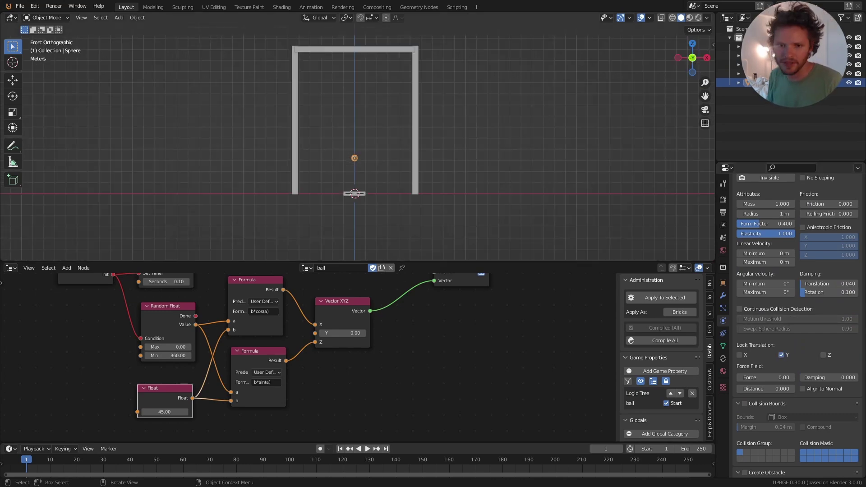
key(p)
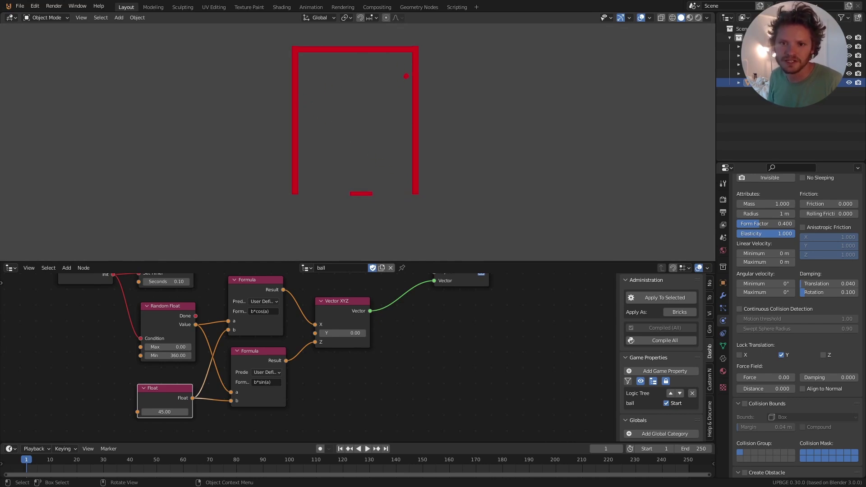
key(Left)
key(Left)
key(Right)
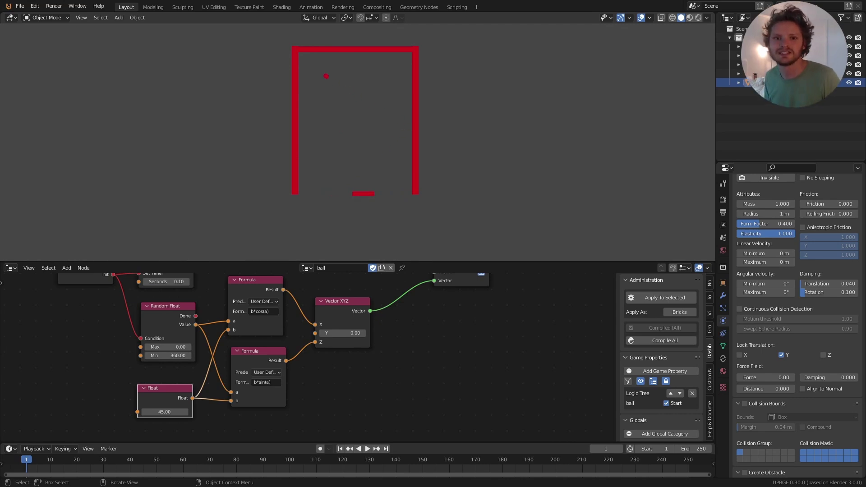
key(Escape)
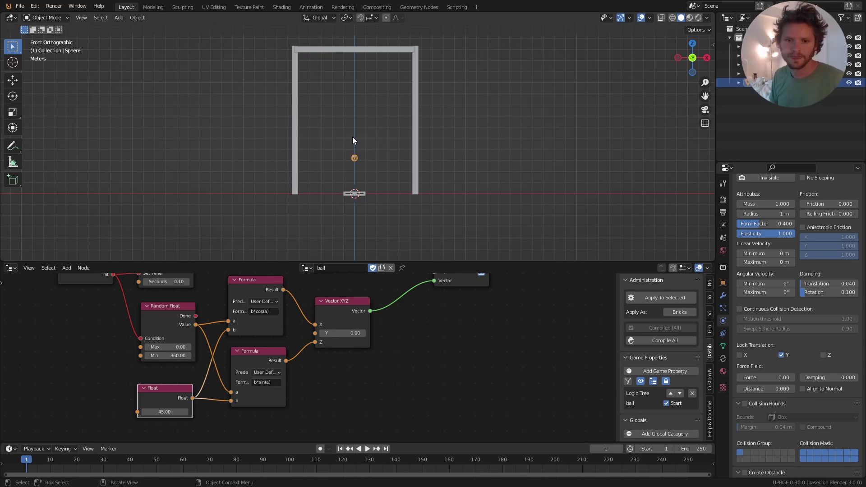
Add a cube, shrink it to about half its size, and place it near the left wall in the upper play area
key(shift+a)
mouse_move(323, 106)
click(357, 116)
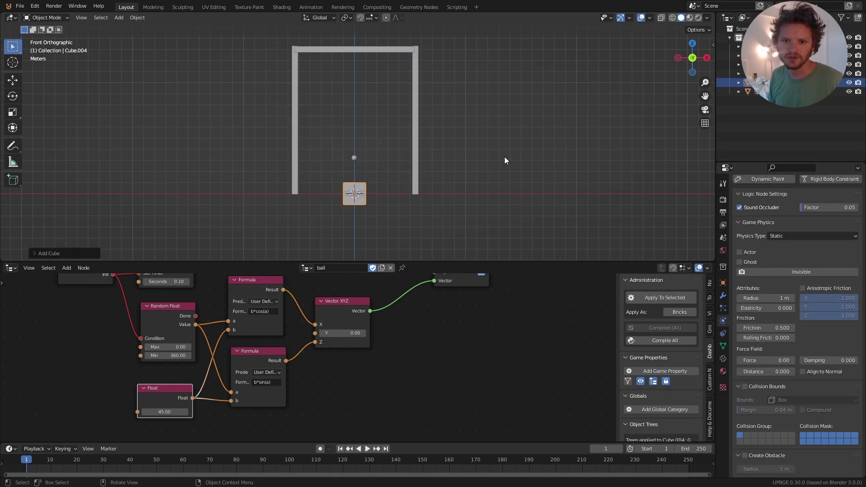
key(s)
click(415, 170)
key(g)
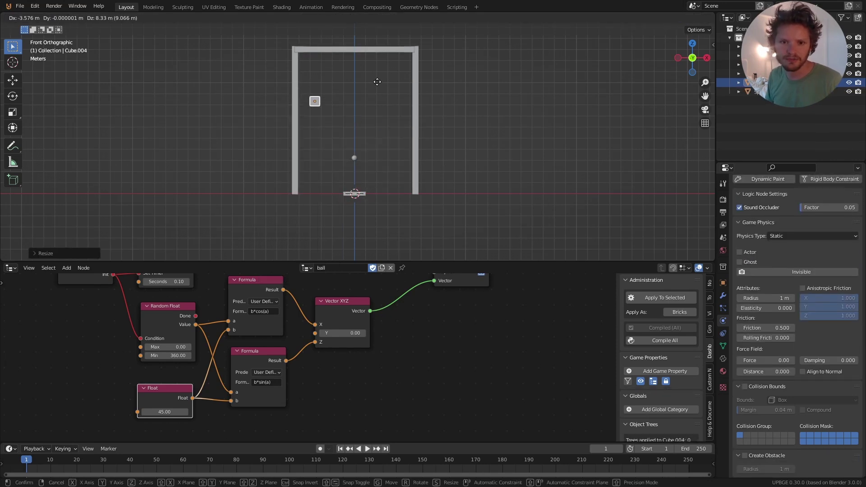
click(374, 75)
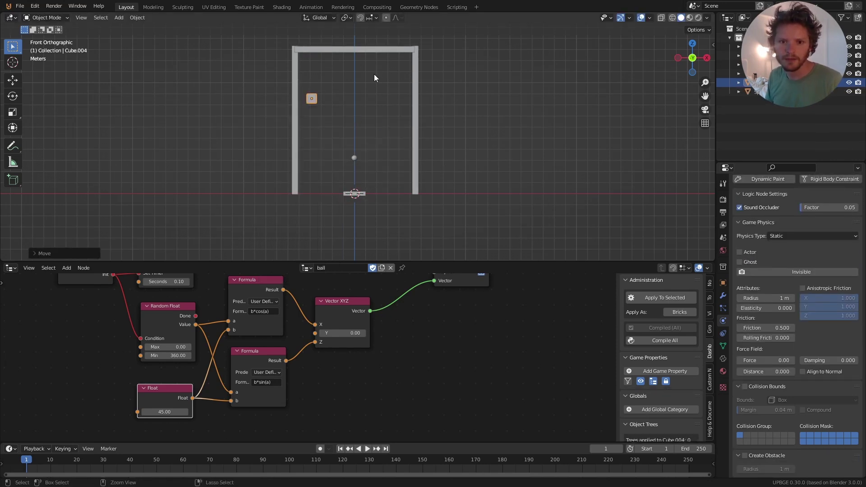
Save the file and set the small block's Elasticity to 1 and Friction to 0, keeping its physics type Static
key(ctrl+s)
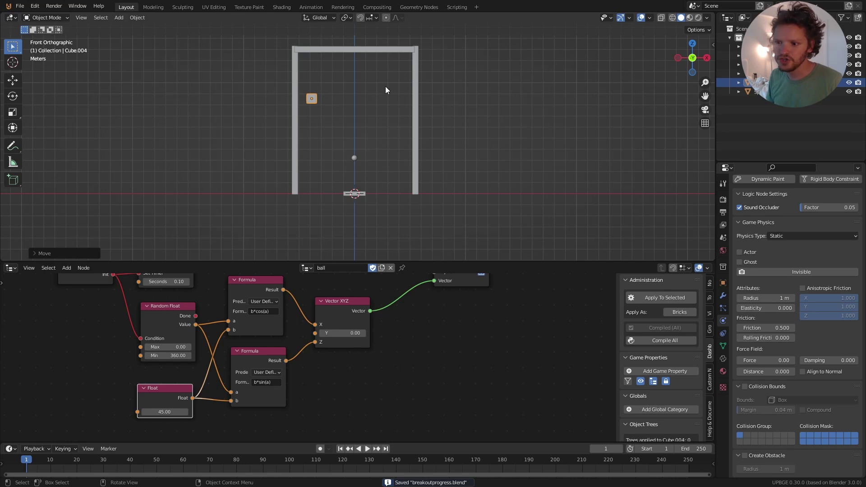
click(810, 238)
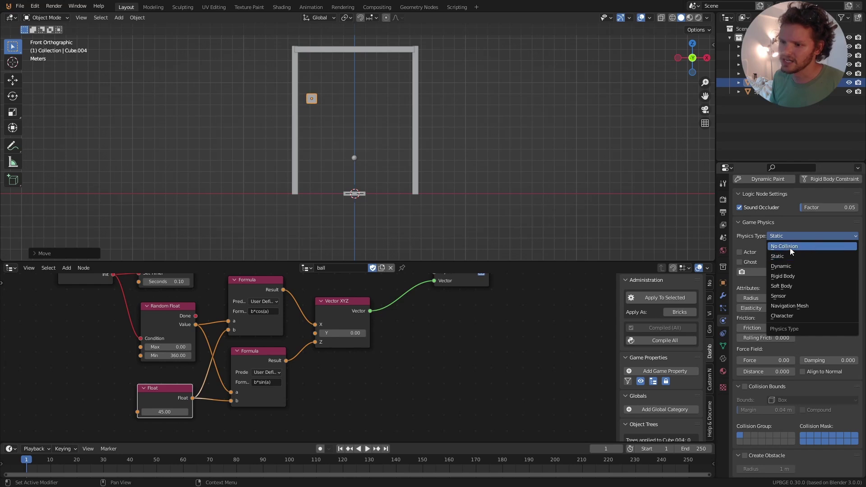
click(785, 236)
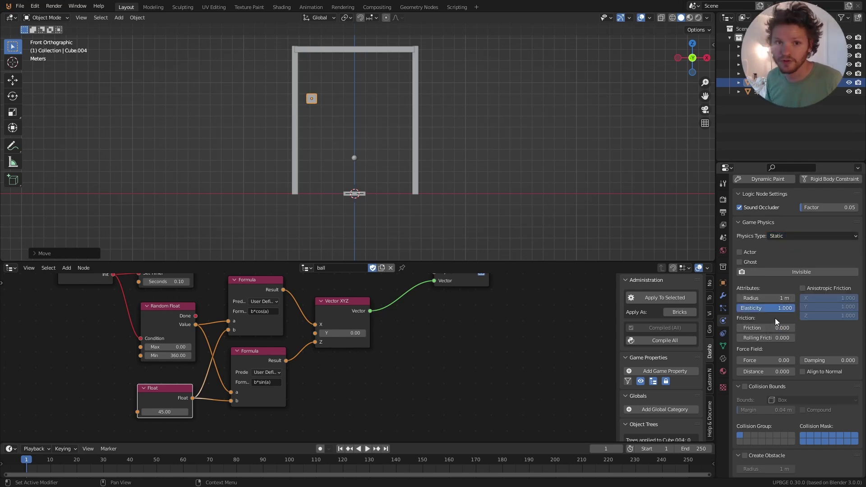
Create a new logic node tree named "blockdiisappear" and apply it to the block
click(390, 268)
click(359, 268)
click(360, 268)
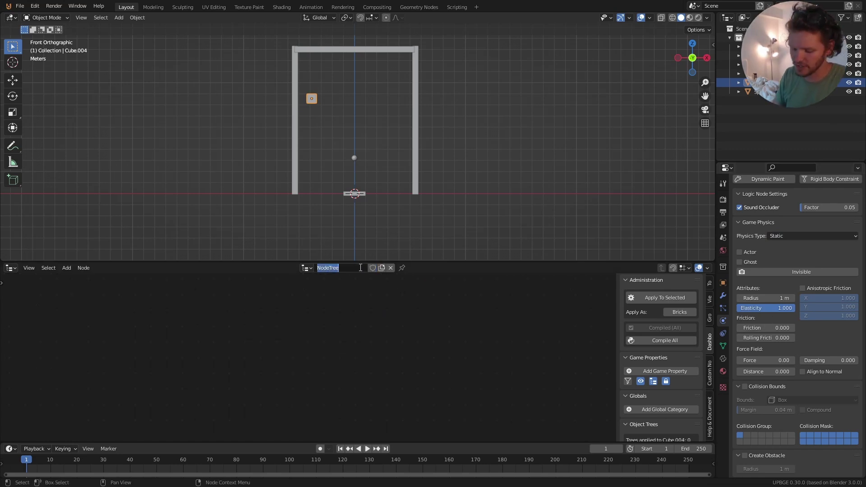
text(block)
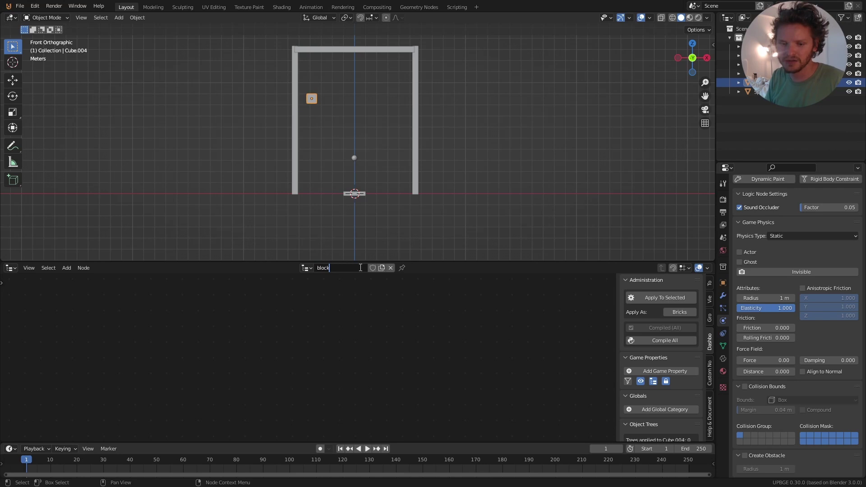
text(diissa)
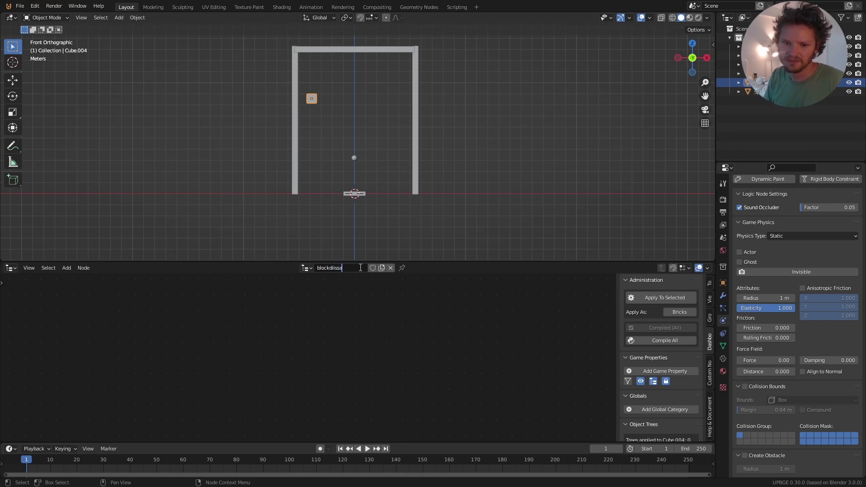
key(BackSpace)
text(app)
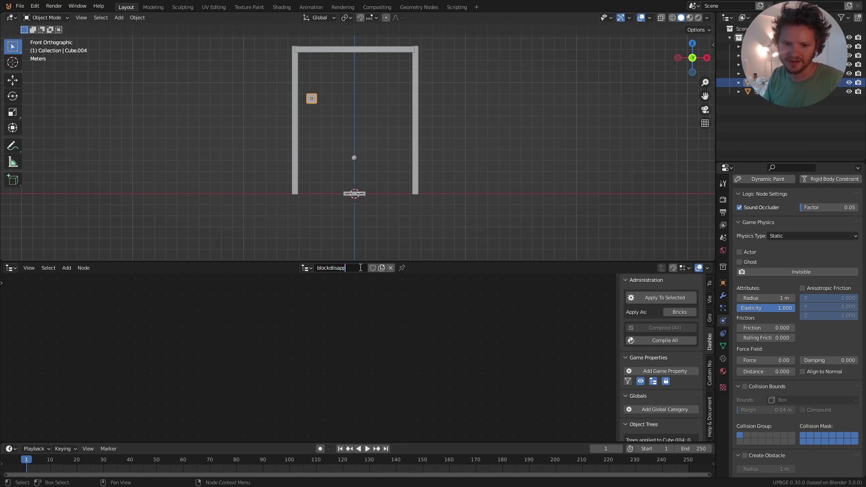
text(ear)
key(Return)
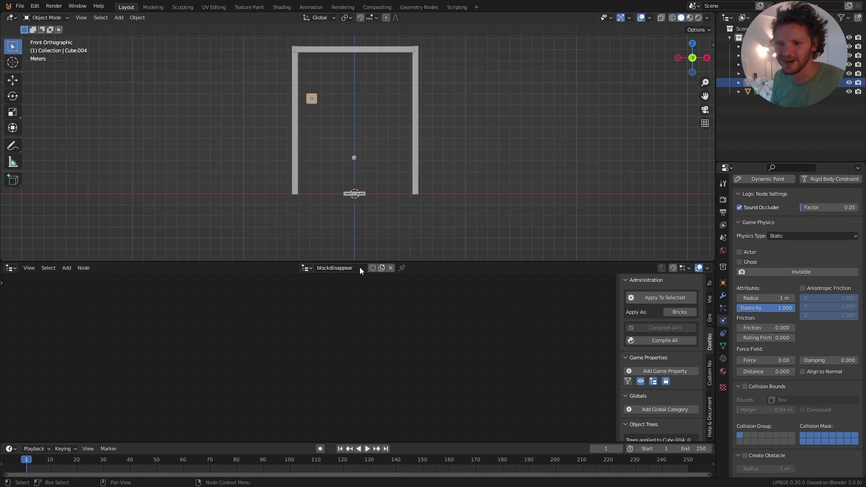
click(653, 296)
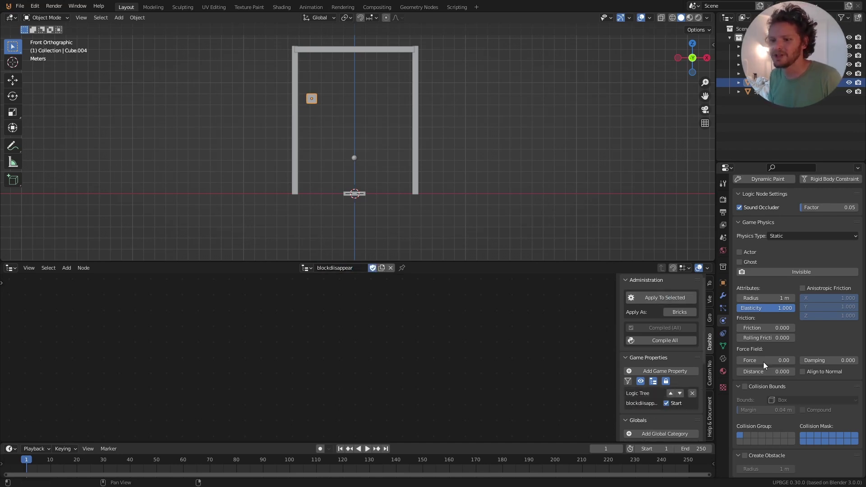
View the block's game properties, then save the file and briefly play-test the game
click(724, 359)
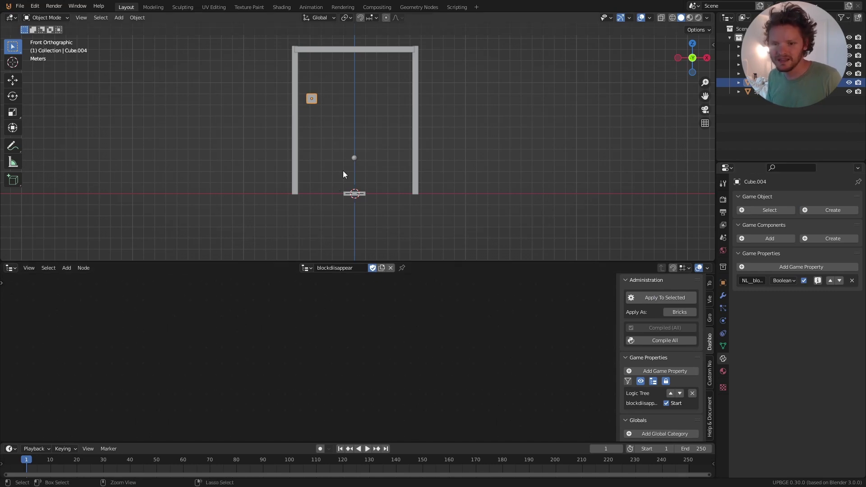
key(ctrl+s)
key(p)
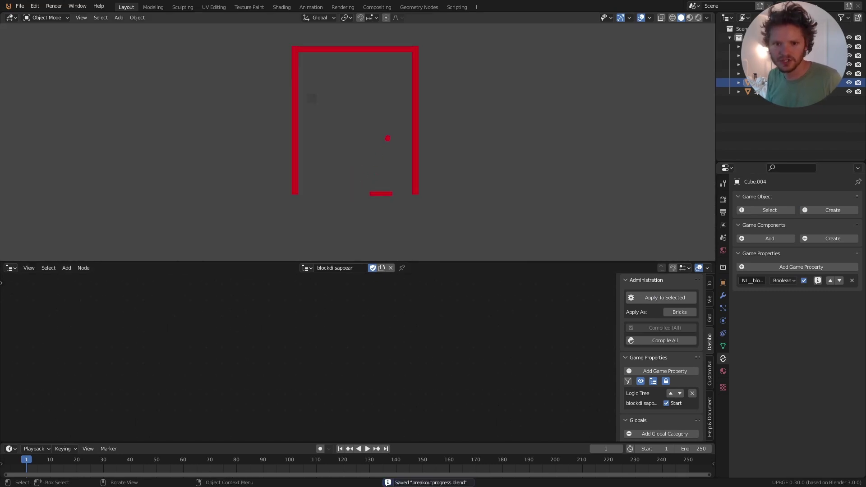
key(Escape)
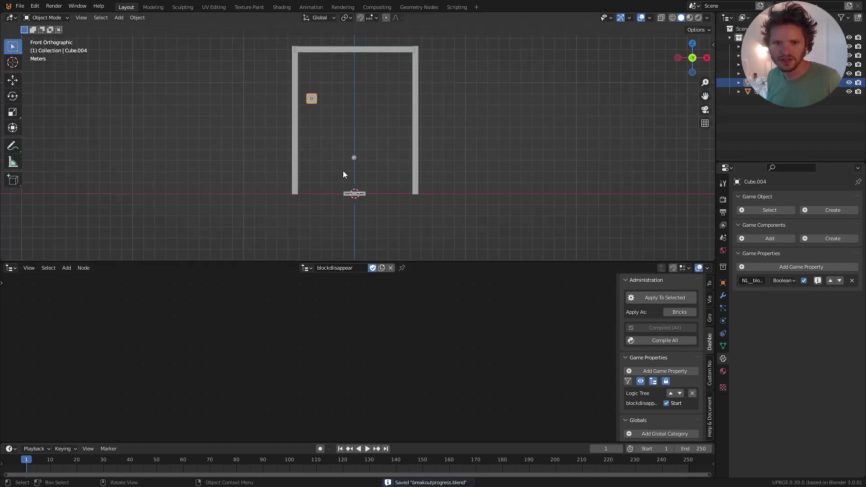
Link the left wall's material to the small block
shift+click(296, 101)
key(ctrl+l)
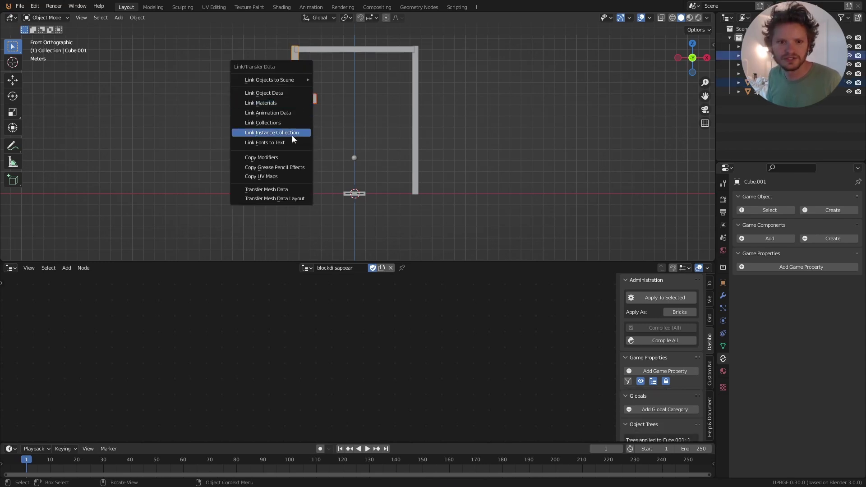
click(269, 103)
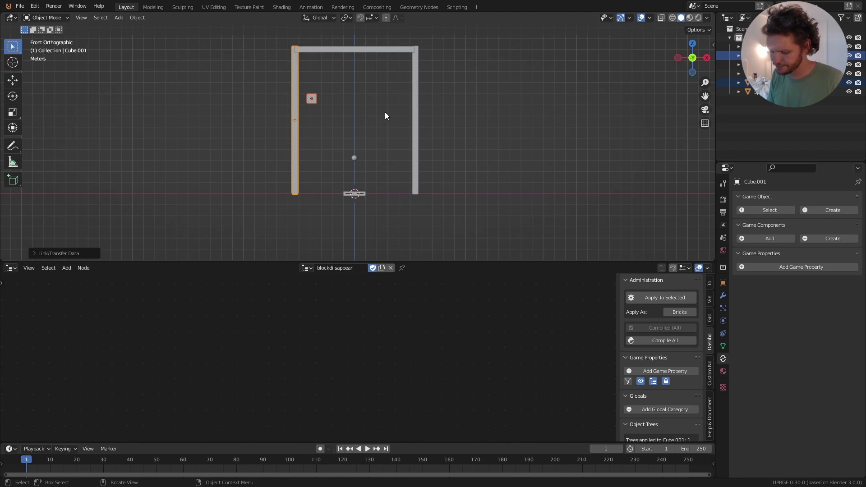
Play-test the game twice to check the block's colour and how the ball bounces off it
key(p)
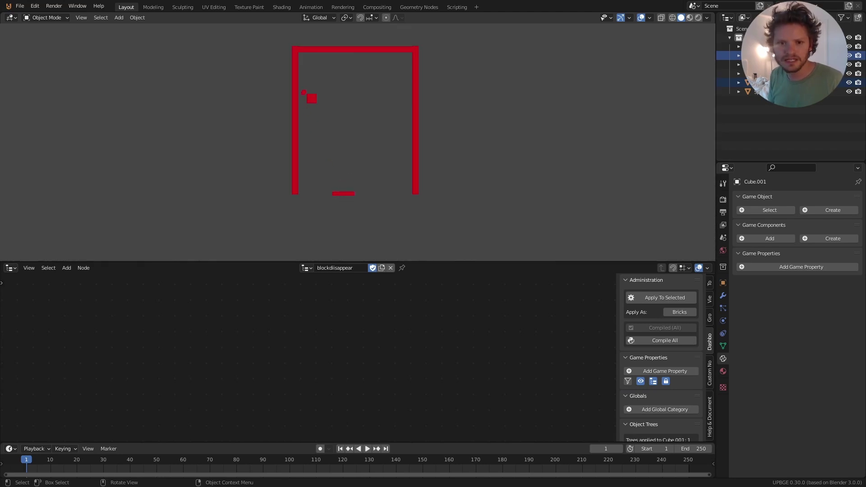
key(Escape)
key(p)
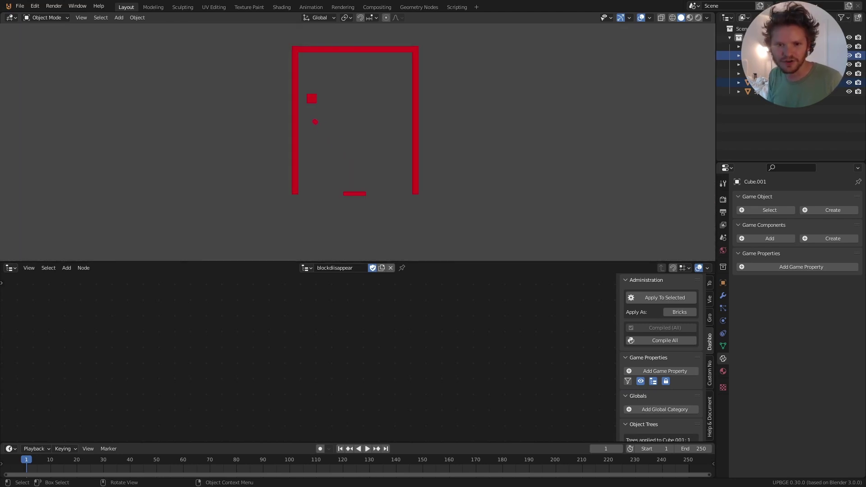
key(Escape)
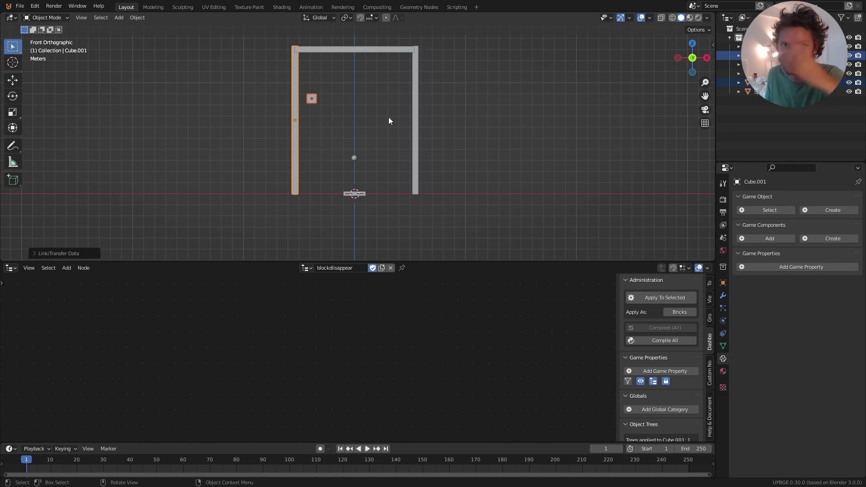
Add a Collision node to the block's logic tree, set to Each Frame and using the owner as its Object
click(315, 94)
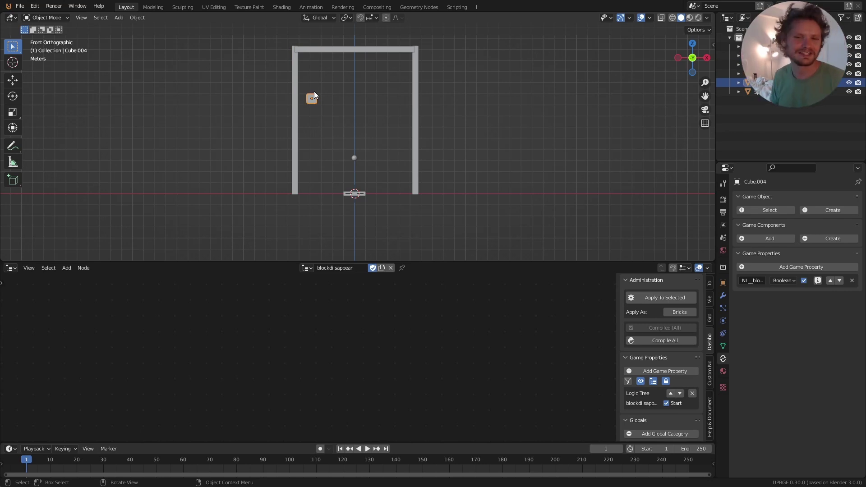
key(shift+a)
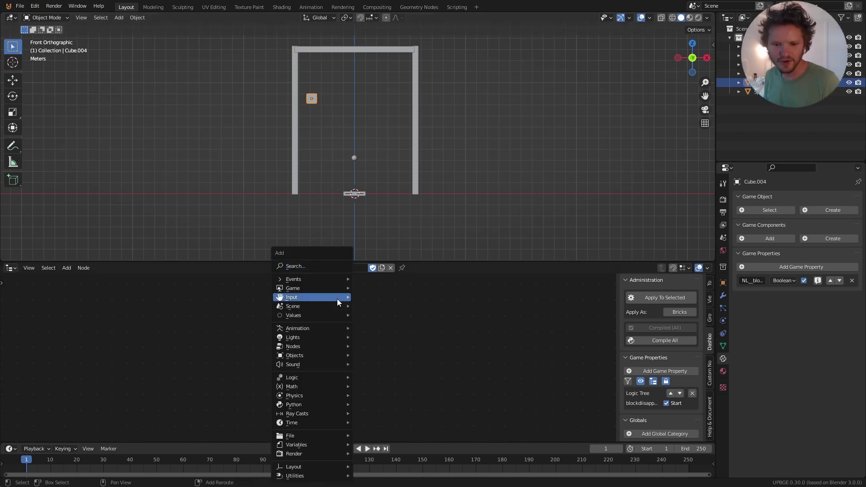
click(320, 267)
text(collision)
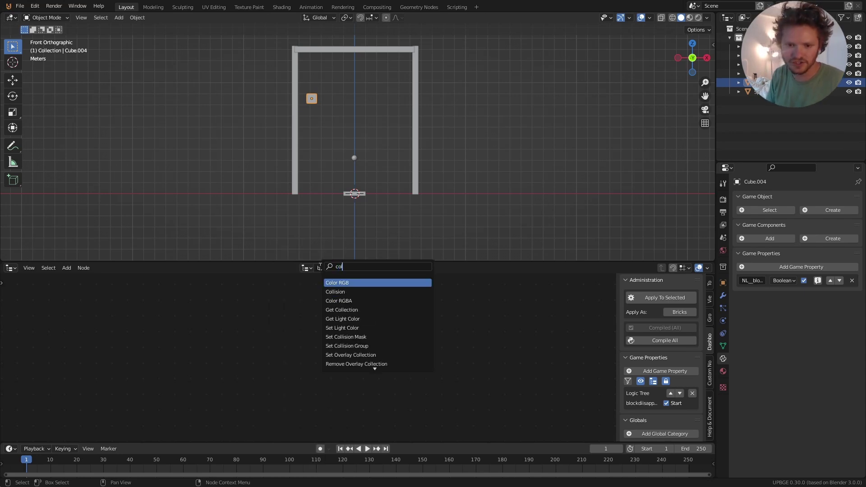
key(Return)
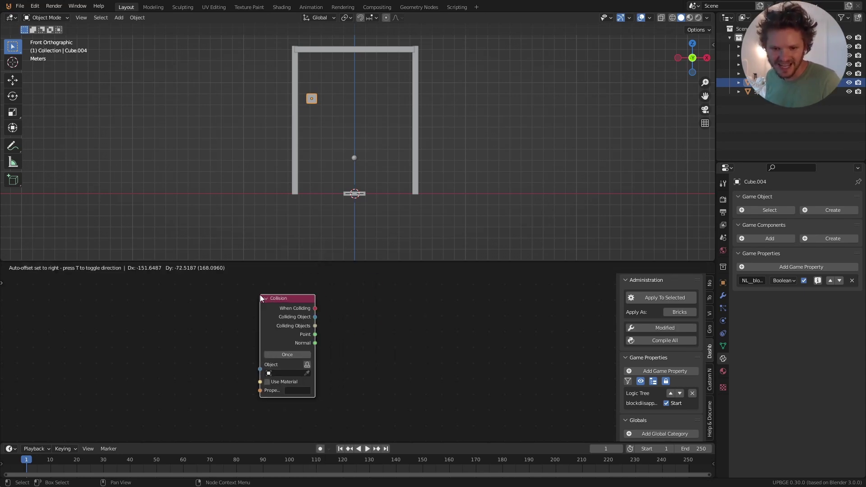
click(260, 296)
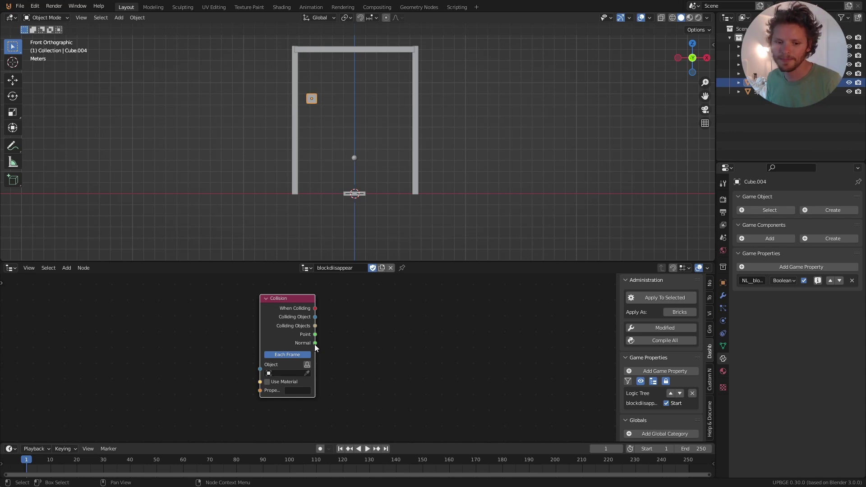
click(307, 365)
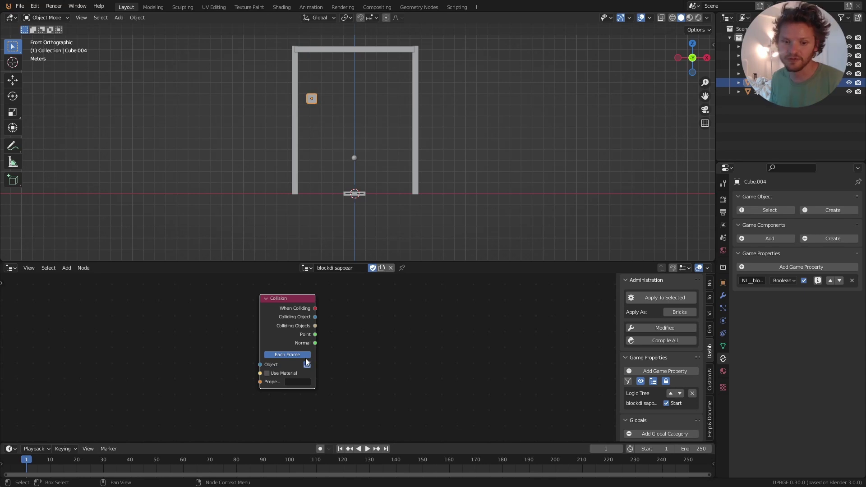
drag(311, 334, 272, 303)
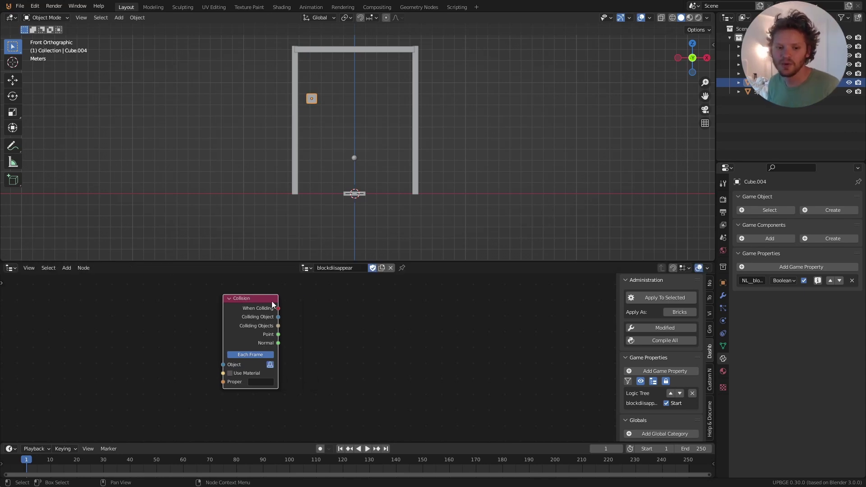
Add a Remove Object node targeting the owner, with its Condition linked from the Collision node's When Colliding output
middle_drag(315, 307, 273, 328)
key(shift+a)
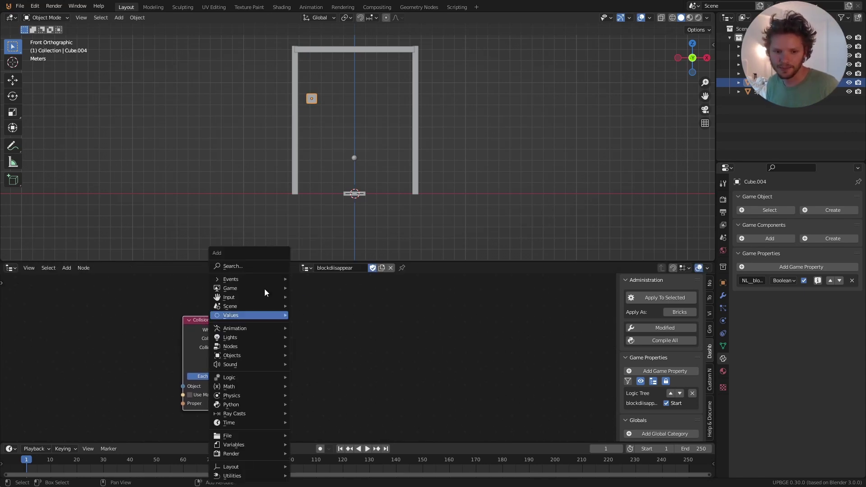
click(252, 261)
text(remove)
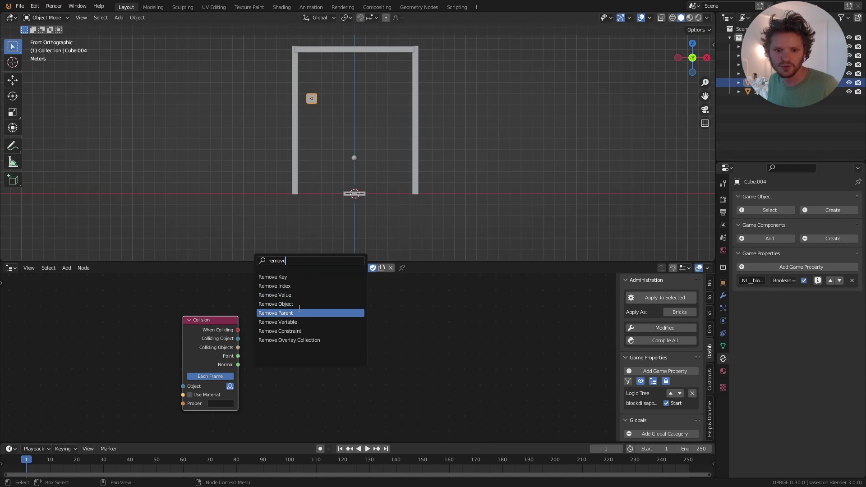
click(276, 303)
click(296, 319)
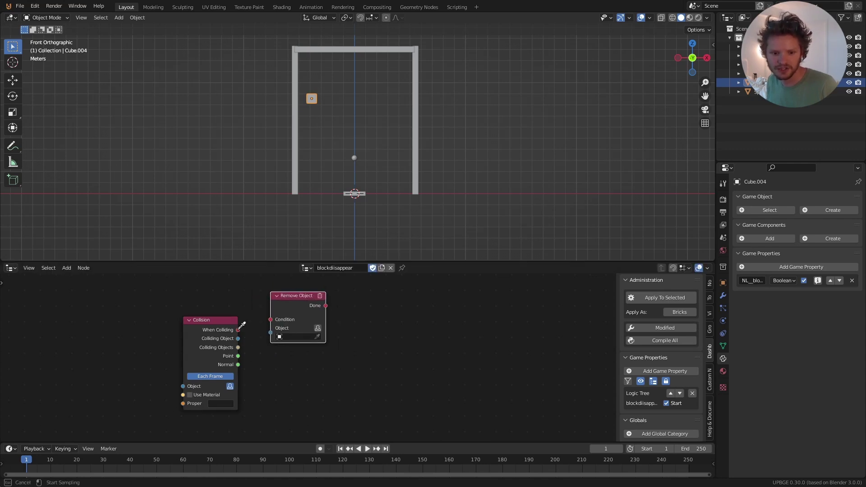
drag(238, 330, 305, 323)
click(309, 350)
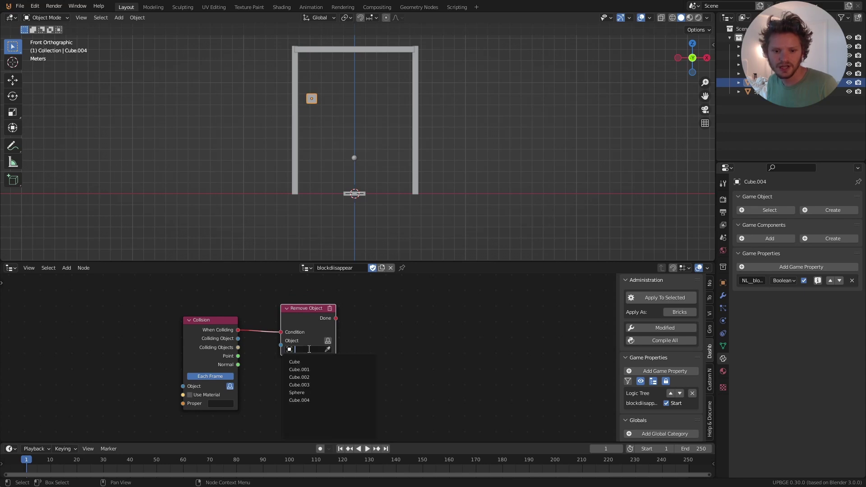
key(Escape)
click(328, 340)
Save the file and play-test the game several times to check how the block reacts when the ball hits it
key(ctrl+s)
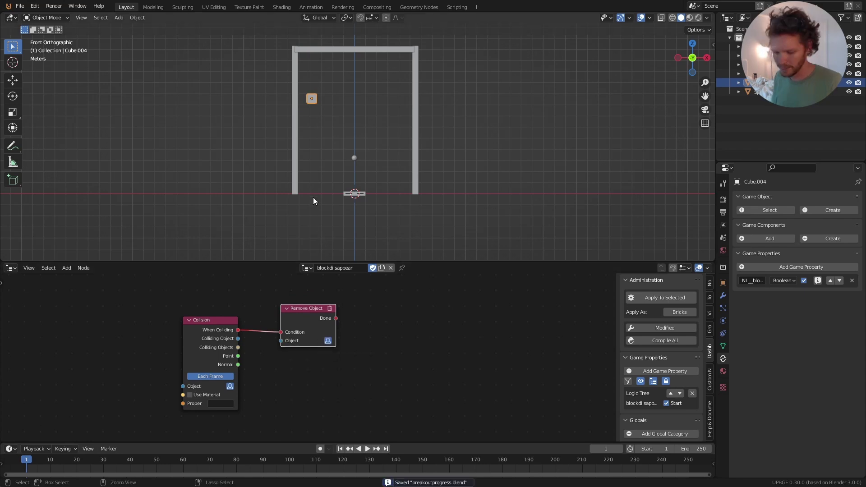
key(p)
key(Escape)
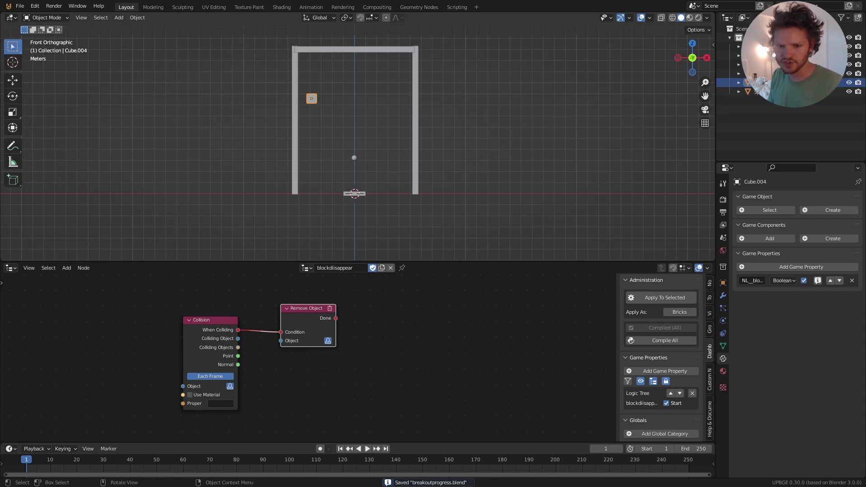
key(p)
key(Escape)
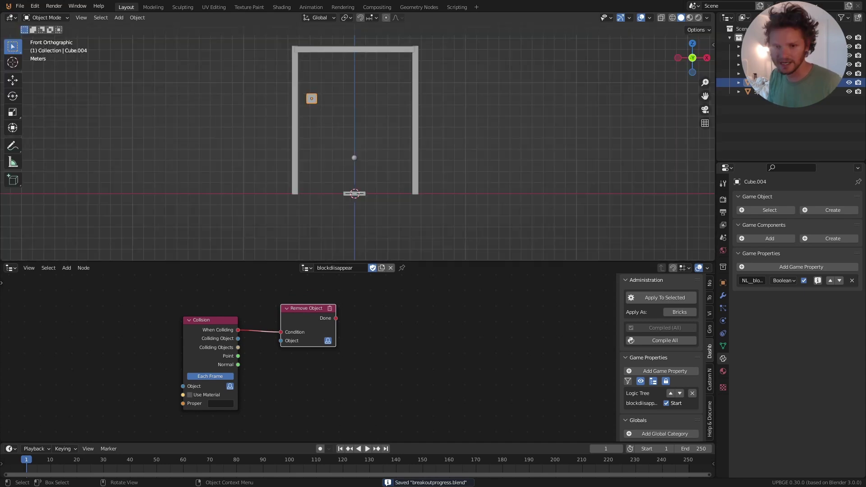
key(p)
key(Escape)
key(p)
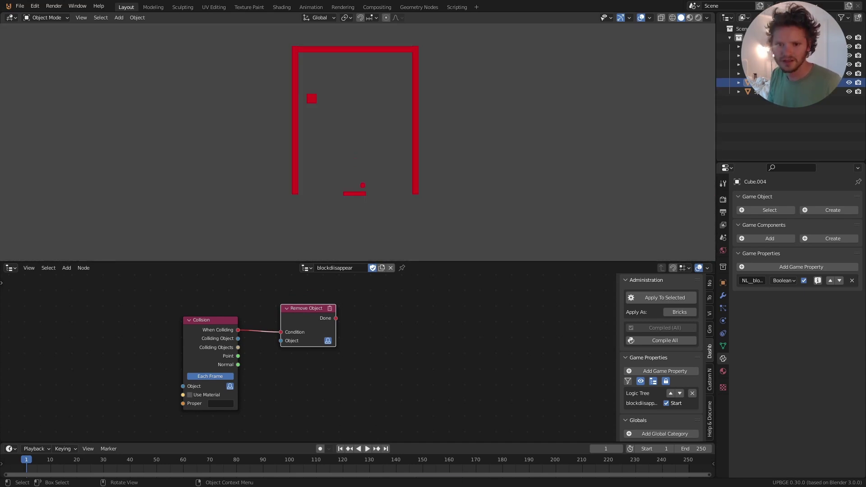
key(Escape)
key(p)
key(Escape)
key(p)
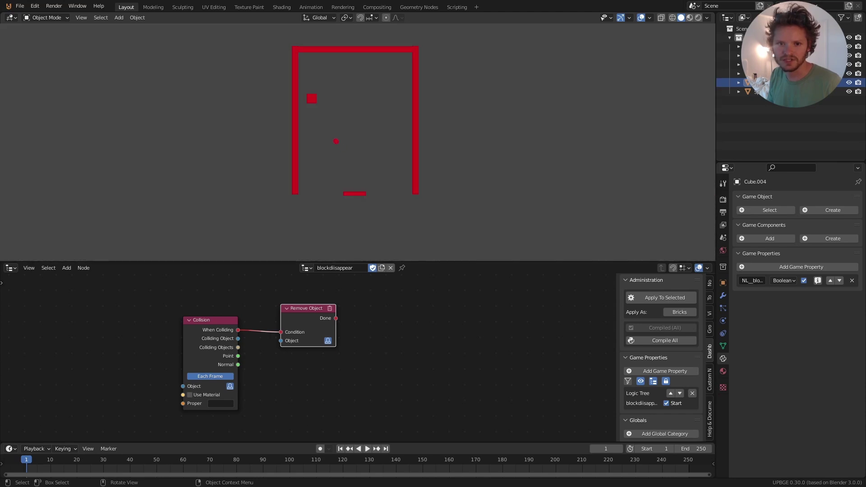
key(Escape)
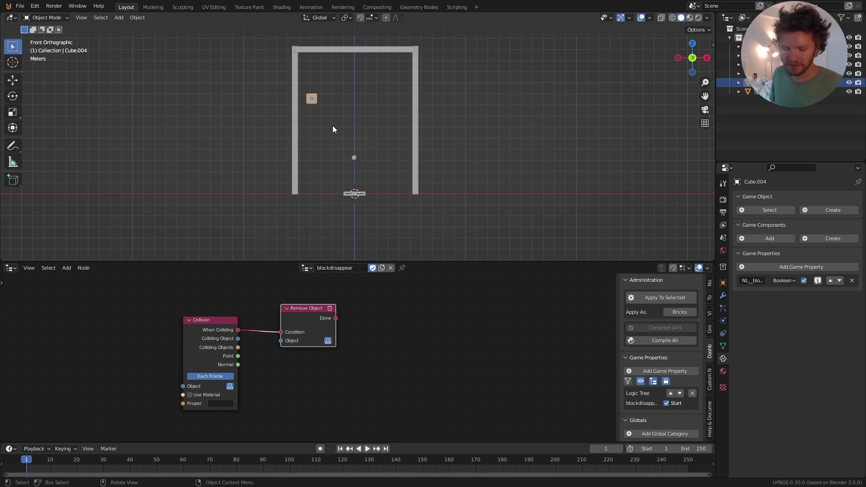
Duplicate the block and its copies along the X axis to build an evenly spaced row of eight blocks
key(shift+d)
key(x)
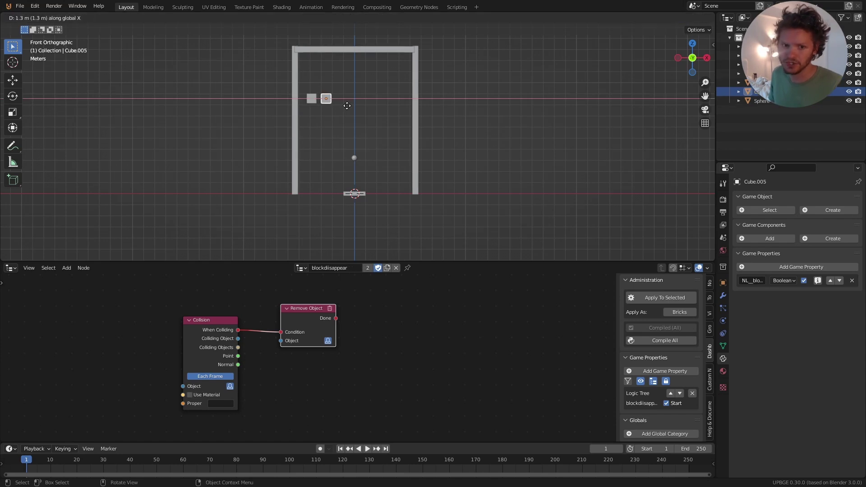
click(344, 112)
drag(344, 109, 305, 85)
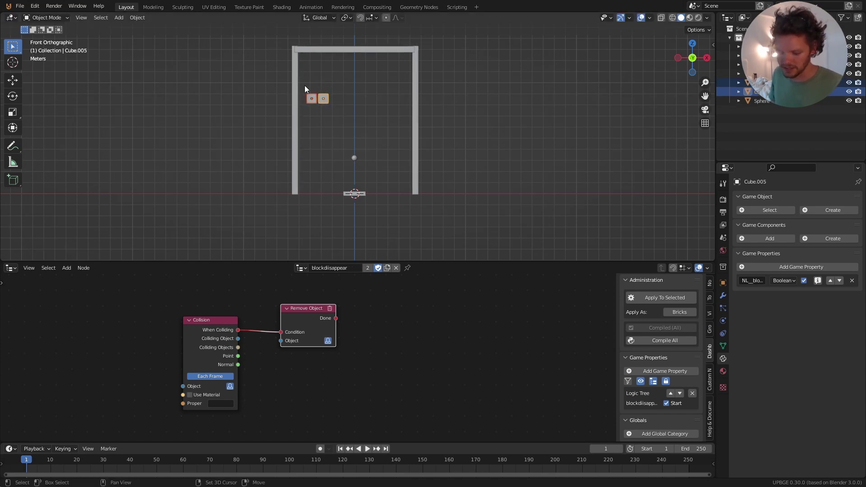
key(shift+d)
key(x)
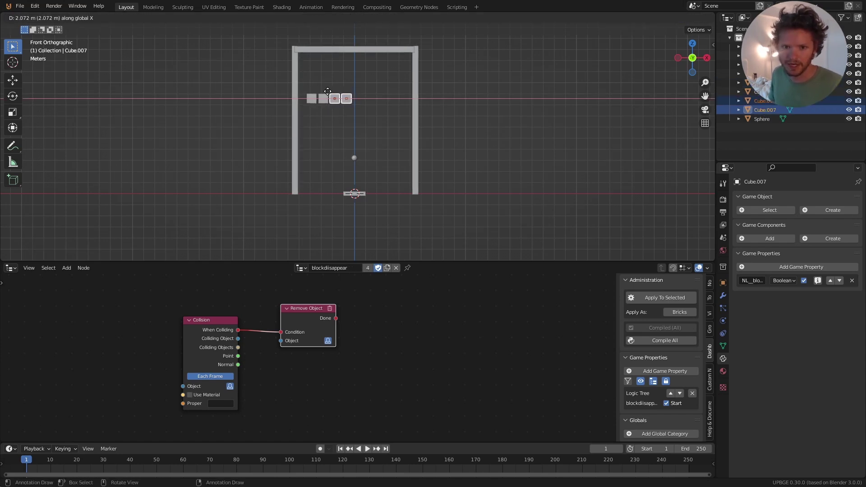
click(326, 92)
drag(353, 115, 305, 92)
key(shift+d)
key(x)
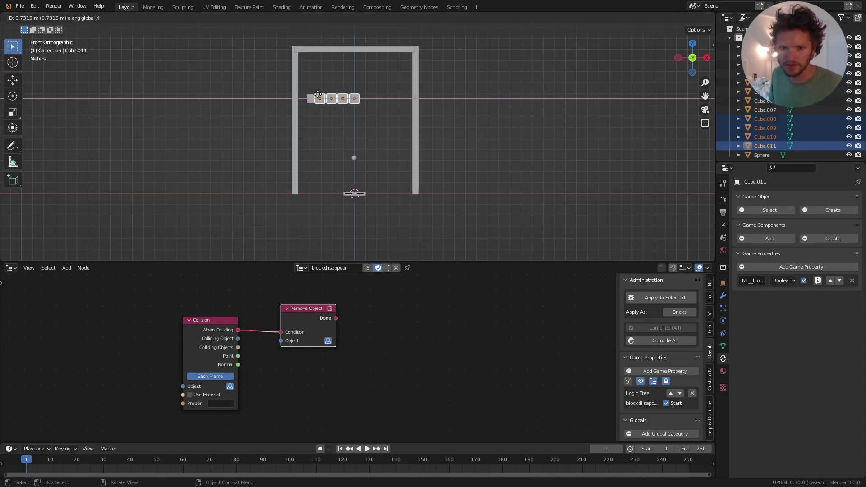
click(352, 88)
Duplicate the whole row of blocks upward twice to form three stacked rows
drag(310, 111, 402, 87)
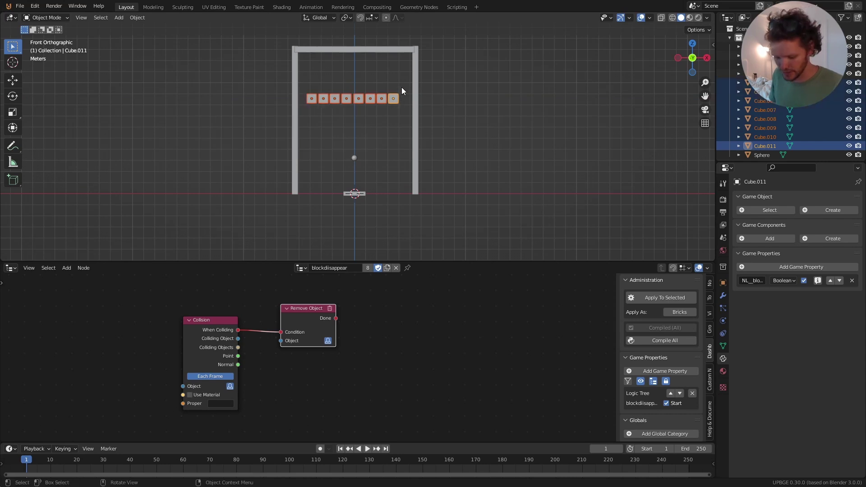
key(shift+d)
click(401, 75)
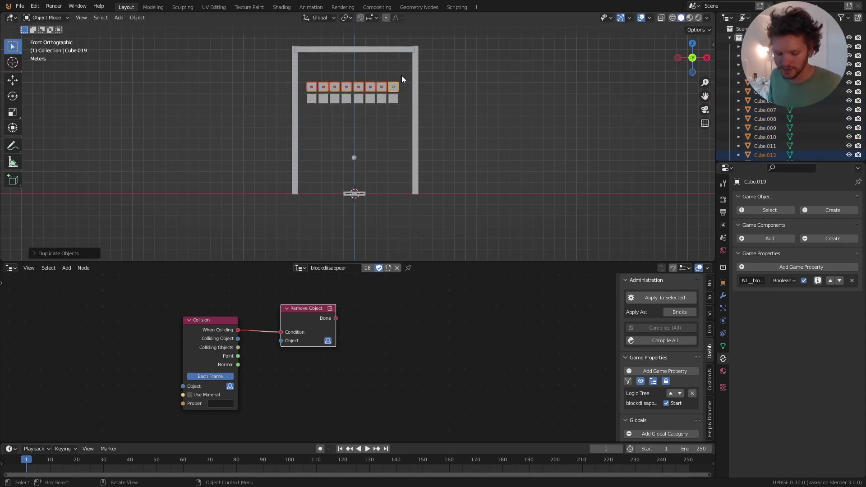
key(shift+d)
click(399, 63)
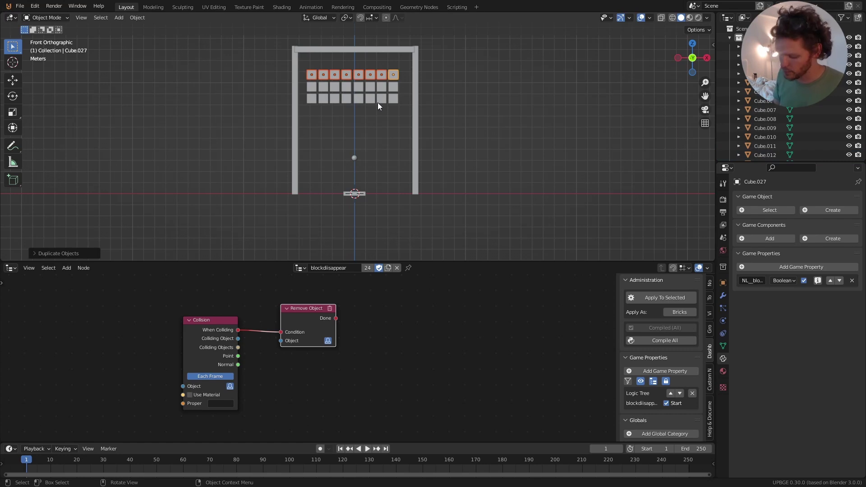
Save the file and briefly play-test the game with the three rows of blocks
key(ctrl+s)
key(p)
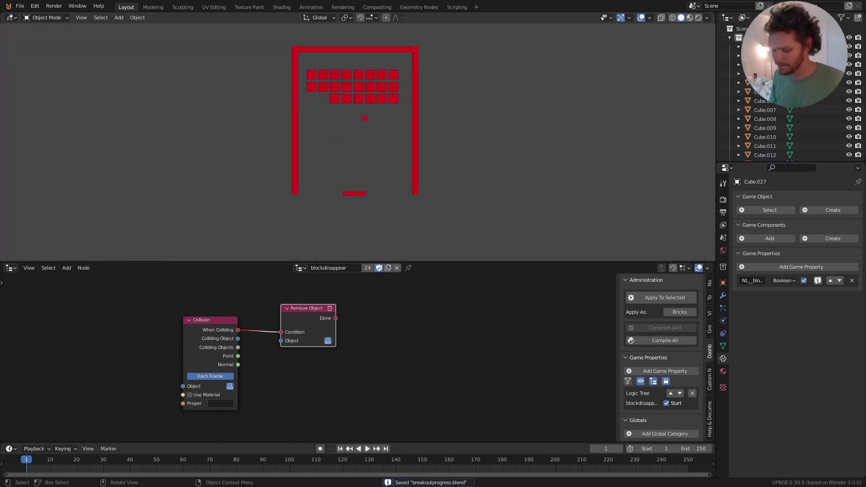
key(Escape)
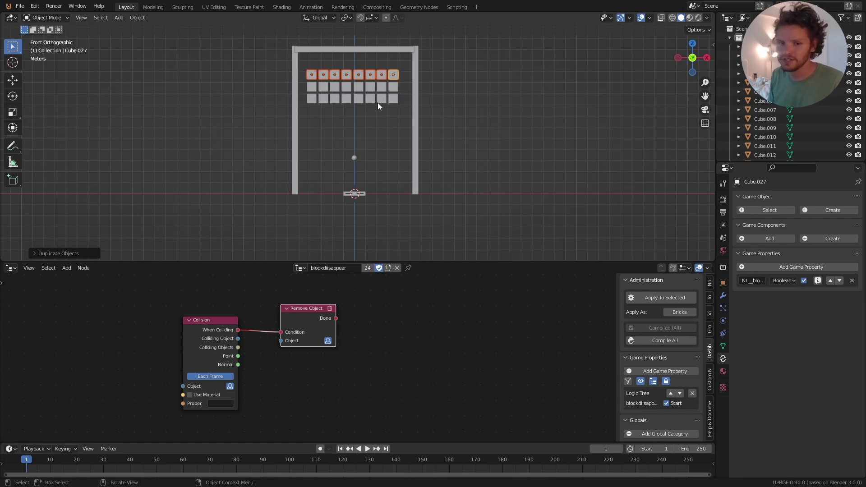
Play-test the game twice, moving the paddle sideways to examine how the ball bounces off and removes the blocks
key(p)
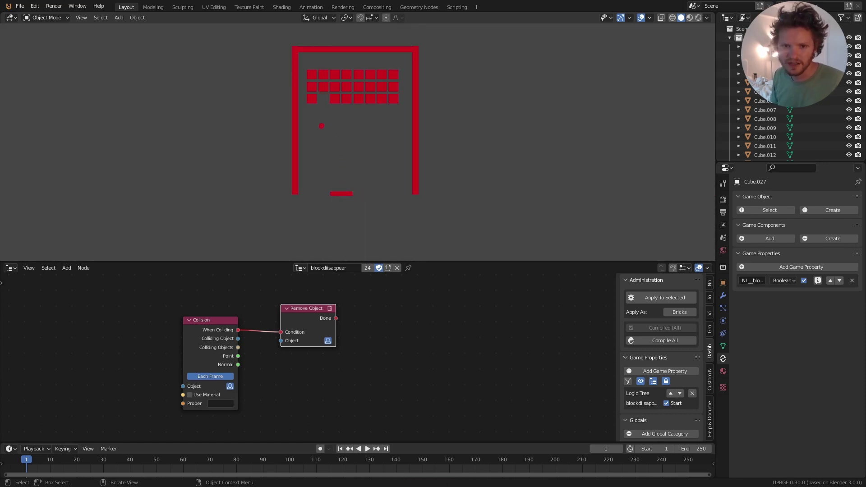
key(Left)
key(Right)
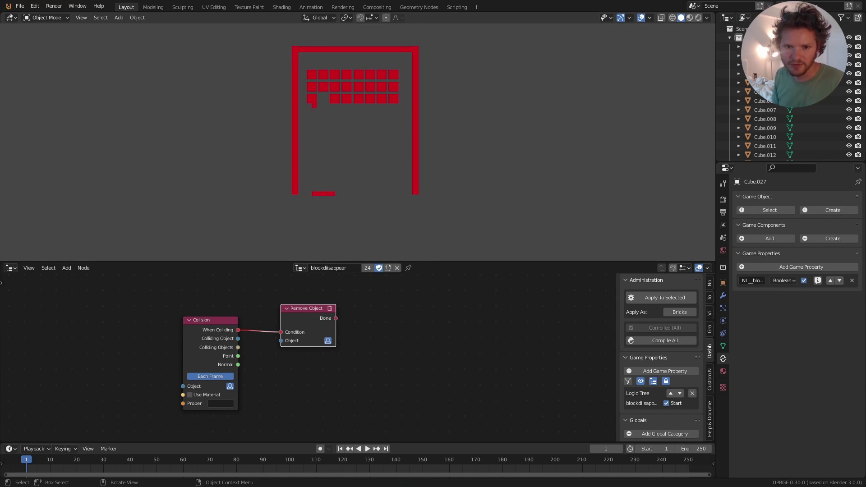
key(Left)
key(Right)
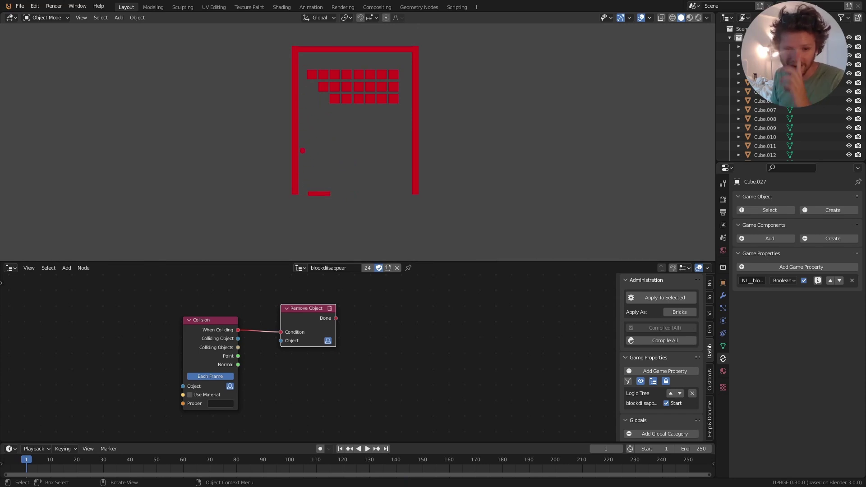
key(Left)
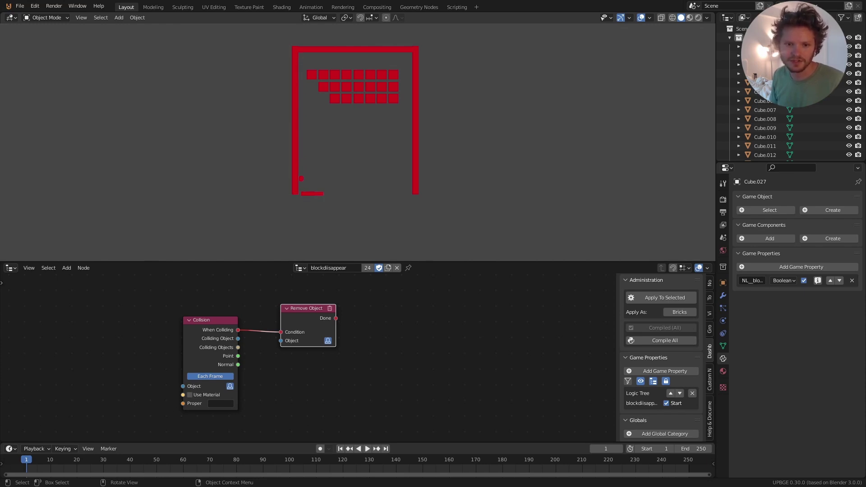
key(Right)
key(Escape)
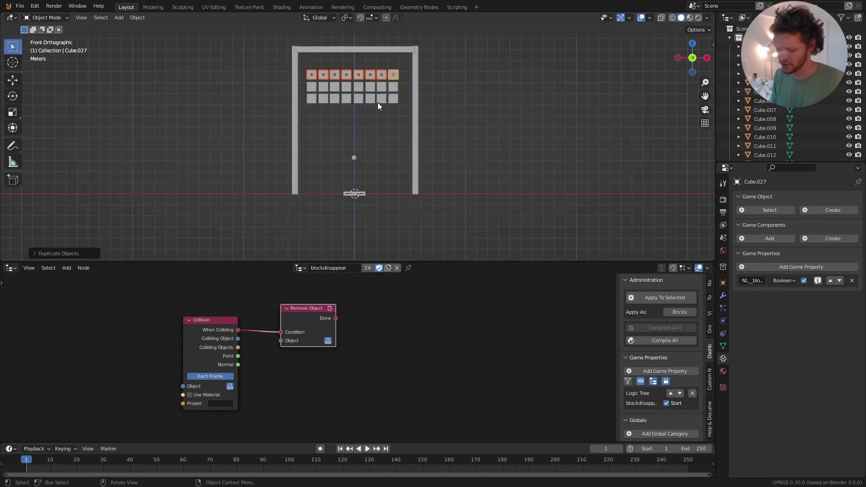
key(p)
key(Right)
key(Left)
key(Right)
key(Left)
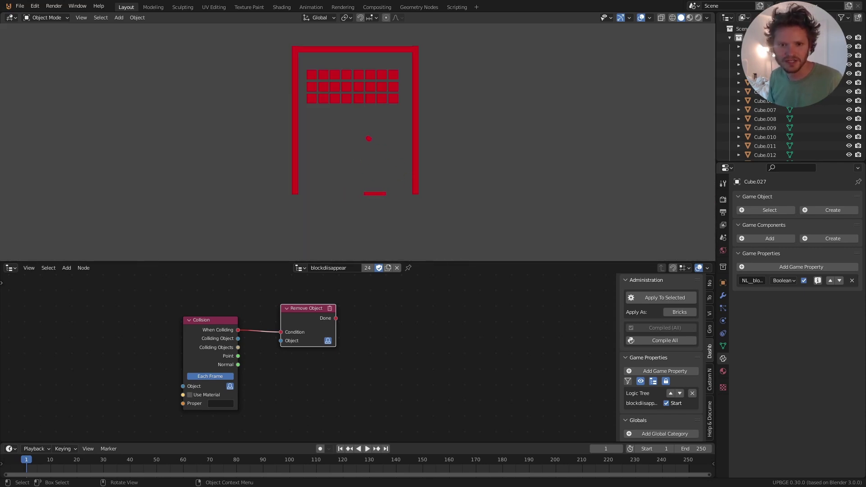
key(Left)
key(Escape)
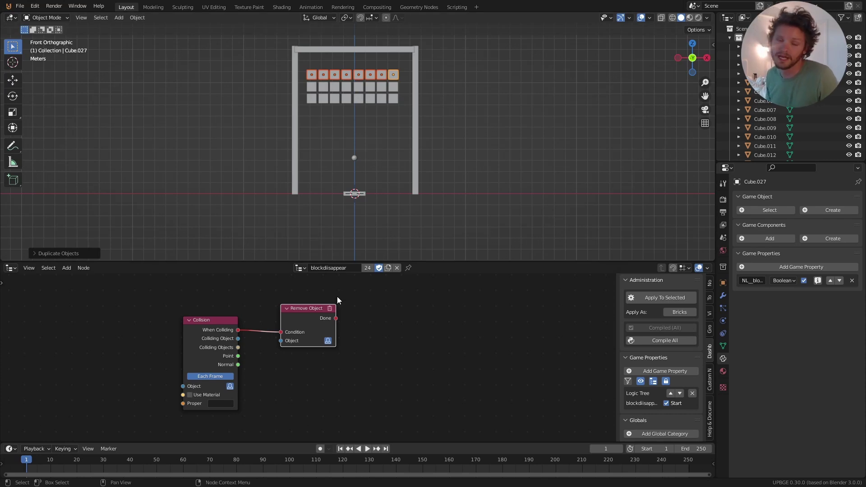
Move the Remove Object node farther from the Collision node and add a Delay node between them
click(350, 319)
drag(281, 318, 370, 314)
key(ctrl+z)
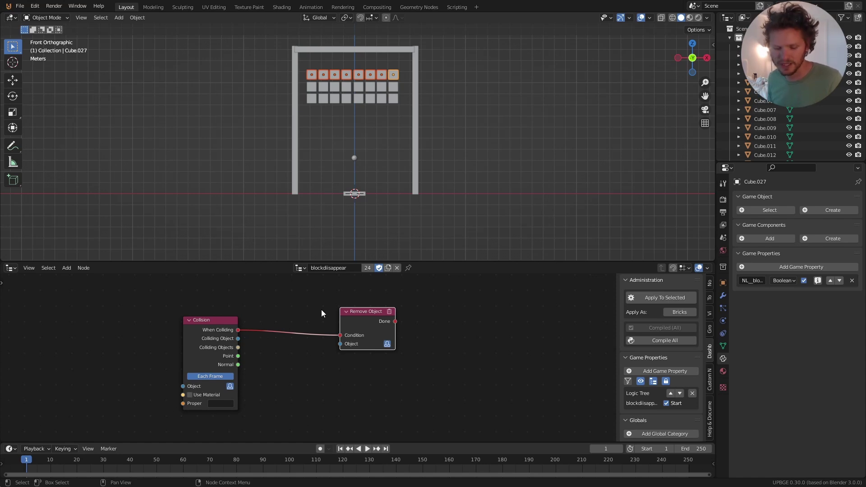
key(shift+a)
click(276, 262)
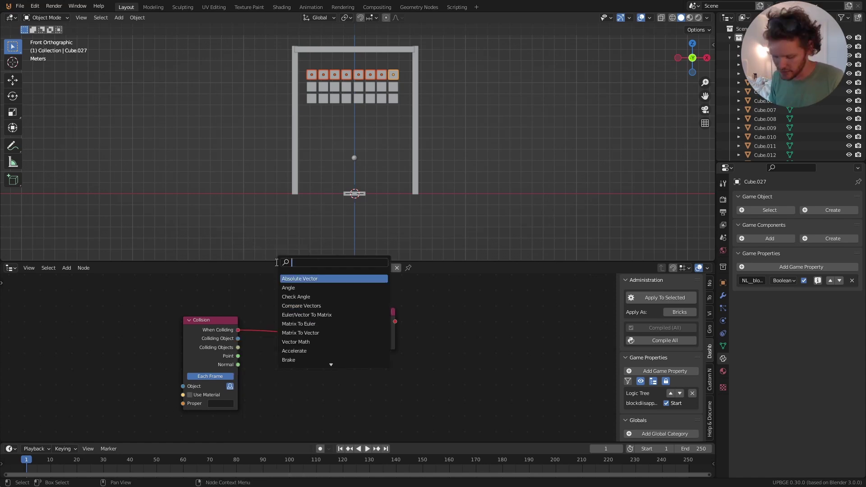
text(delay)
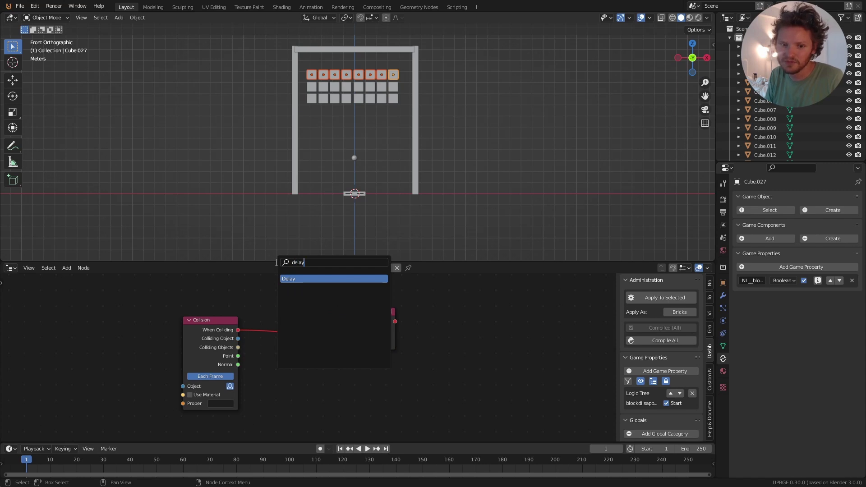
key(Return)
click(266, 349)
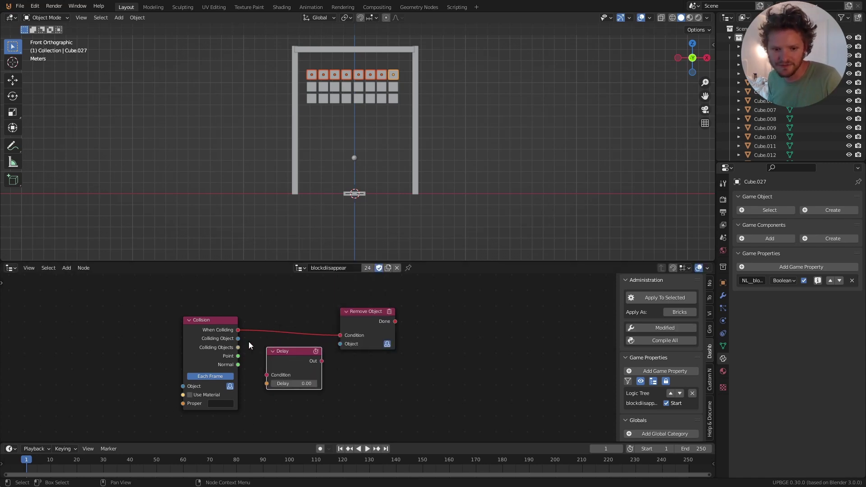
Link When Colliding to the Delay node's Condition and its Out to Remove Object's Condition, and align the Delay node between them
drag(237, 330, 267, 374)
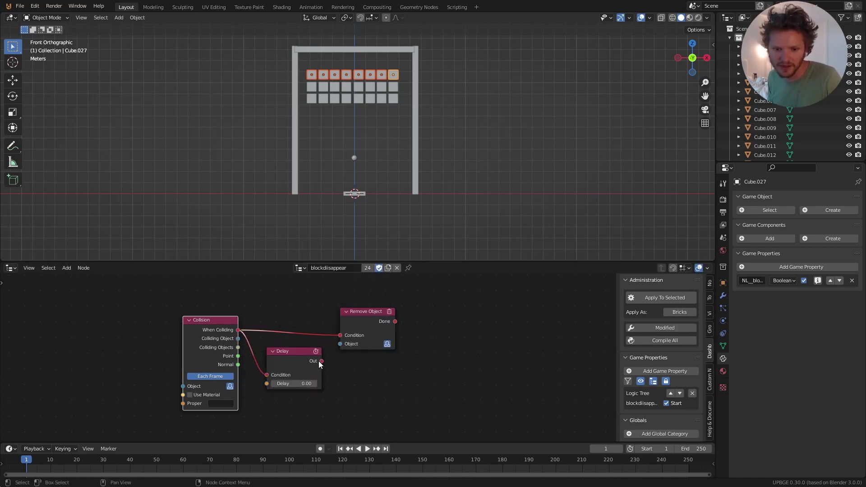
drag(321, 361, 339, 334)
drag(289, 356, 288, 332)
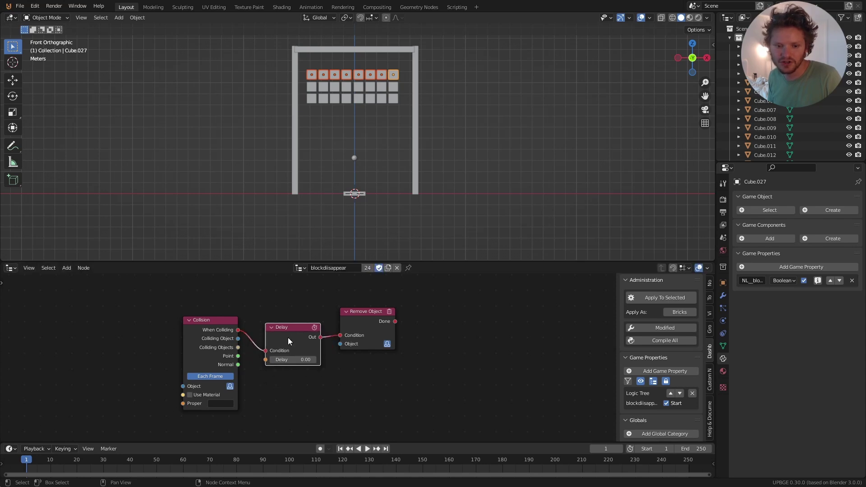
Set the Delay node's delay to 0.05 and play-test the game
click(302, 360)
text(0.05)
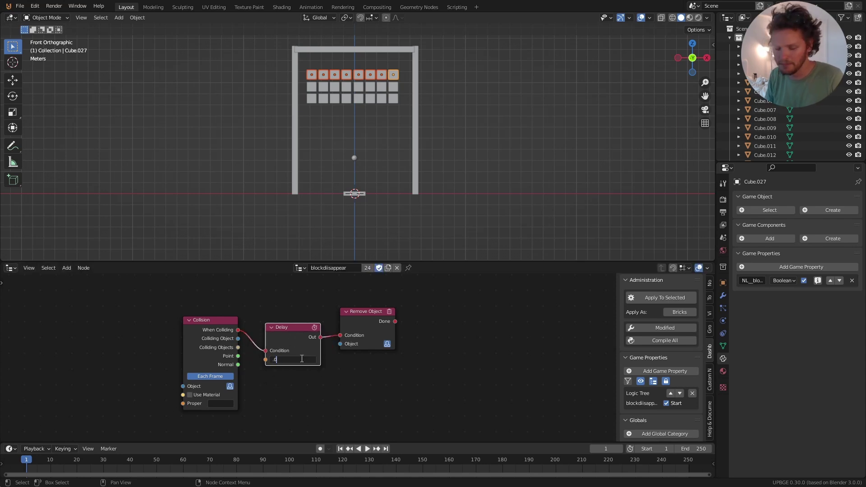
key(Return)
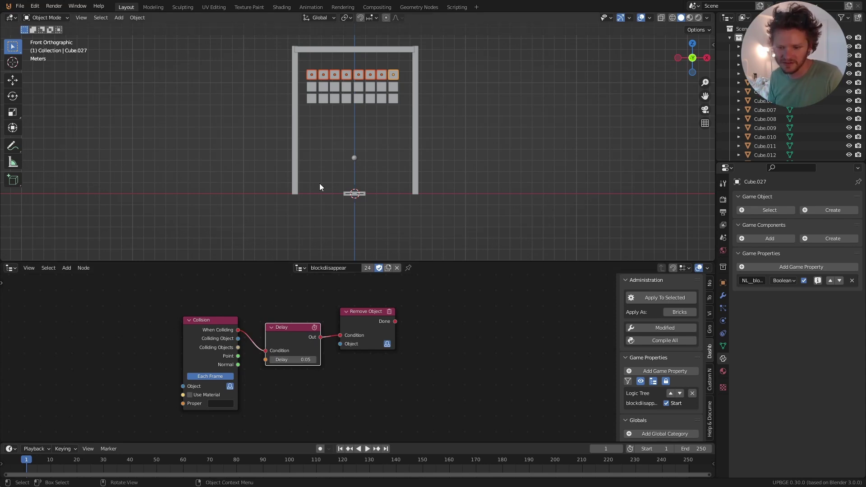
key(p)
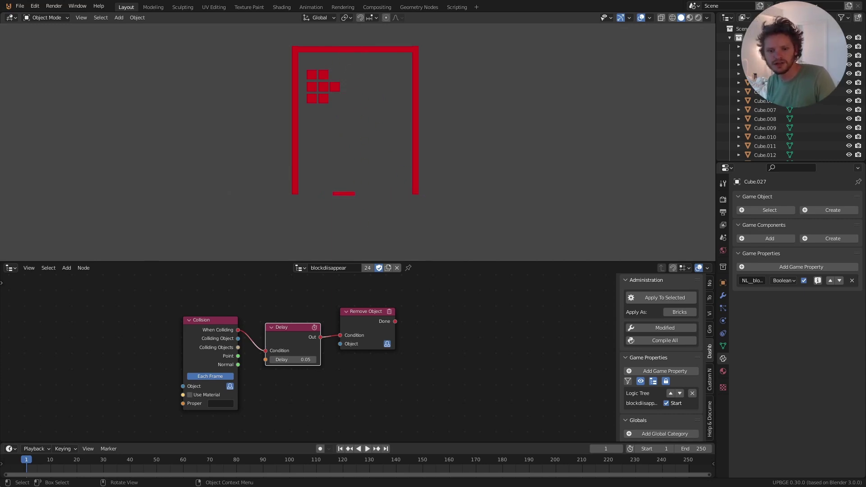
Stop the game, select the ball, open the "ball" logic tree, and save the file
key(Escape)
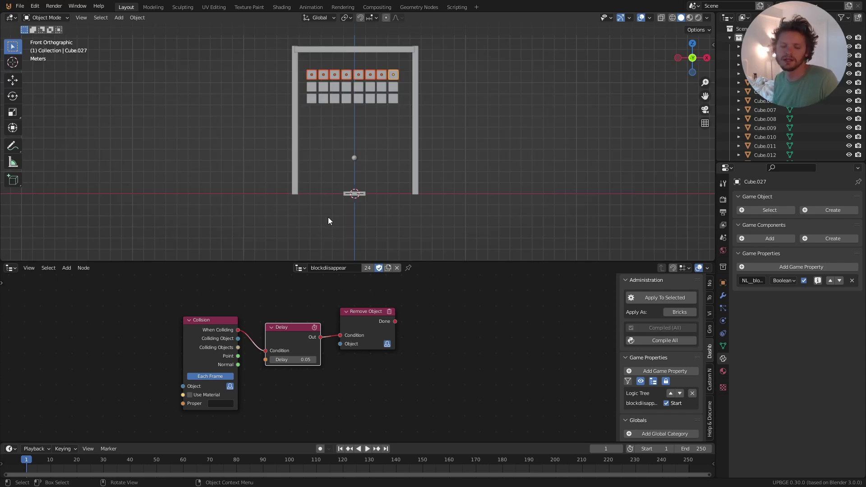
mouse_move(290, 217)
mouse_down()
mouse_move(448, 209)
mouse_move(271, 224)
mouse_move(454, 230)
mouse_move(369, 218)
mouse_move(270, 224)
mouse_up()
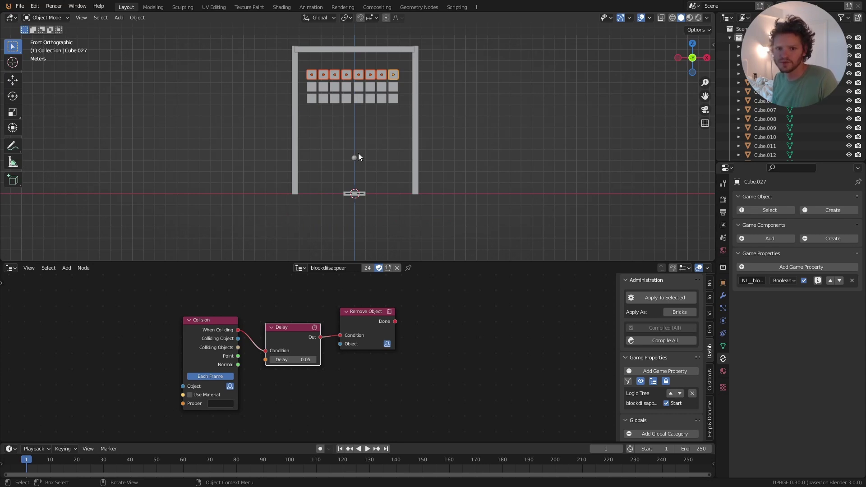
click(355, 158)
click(300, 268)
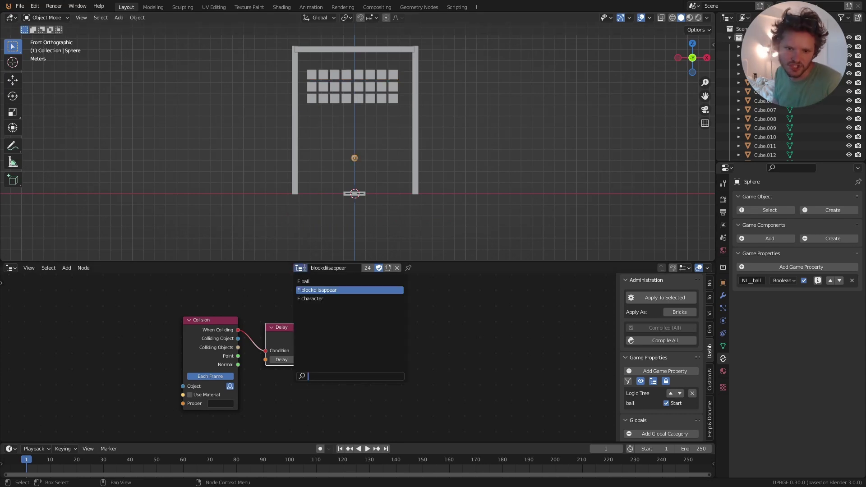
click(310, 282)
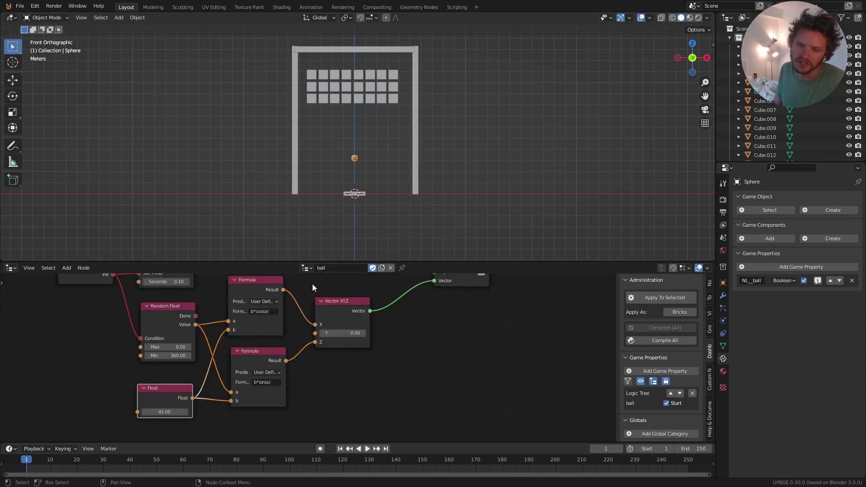
scroll(386, 305, down, 2)
key(ctrl+s)
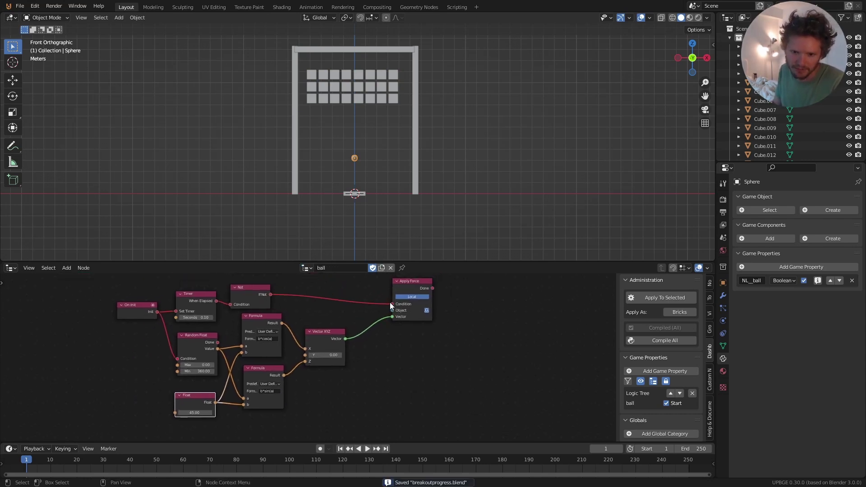
Add a Get Position / Rotation node below the Apply Force node, using the tree's owner as its object
middle_drag(389, 302, 324, 313)
key(shift+a)
click(305, 263)
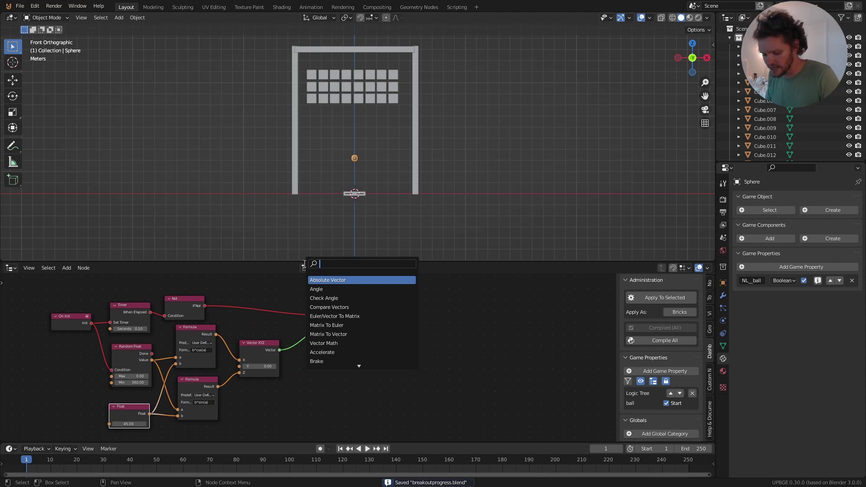
text(get)
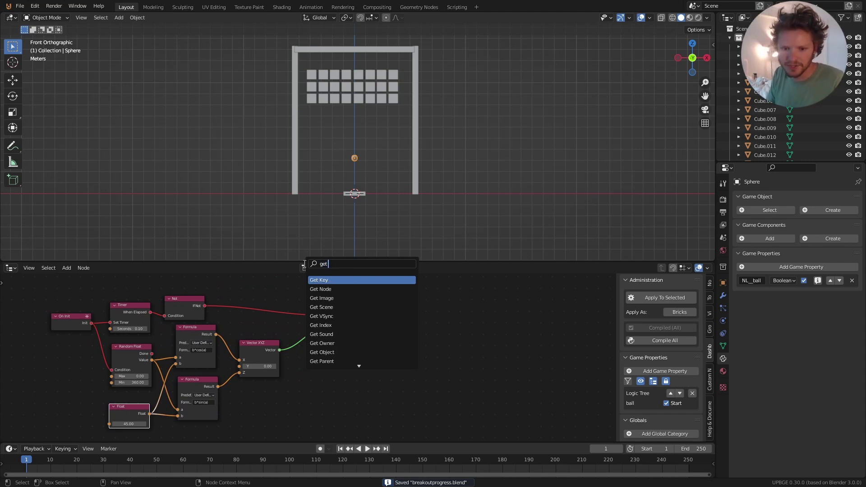
text( pos)
key(Return)
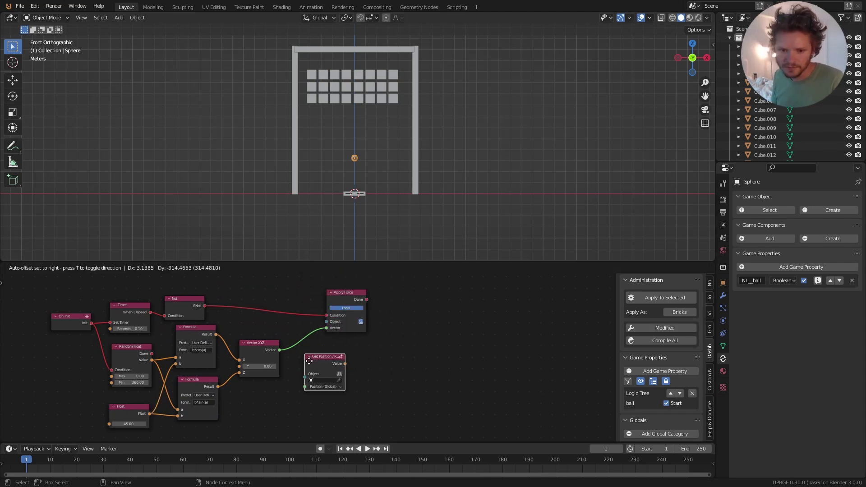
click(309, 360)
scroll(298, 342, up, 3)
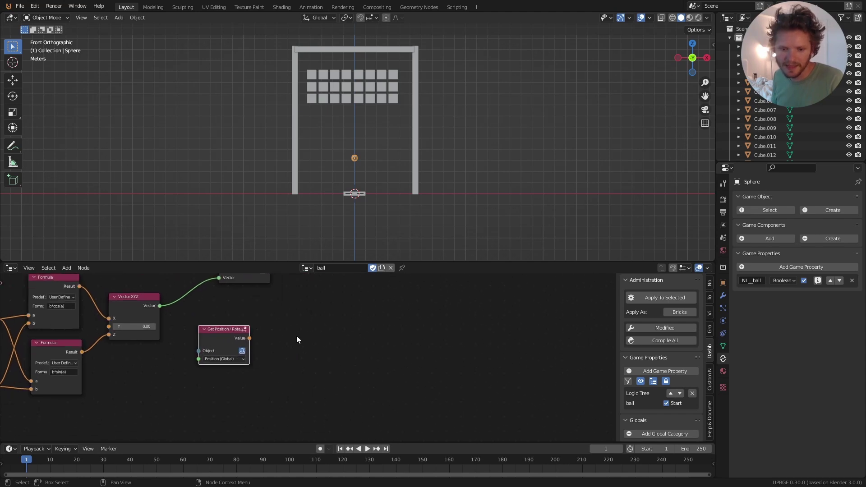
Add a Separate XYZ node and link the Get Position node's Value to its Vector
key(shift+a)
text(separ)
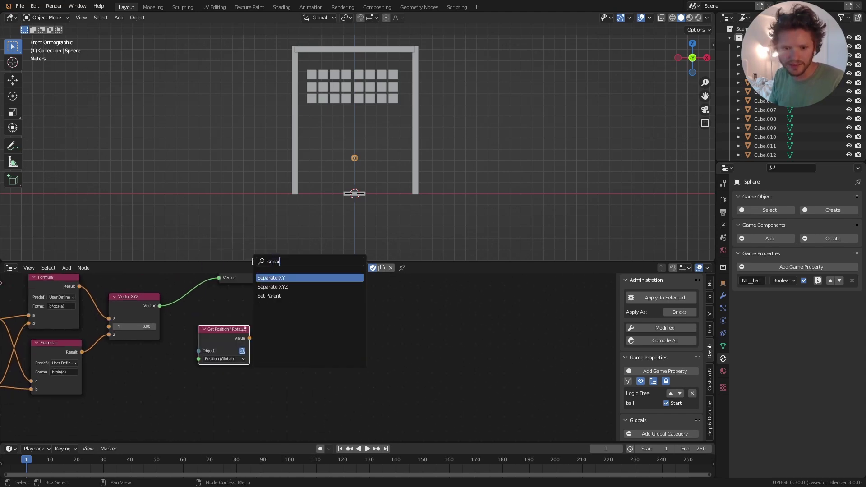
text(a)
key(Down)
key(Return)
click(246, 337)
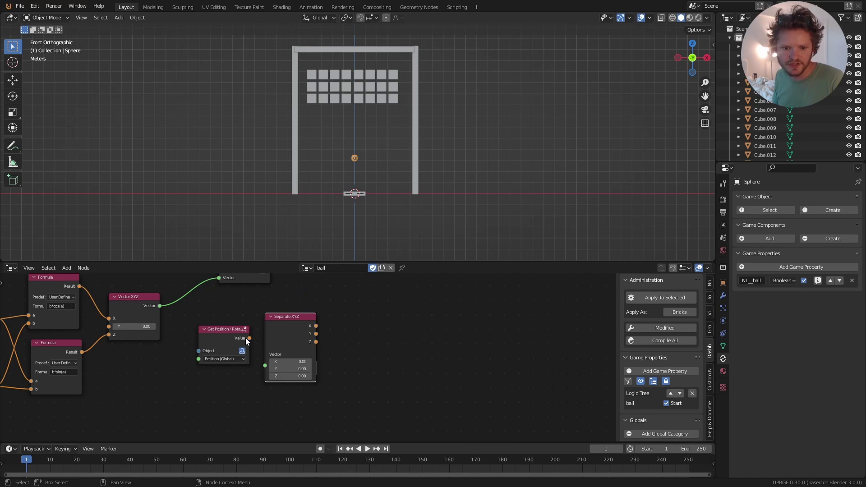
drag(248, 338, 267, 368)
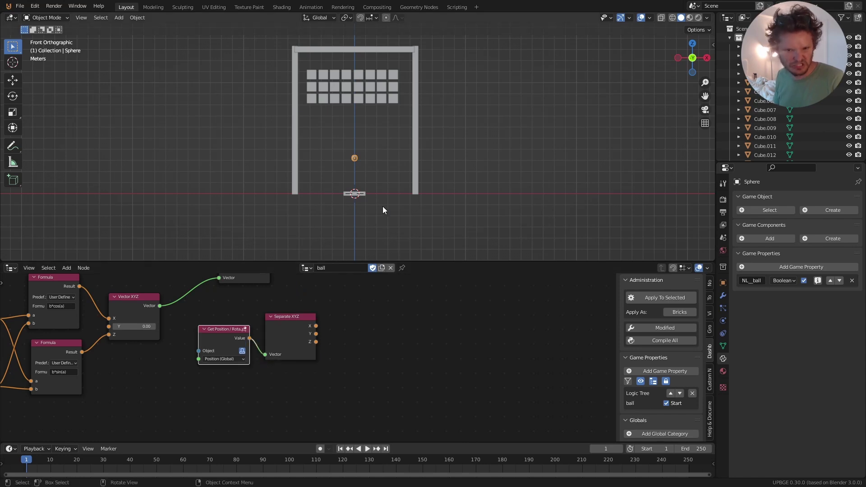
Add a Formula node beside Separate XYZ and link the Z output to its a input
key(shift+a)
click(339, 263)
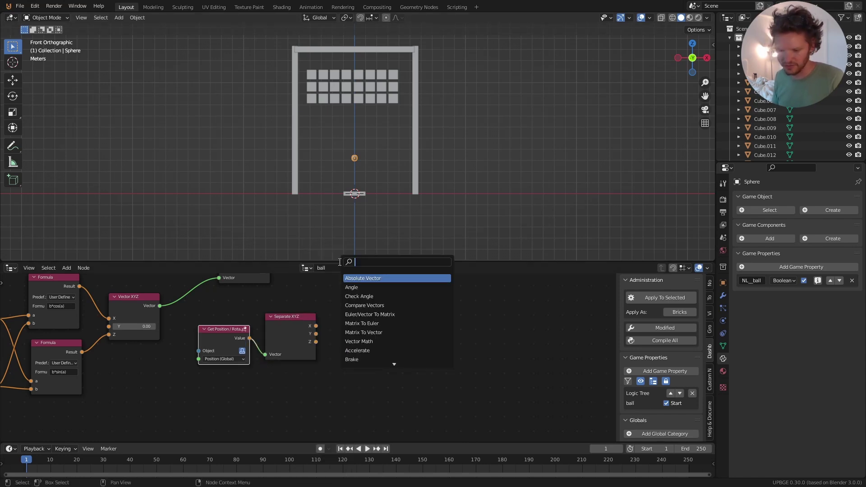
text(form)
key(Return)
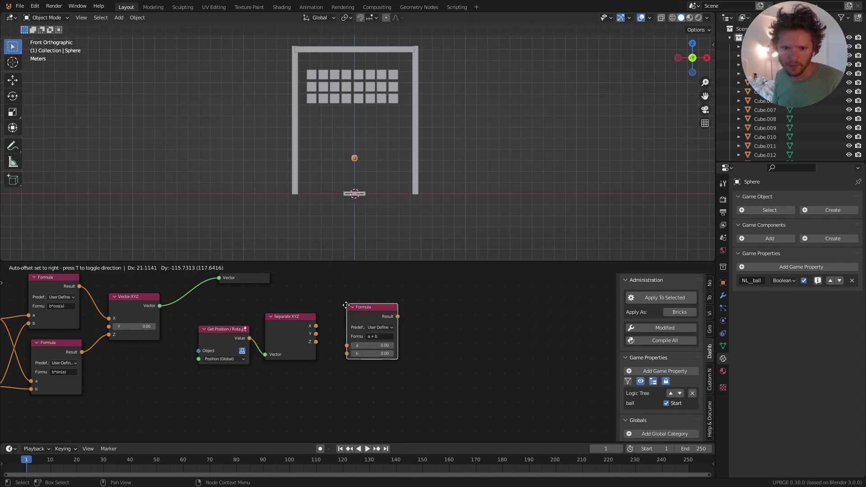
click(346, 306)
drag(316, 342, 347, 346)
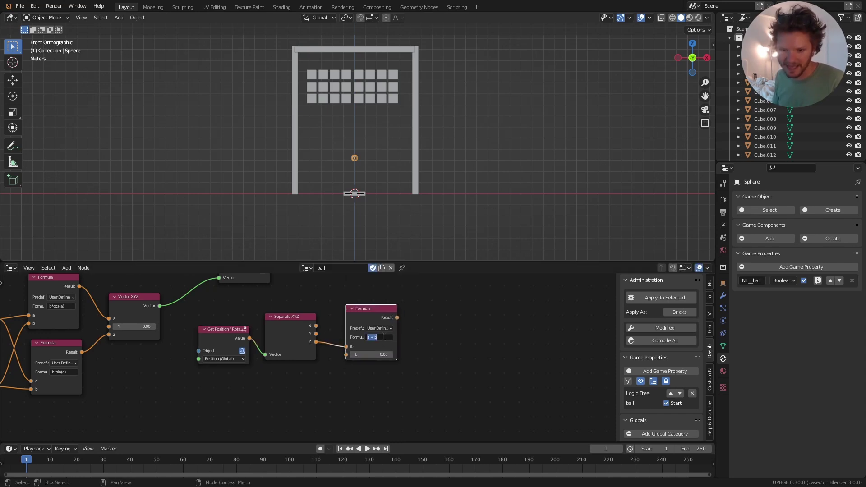
Set the new Formula node's expression to a < b with b at -1
text(a < b)
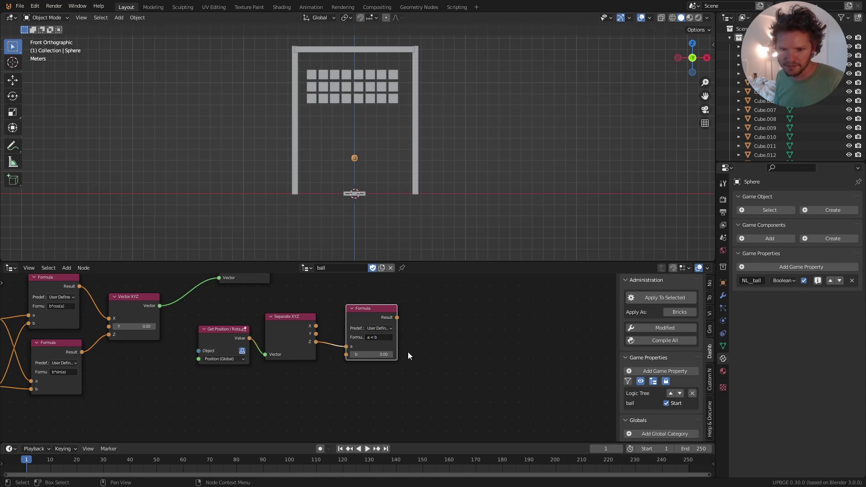
click(379, 355)
text(1)
key(Return)
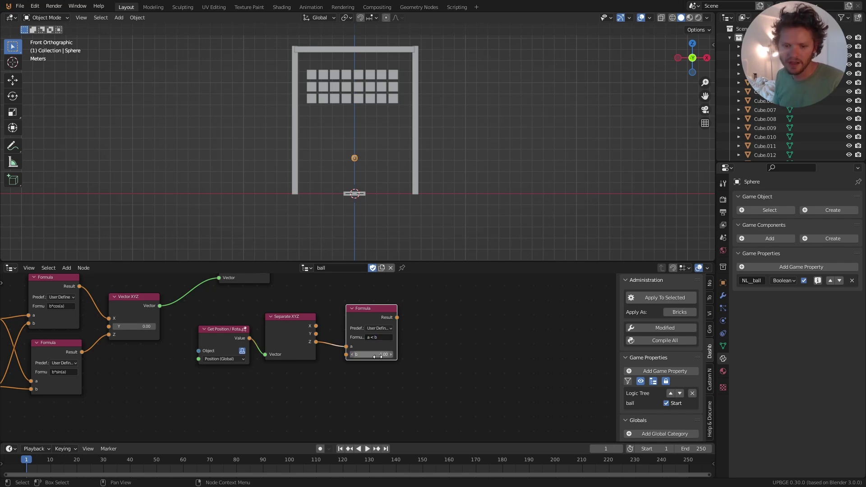
Add a Set Position / Rotation / Scale node beside the new Formula node, using the owner as its object
middle_drag(380, 306, 319, 334)
key(shift+a)
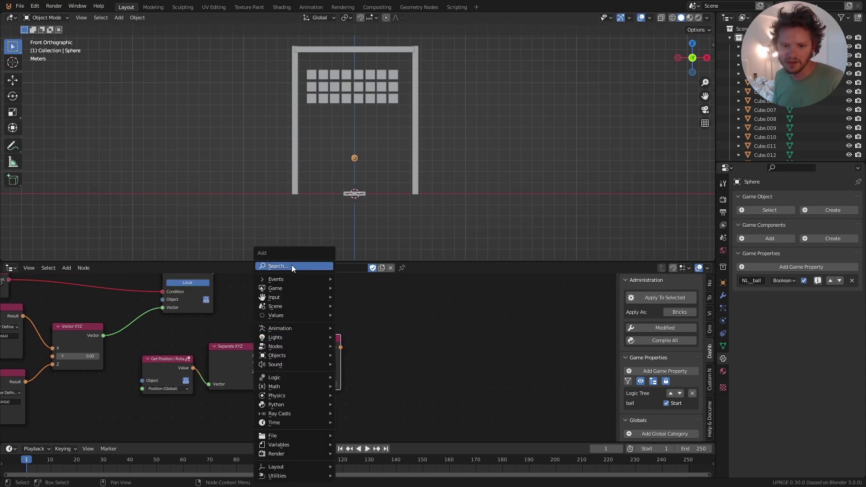
click(291, 266)
text(seet)
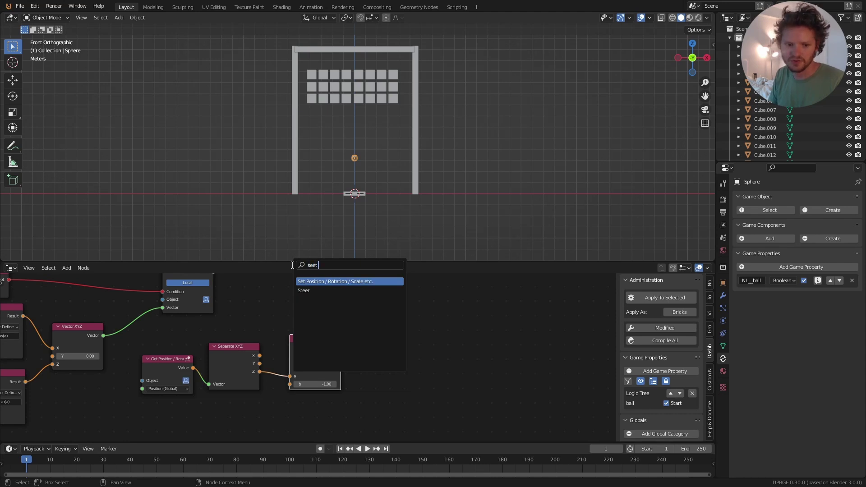
key(Return)
click(371, 289)
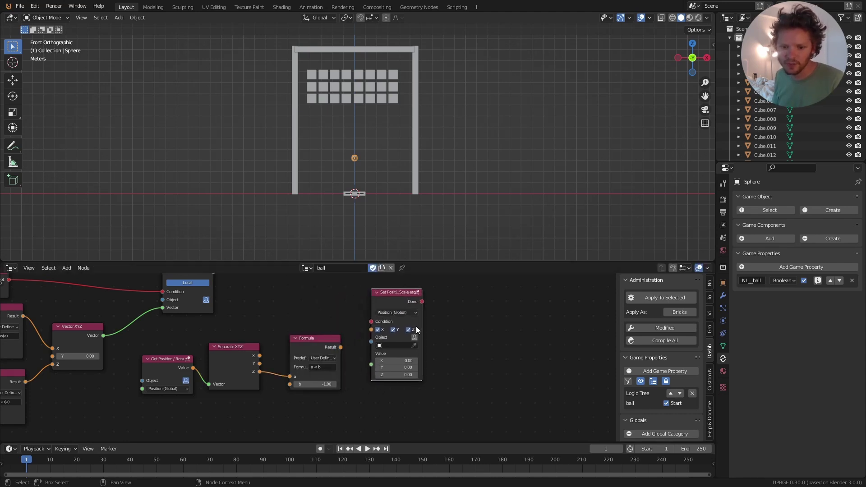
click(415, 338)
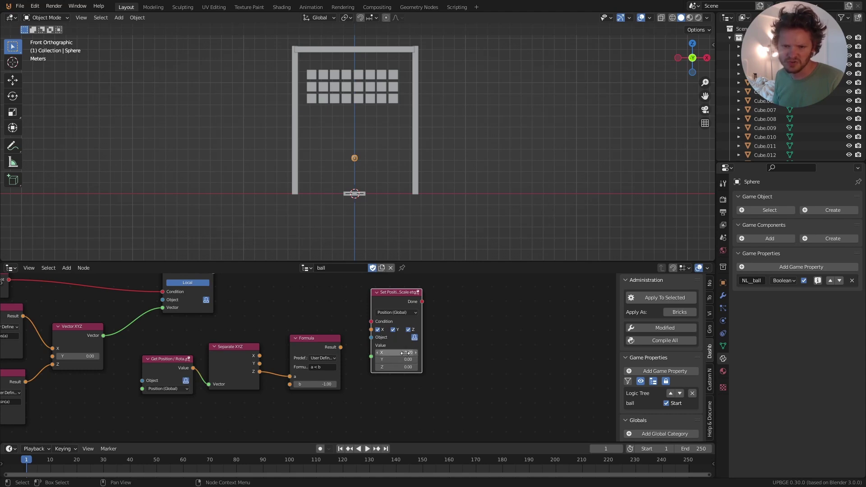
Set the Set Position node's Z value to 3 and link the Formula's Result to its Condition
click(406, 367)
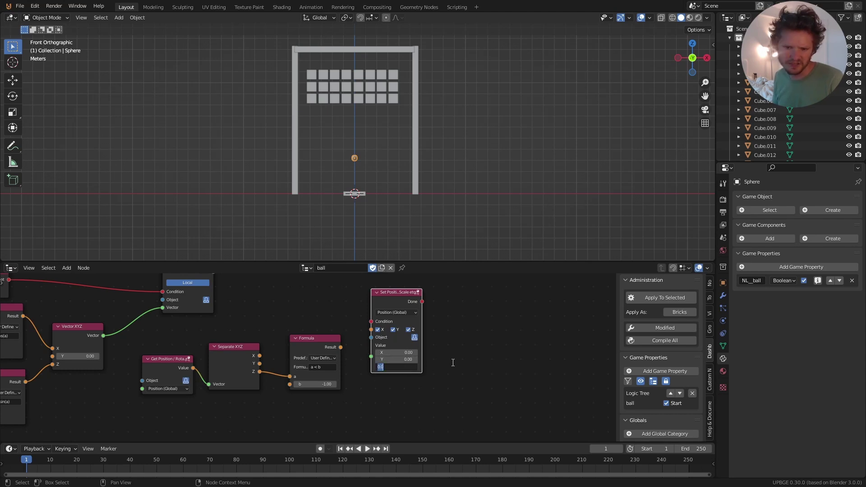
text(3)
drag(340, 347, 371, 321)
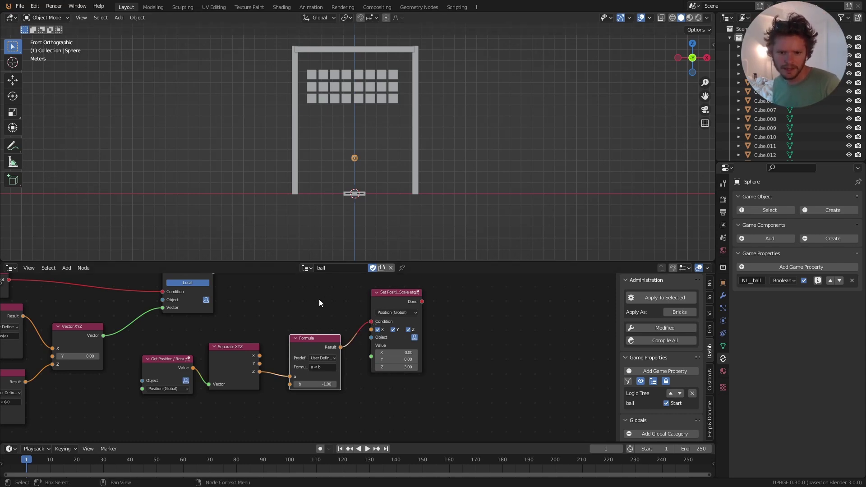
Save the file and briefly play-test how the ball resets after falling below the paddle
key(ctrl+s)
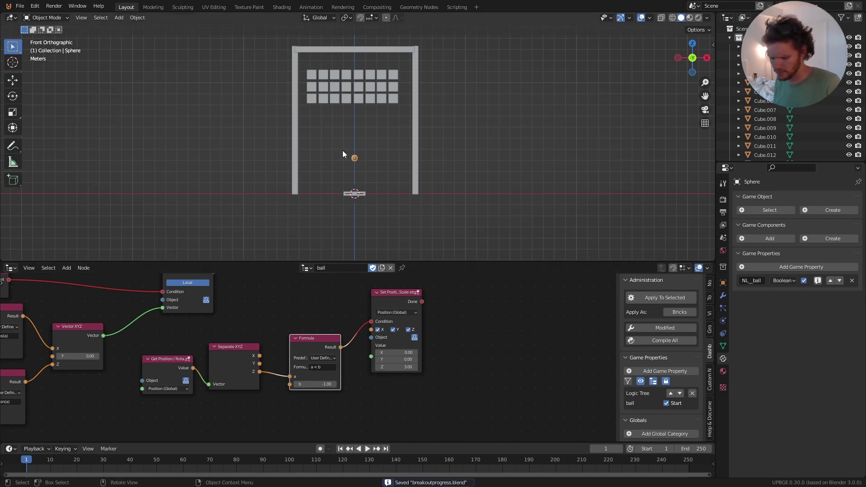
key(p)
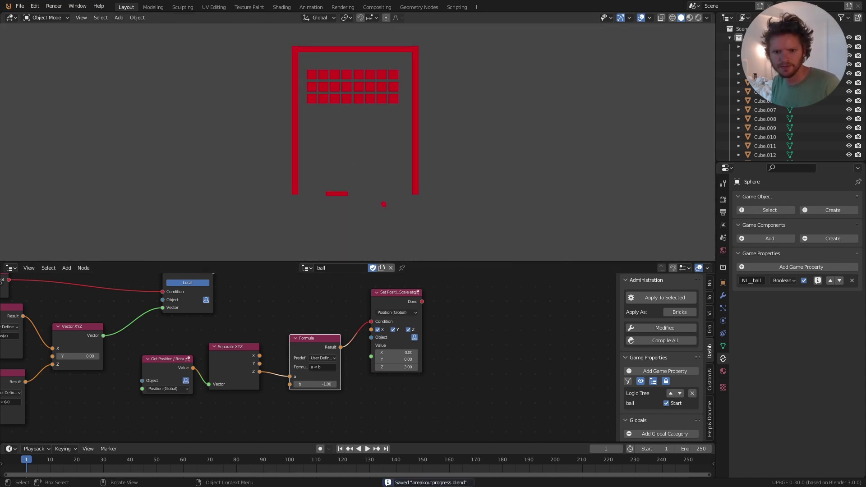
key(Escape)
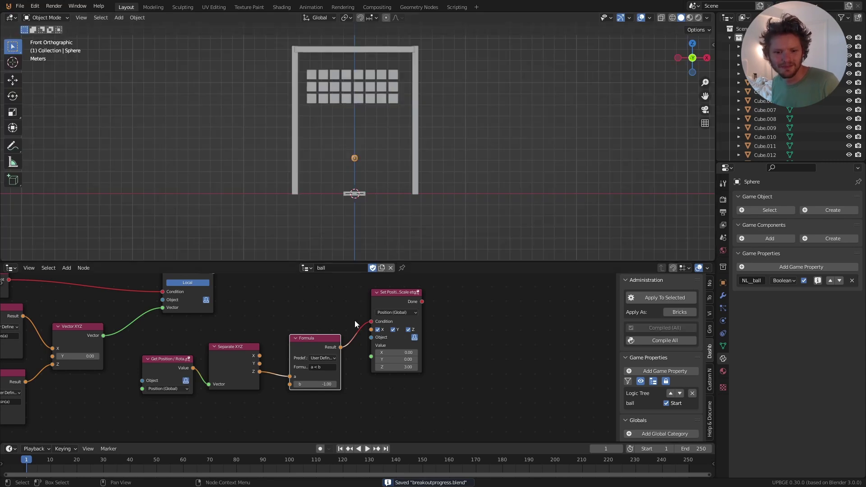
Set the a < b Formula's b value to -3 and play-test the game, moving the paddle sideways
drag(326, 383, 325, 383)
key(p)
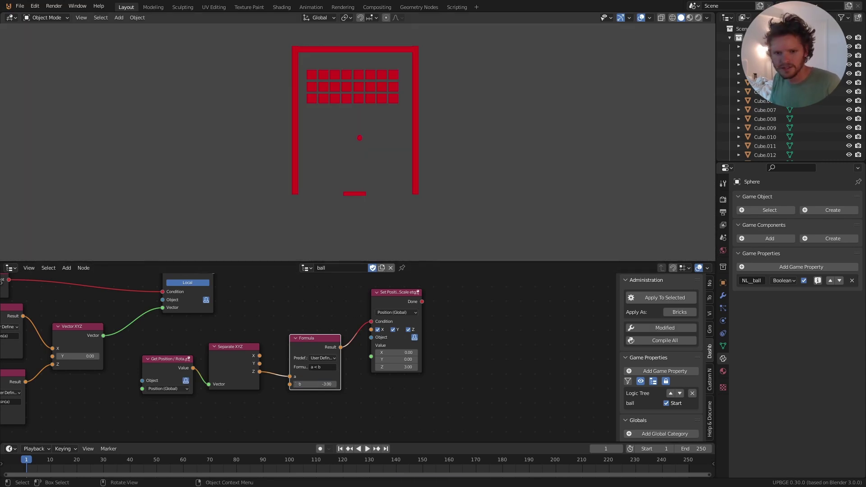
key(Left)
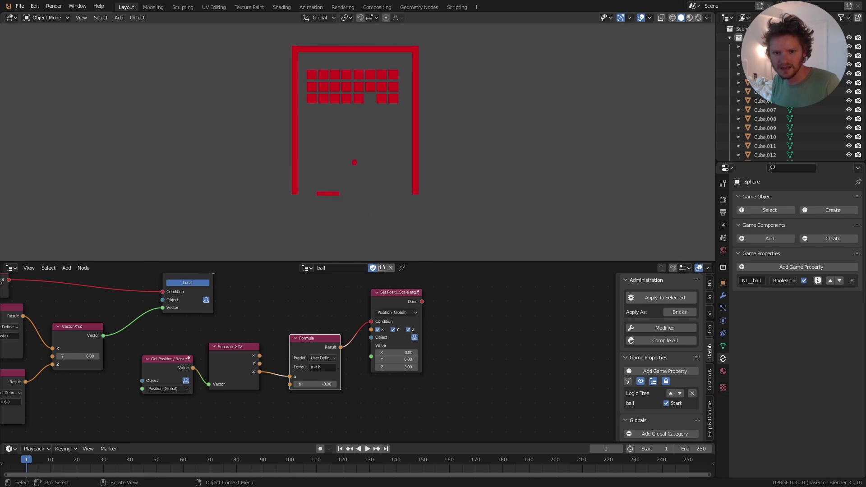
key(Right)
key(Escape)
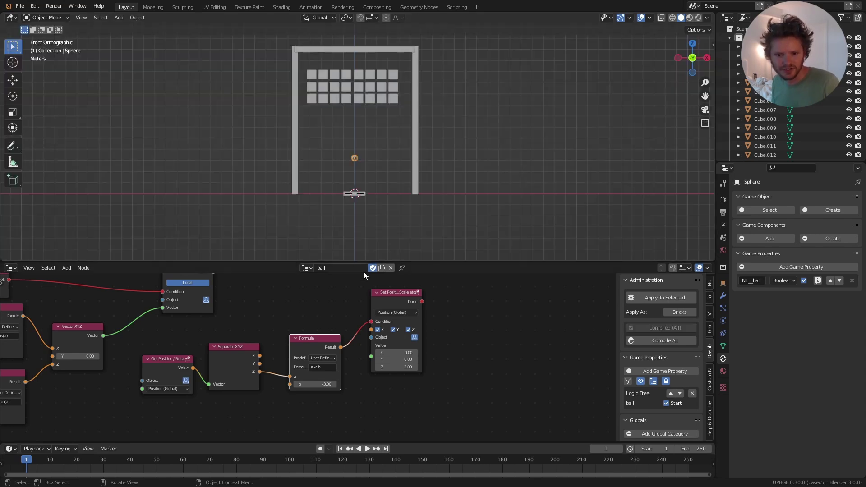
Set the Set Position node's Z value to 6 and briefly play-test the game
click(396, 367)
text(6)
key(Return)
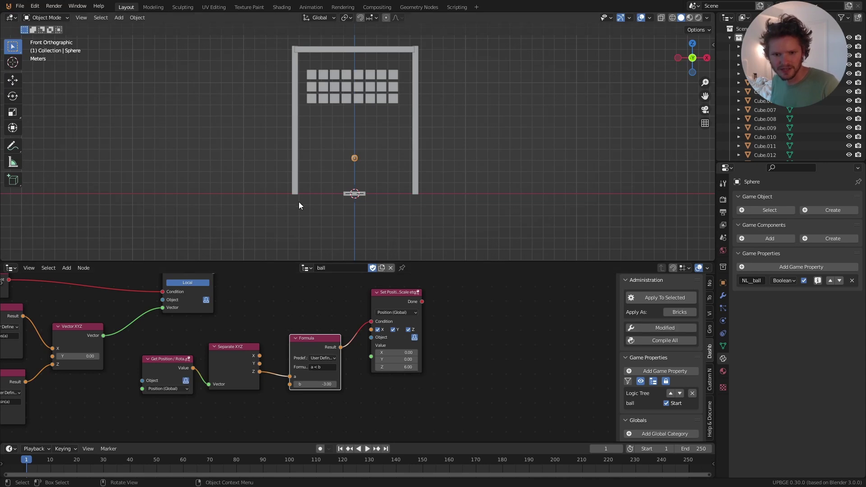
key(o)
key(p)
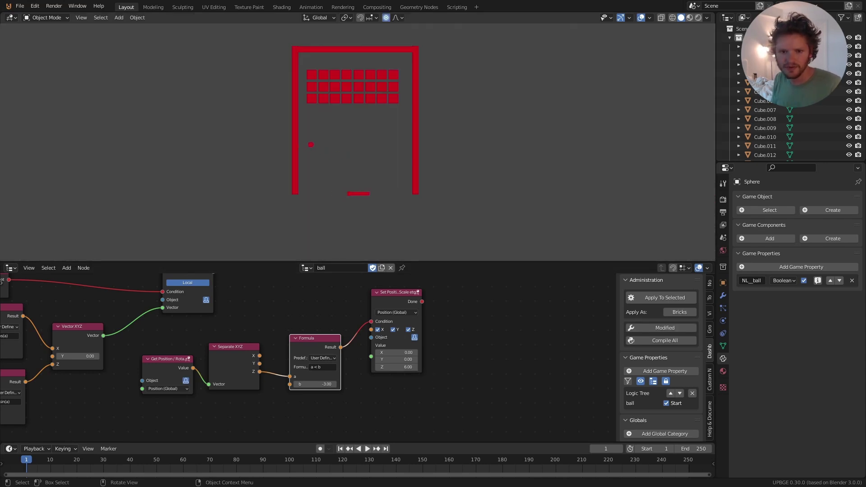
key(Escape)
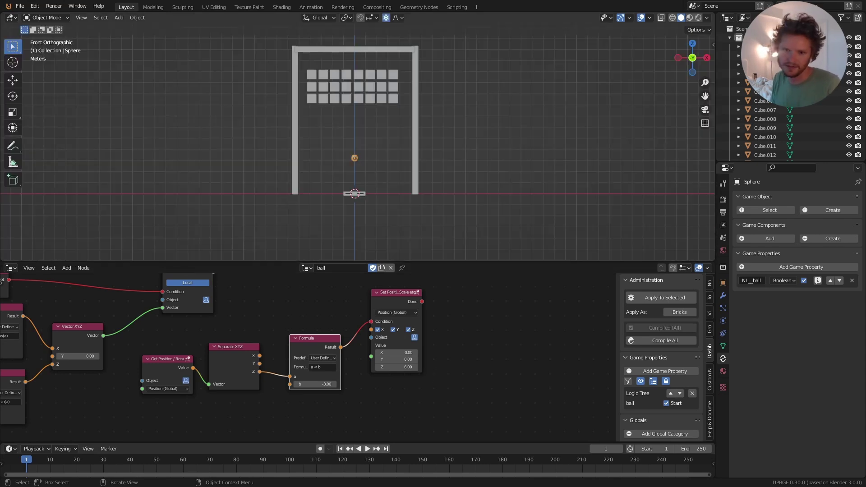
Play-test the game, steering the paddle sideways to keep the ball bouncing into the blocks
key(p)
key(Left)
key(Left)
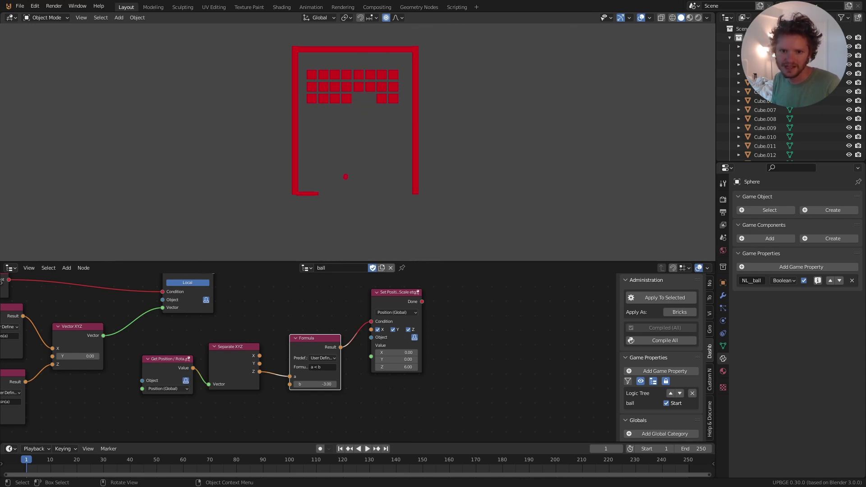
key(Right)
key(Left)
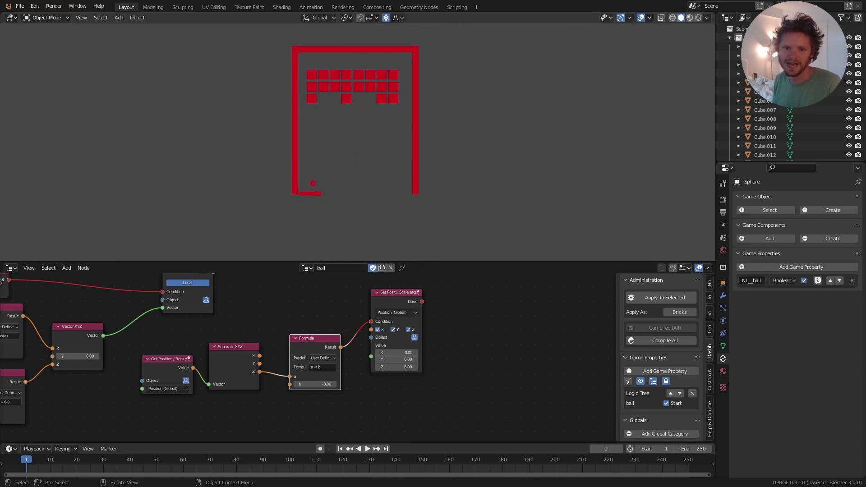
key(Right)
key(Left)
key(Right)
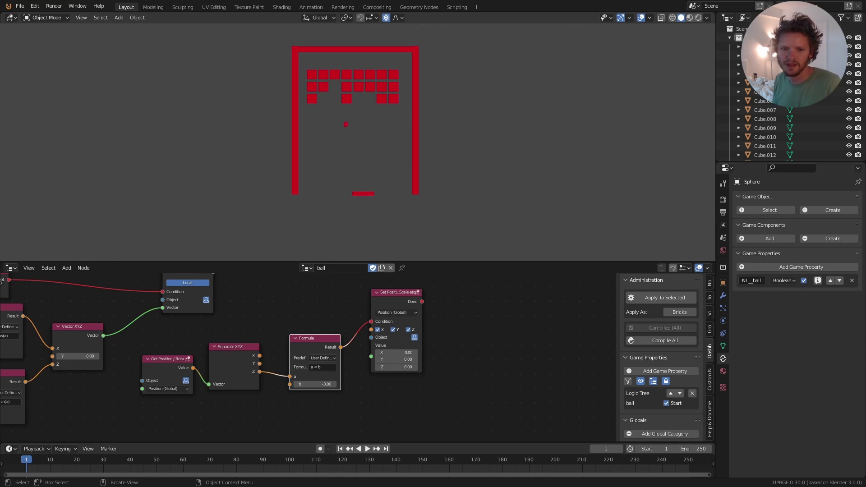
key(Left)
key(Right)
key(Left)
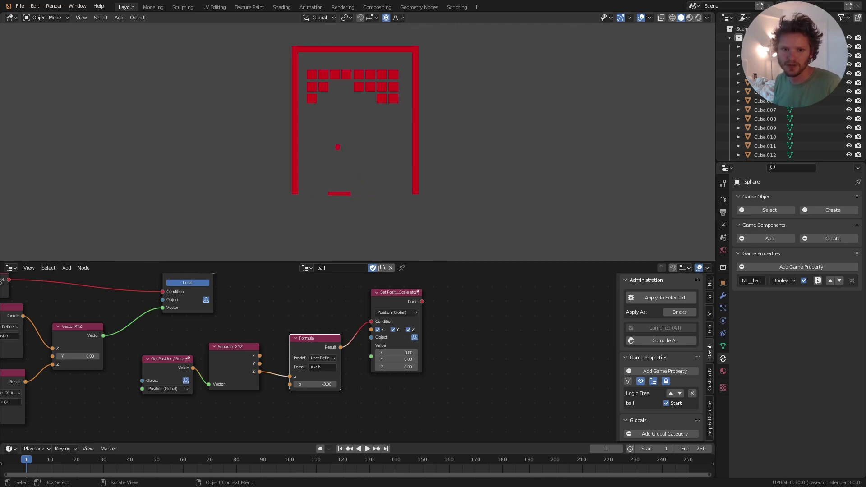
key(Right)
key(Escape)
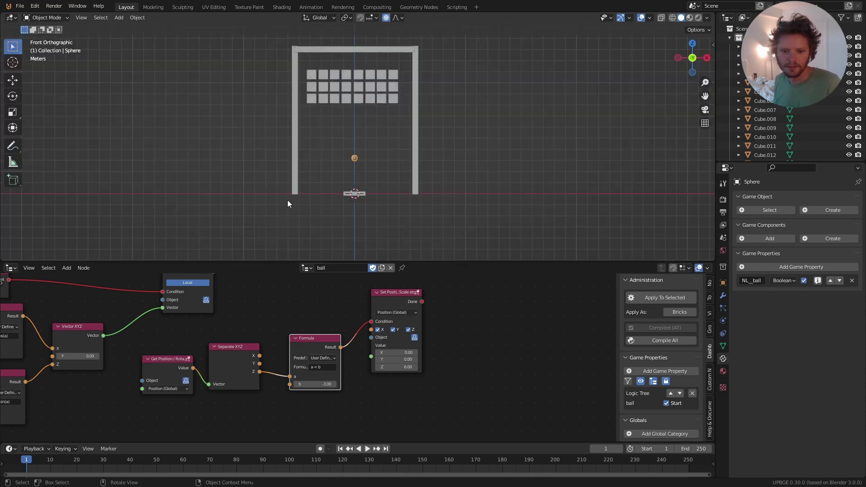
Move the Set Position node away from the a < b Formula and add a Delay node between them
drag(386, 297, 493, 302)
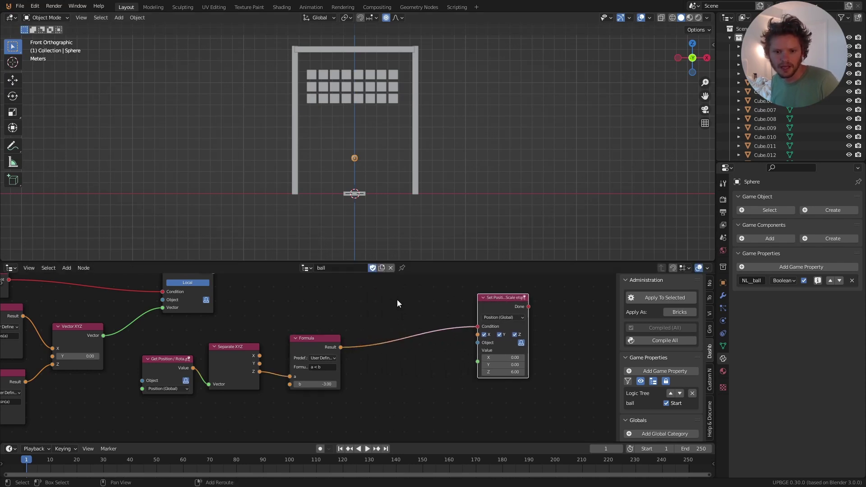
key(shift+a)
click(370, 266)
text(delay)
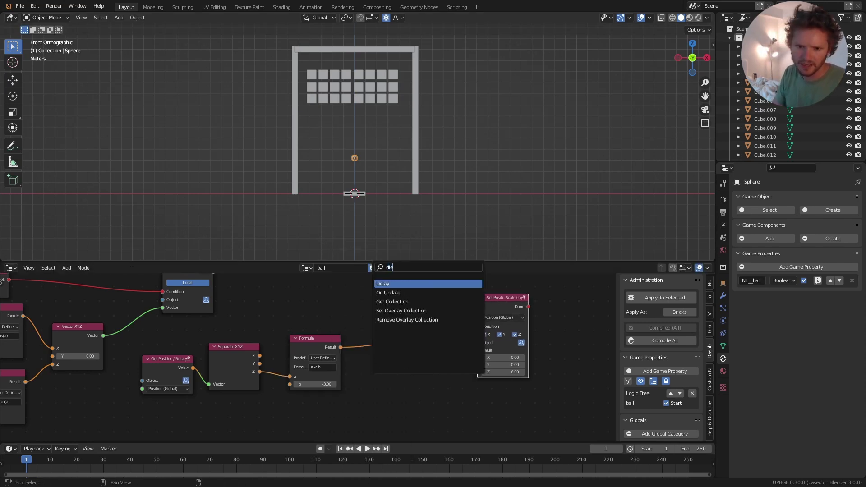
key(Return)
click(370, 267)
Link the a < b Formula's Result through the Delay node to Set Position's Condition, with a 0.1 delay
drag(340, 347, 377, 292)
click(390, 300)
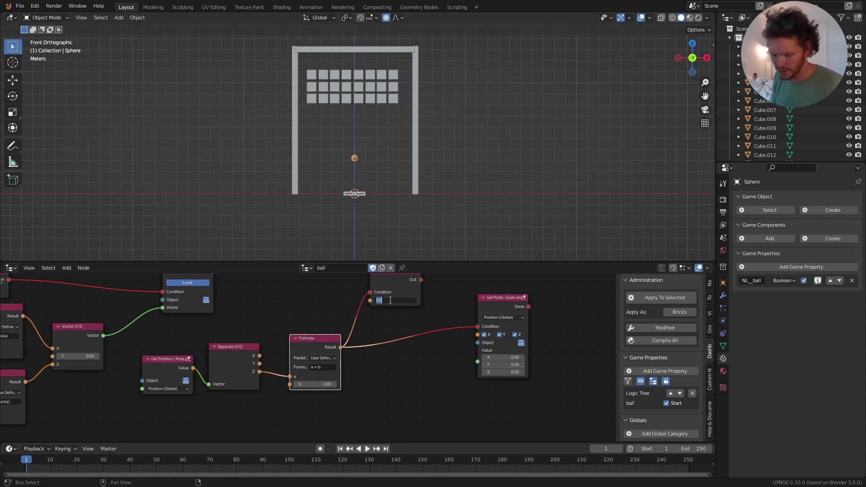
text(0.1)
key(Return)
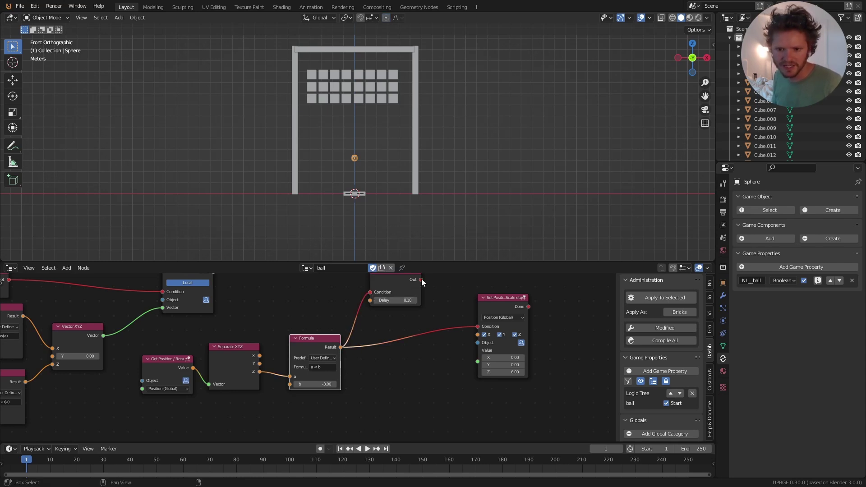
drag(421, 279, 482, 327)
Play-test the delayed ball reset several times, moving the paddle sideways and stopping the game after each run
key(p)
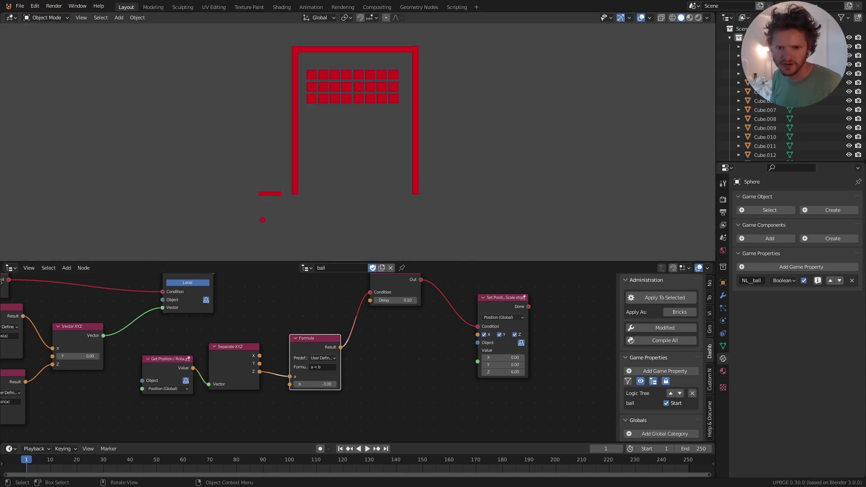
key(Right)
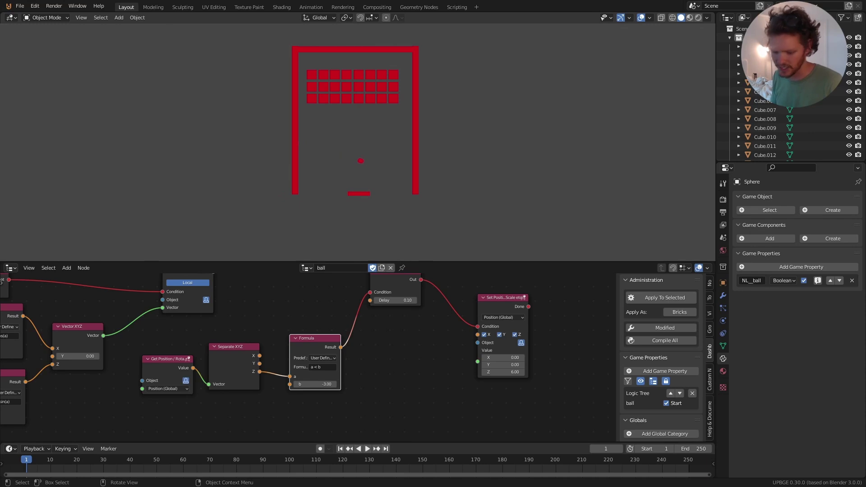
key(Escape)
key(p)
key(Left)
key(Escape)
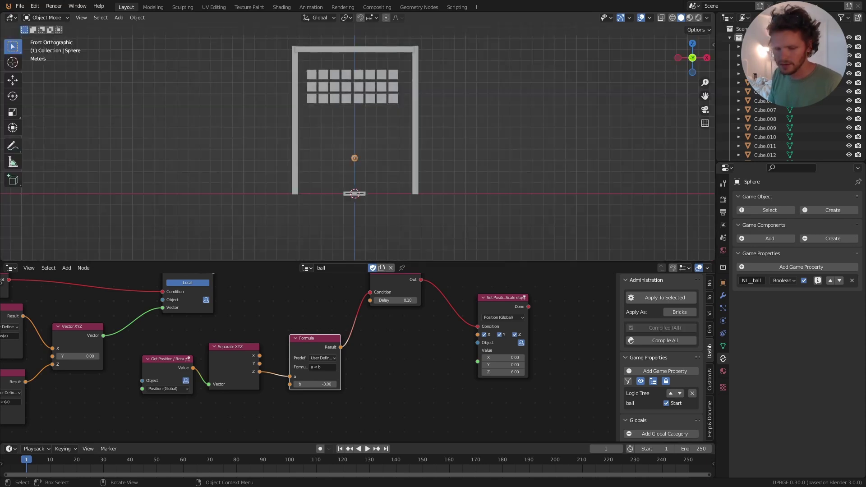
key(p)
key(Right)
key(Left)
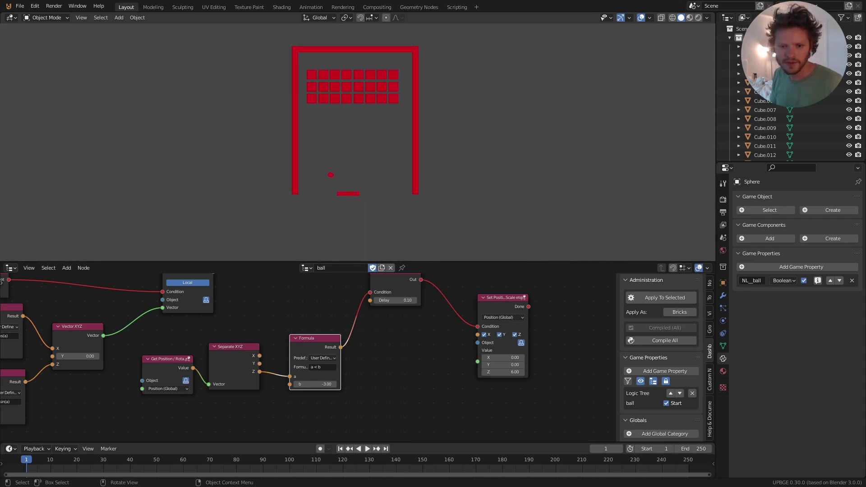
key(Escape)
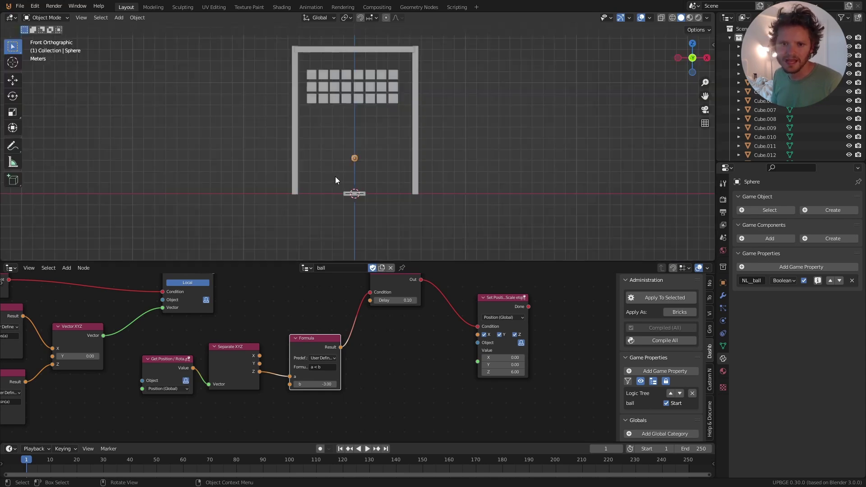
Set the Float node feeding the sine and cosine Formulas to 100 and save the file
middle_drag(91, 363, 338, 325)
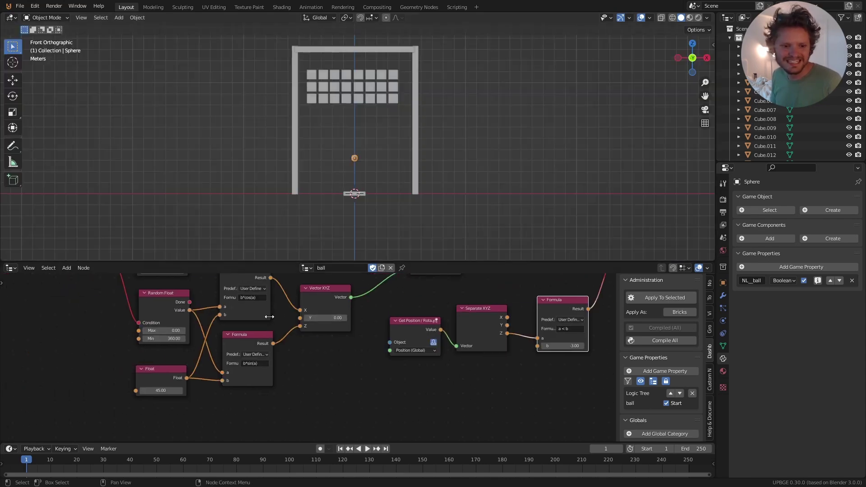
click(167, 389)
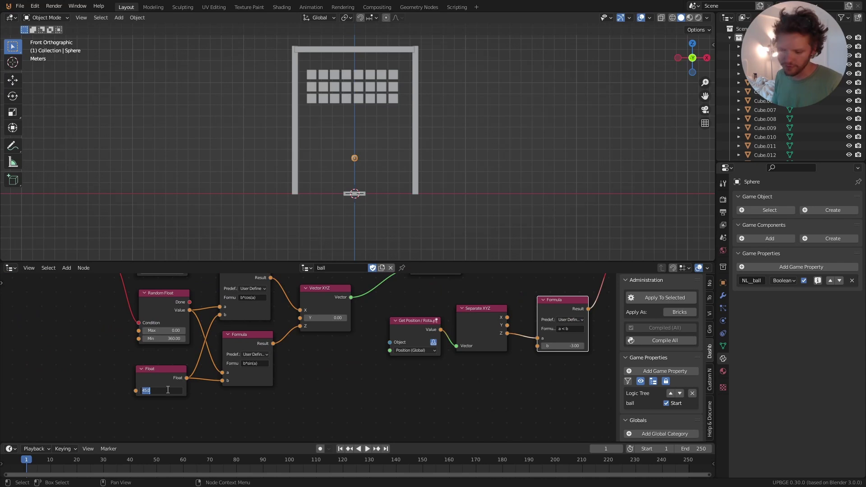
text(100)
key(Return)
key(ctrl+s)
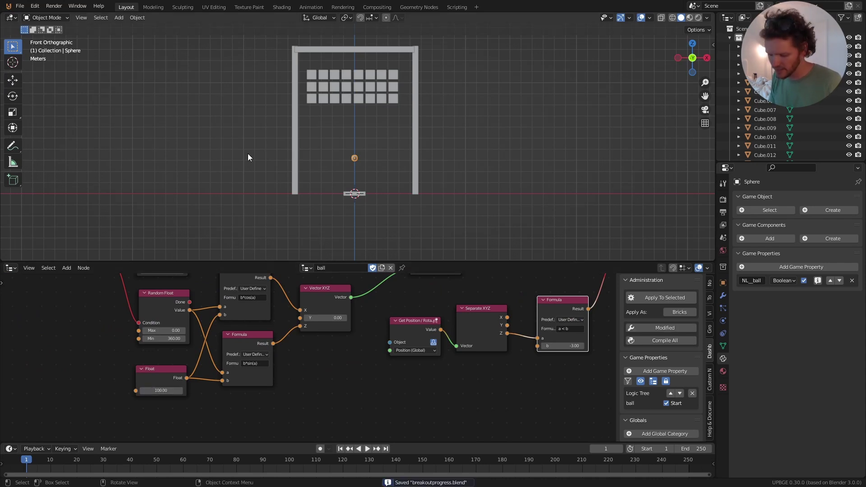
Play-test the game with the new ball force, moving the paddle back and forth, and stop it
key(p)
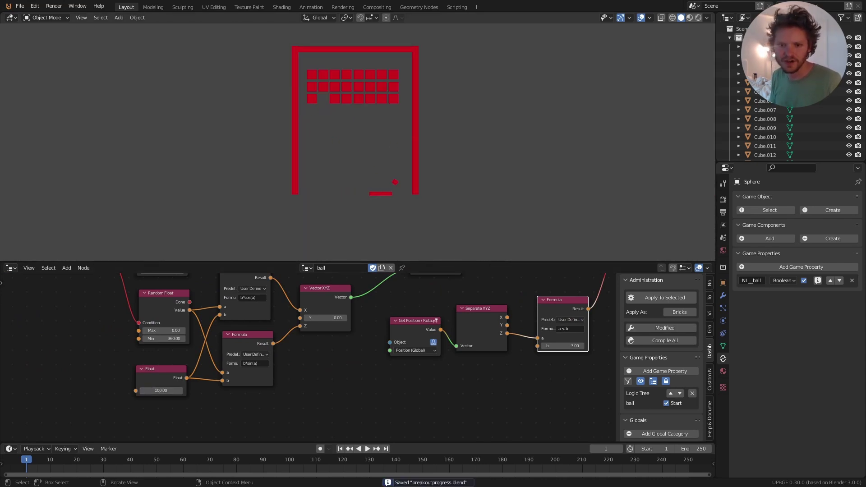
key(Right)
key(Left)
key(Right)
key(Left)
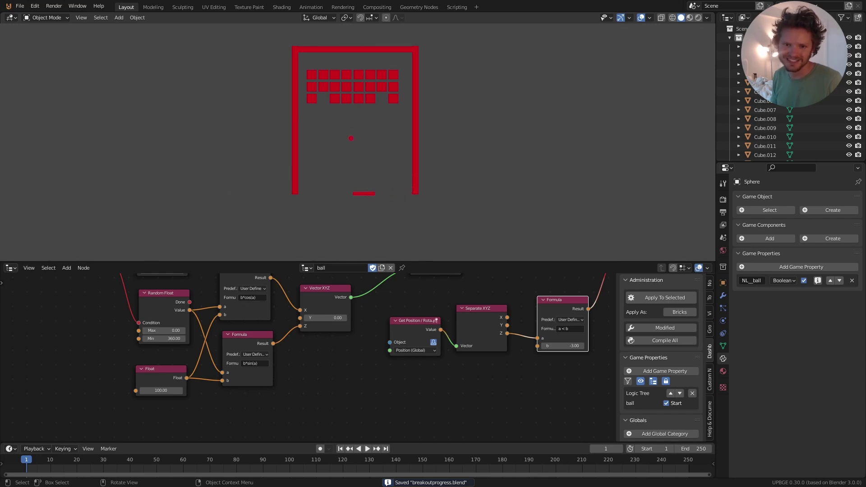
key(Right)
key(Left)
key(Right)
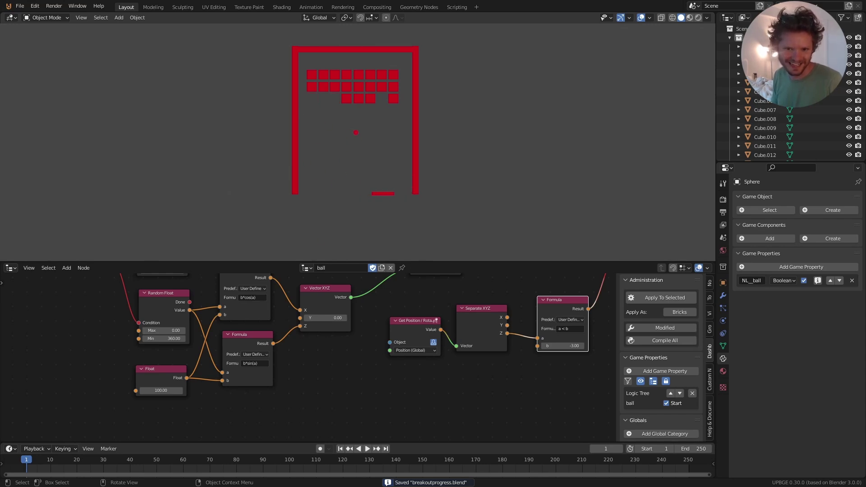
key(Left)
key(Right)
key(Left)
key(Escape)
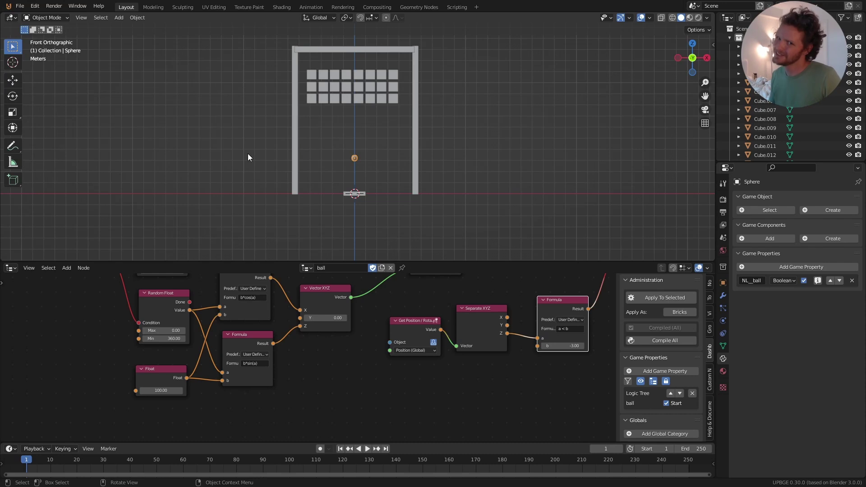